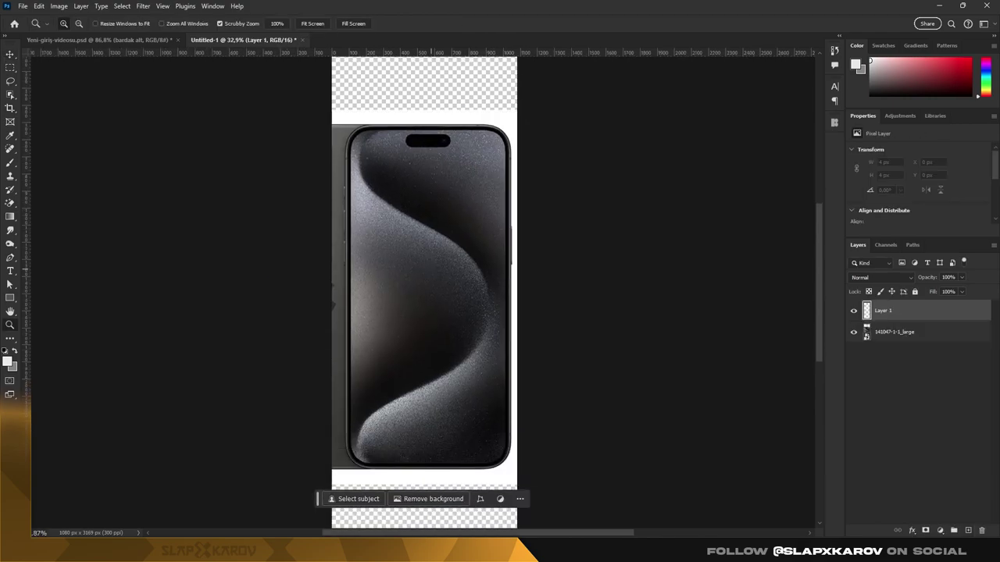
# - Draw a rounded rectangle over the phone body with a 155 px corner radius
pyautogui.moveTo(347, 126); pyautogui.dragTo(512, 469)
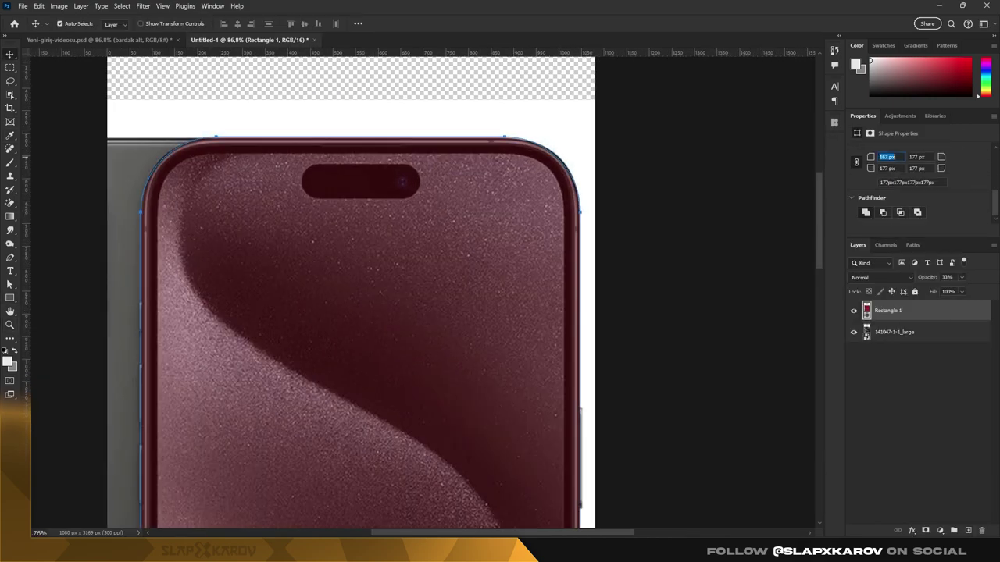
pyautogui.write('155')
pyautogui.press('Return')
pyautogui.scroll(-15, 350, 293)
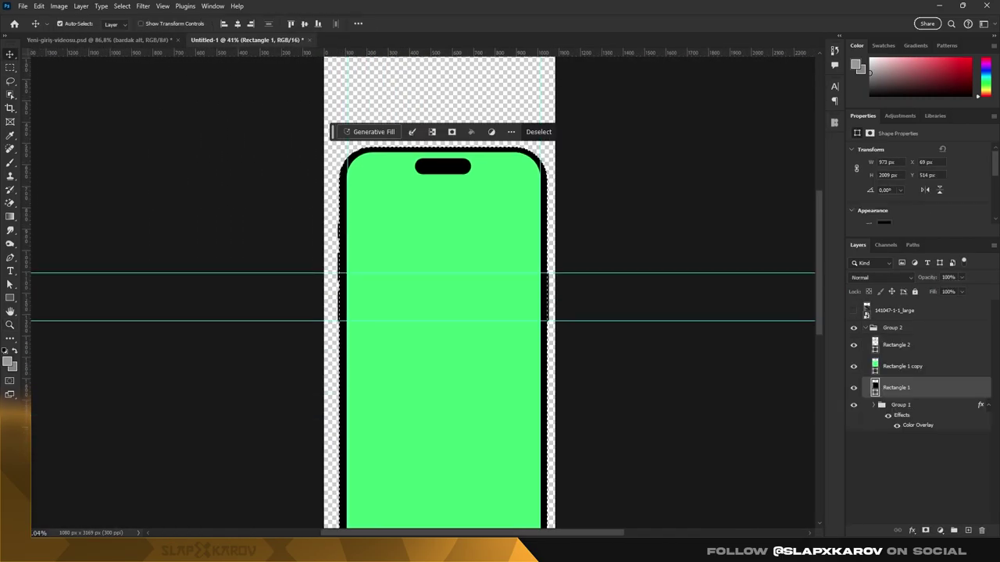
# - Add a dark grey (#5b5757) Solid Color fill layer and contract the selection
pyautogui.click(940, 531)
pyautogui.click(877, 349)
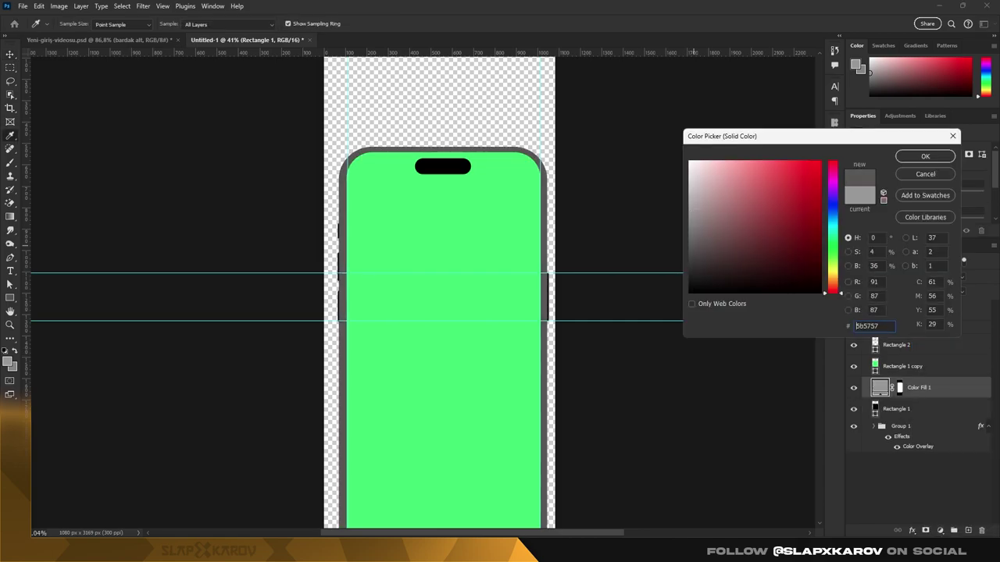
pyautogui.click(122, 6)
pyautogui.click(235, 185)
pyautogui.press('Return')
pyautogui.click(122, 5)
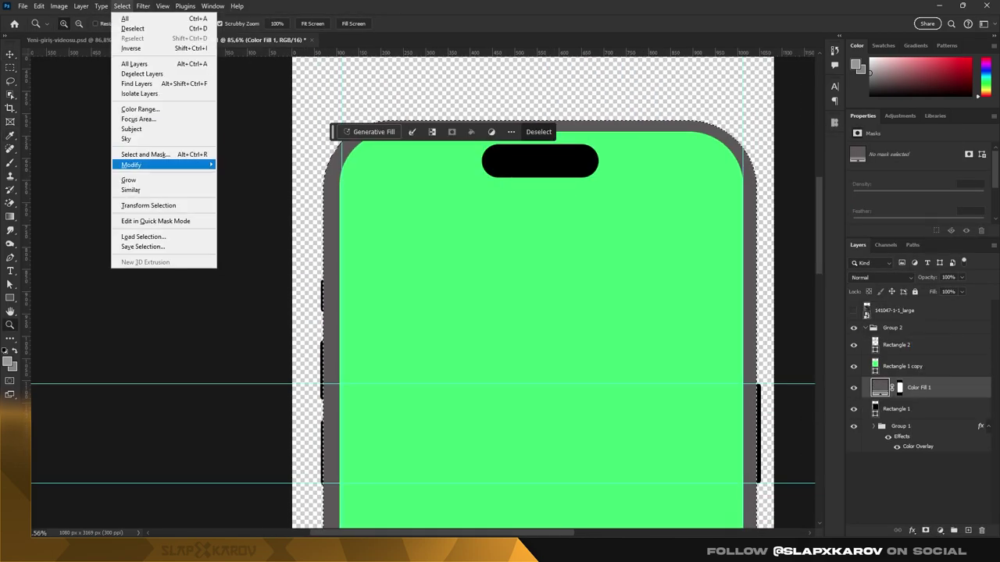
pyautogui.press('Escape')
# - Deselect and apply a Gaussian Blur to the frame's mask to soften its edge
pyautogui.hotkey('ctrl', '+')
pyautogui.press('z')
pyautogui.hotkey('ctrl', '0')
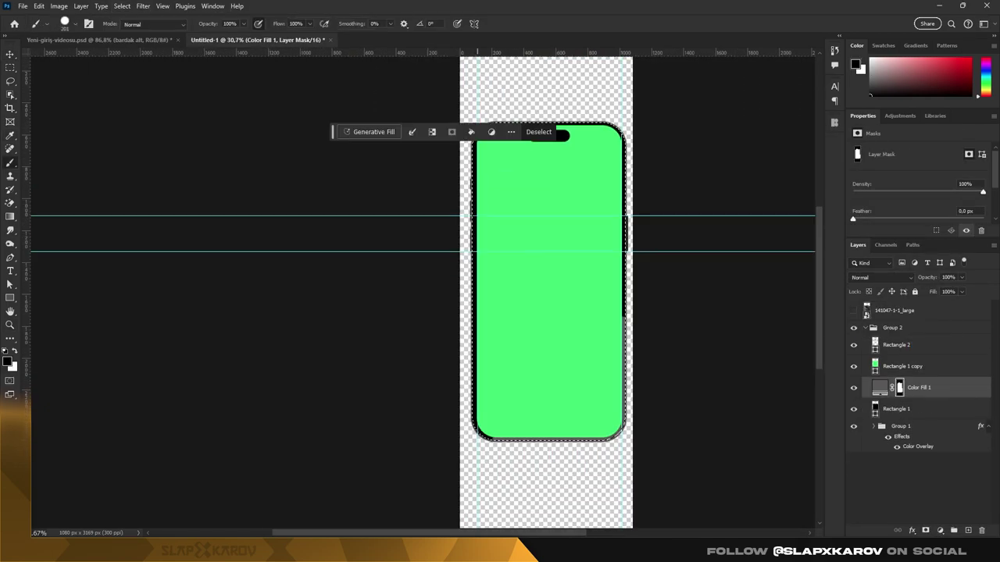
pyautogui.hotkey('ctrl', 'd')
pyautogui.hotkey('ctrl', '+')
pyautogui.click(143, 5)
pyautogui.click(355, 179)
pyautogui.press('Escape')
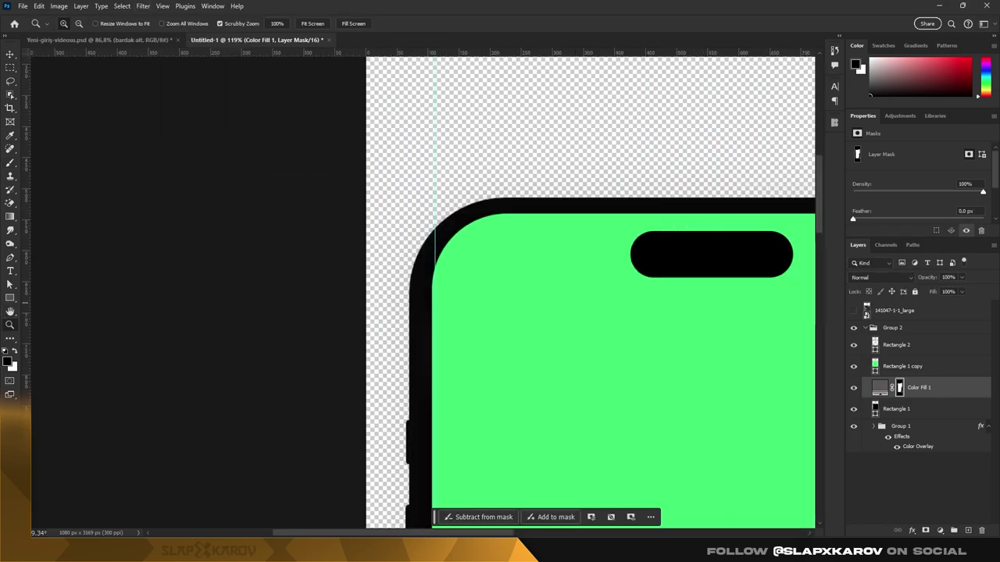
pyautogui.click(143, 5)
pyautogui.click(355, 178)
pyautogui.press('Return')
# - Check the softened frame edge and paint on the mask with the brush
pyautogui.hotkey('ctrl', '0')
pyautogui.hotkey('ctrl', '+')
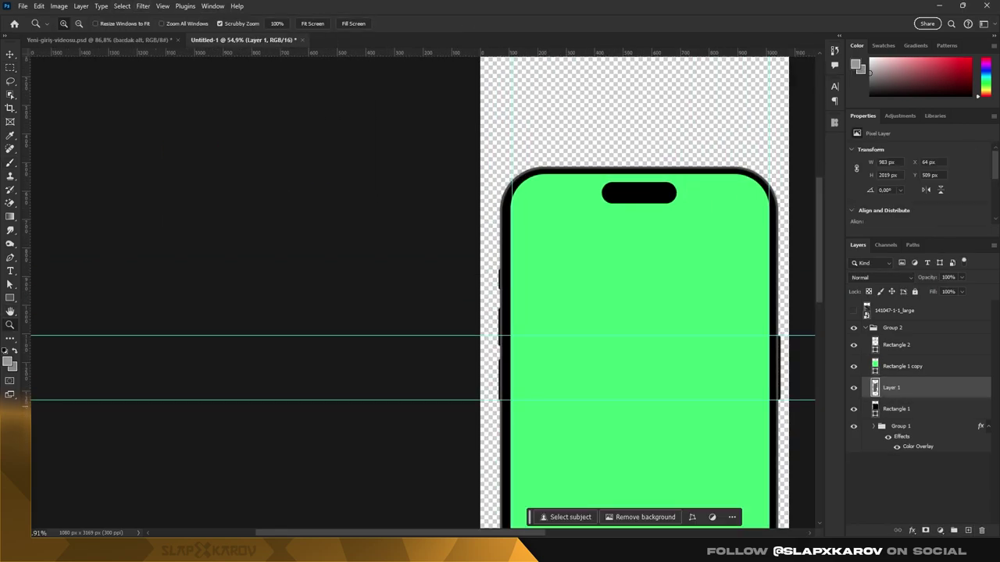
pyautogui.hotkey('ctrl', '+')
pyautogui.hotkey('ctrl', '+')
pyautogui.press('b')
pyautogui.hotkey('ctrl', '0')
pyautogui.scroll(3, 546, 289)
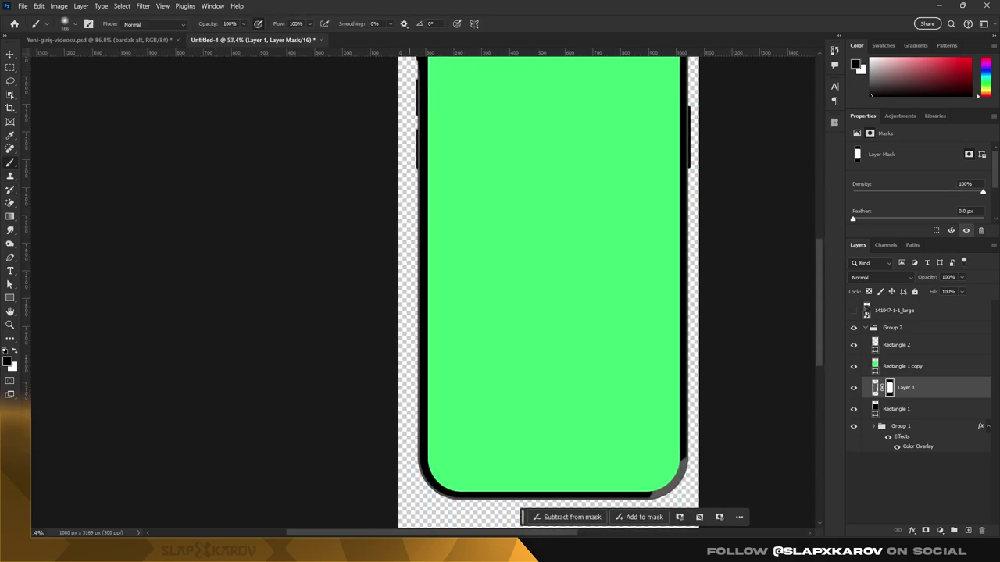
pyautogui.scroll(-3, 546, 289)
pyautogui.scroll(5, 546, 289)
# - Move the phone photo below Rectangle 1 copy and set the green screen to 47% opacity
pyautogui.press('v')
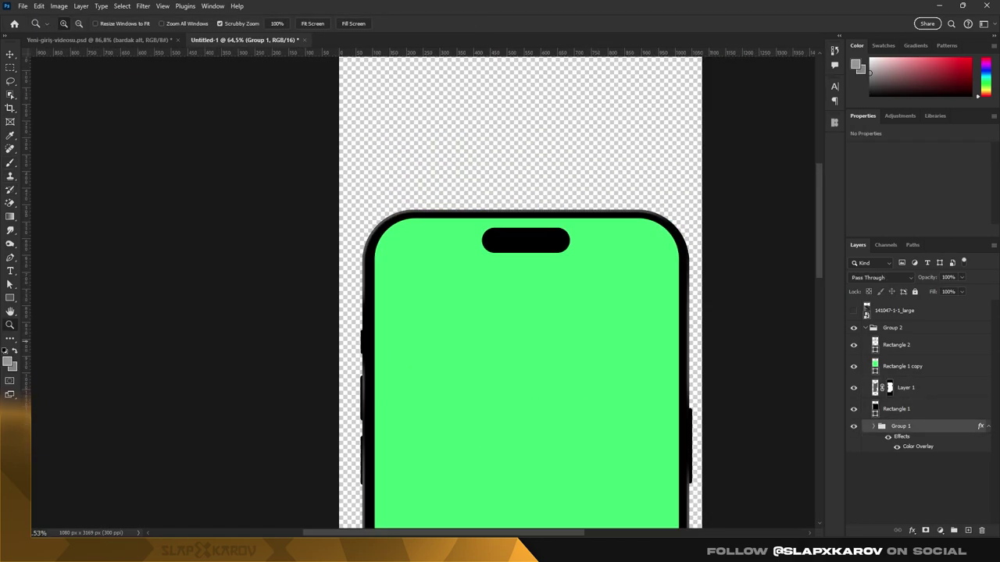
pyautogui.click(853, 310)
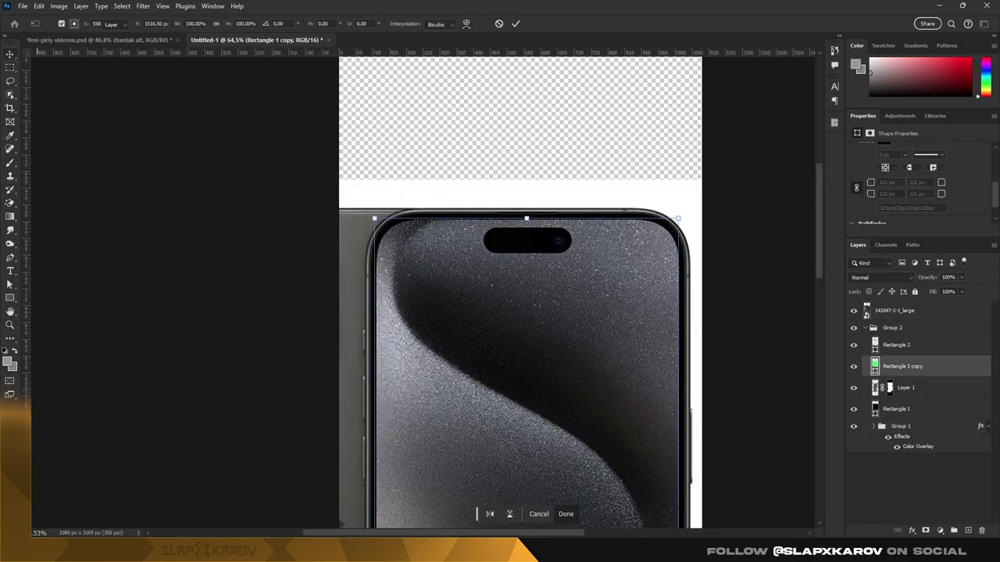
pyautogui.moveTo(898, 311); pyautogui.dragTo(898, 377)
pyautogui.click(902, 344)
pyautogui.press('4')
pyautogui.press('7')
# - Transform the green screen shape and give the camera lens an iridescent Gradient Overlay
pyautogui.hotkey('ctrl', '+')
pyautogui.hotkey('ctrl', '+')
pyautogui.hotkey('ctrl', 't')
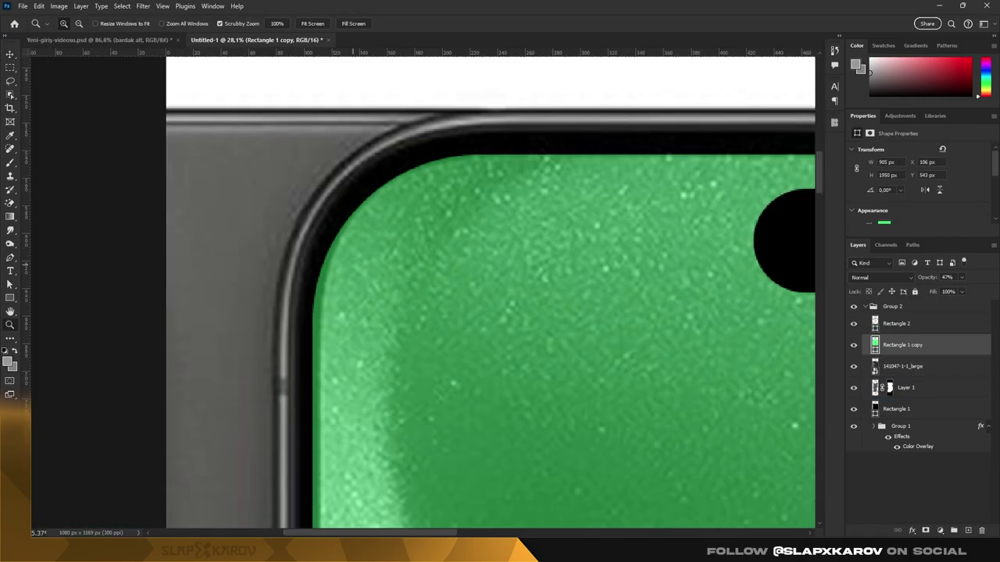
pyautogui.moveTo(227, 208); pyautogui.dragTo(290, 297)
pyautogui.hotkey('ctrl', '0')
pyautogui.scroll(3, 508, 289)
pyautogui.scroll(2, 464, 247)
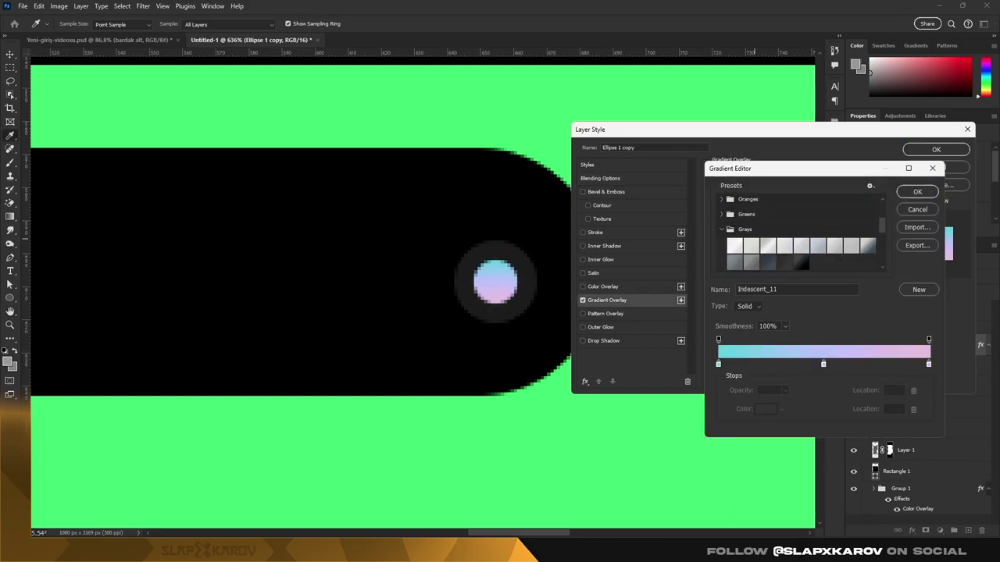
pyautogui.press('Return')
pyautogui.press('Return')
pyautogui.press('b')
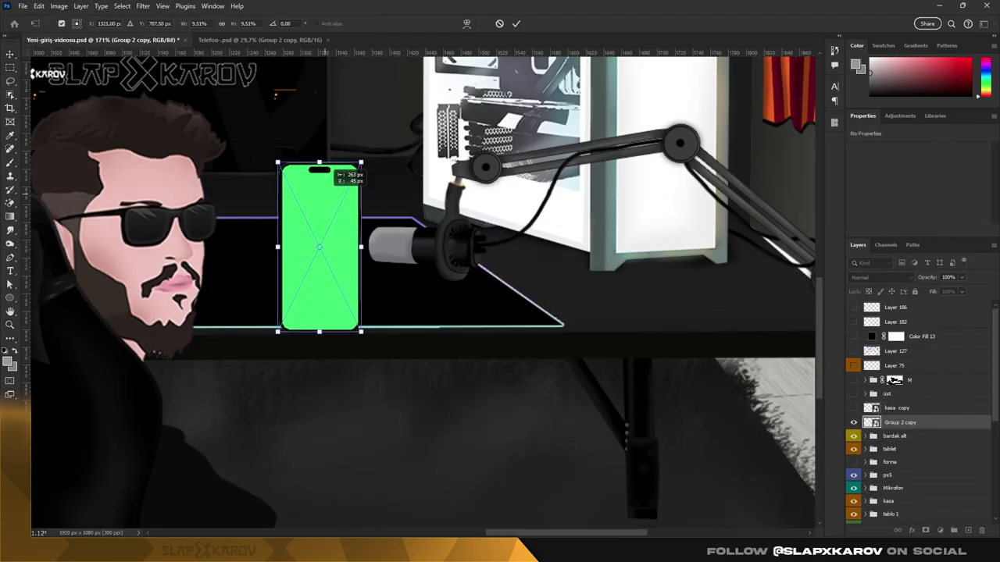
# - Move the phone right and down in the scene and apply a Puppet Warp
pyautogui.moveTo(323, 250); pyautogui.dragTo(585, 306)
pyautogui.click(38, 6)
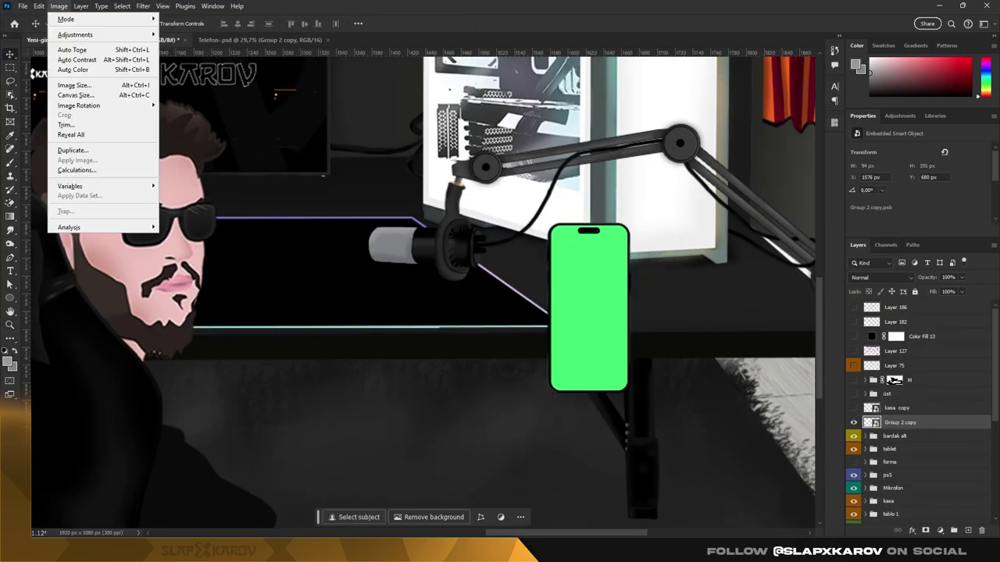
pyautogui.click(59, 225)
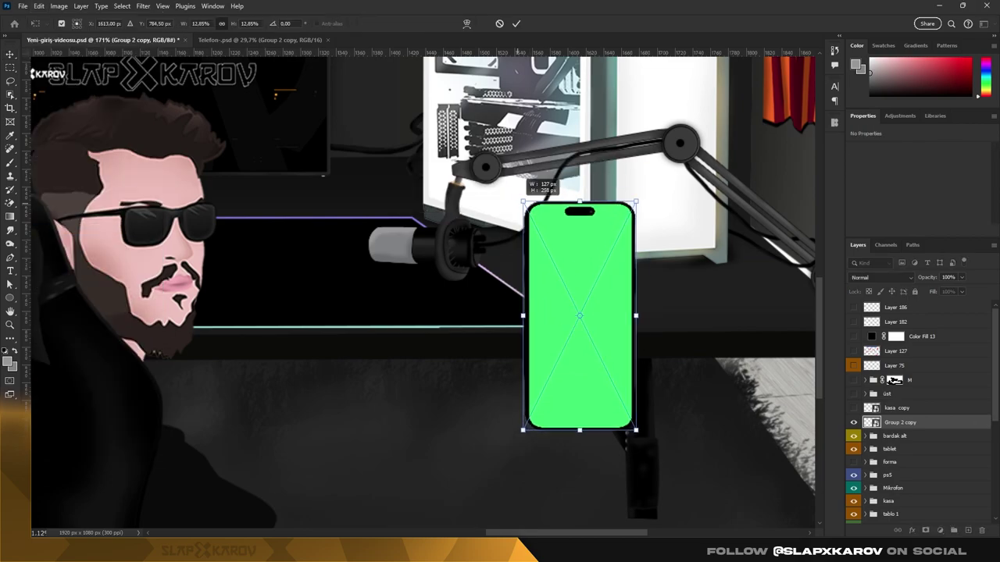
pyautogui.press('Return')
pyautogui.click(38, 5)
# - Perspective Warp the phone's bottom corners so it lies flat on the desk
pyautogui.click(58, 233)
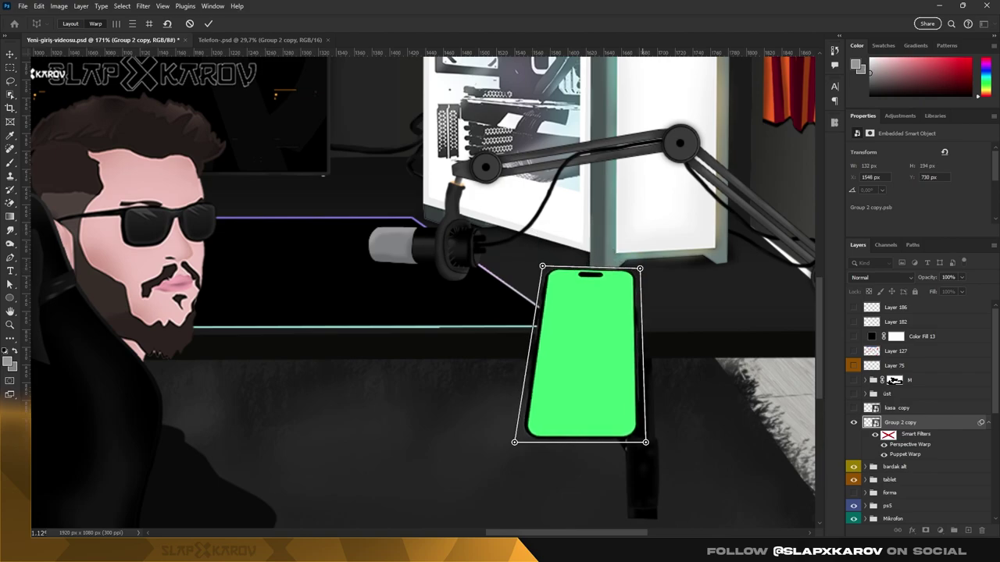
pyautogui.moveTo(514, 442); pyautogui.dragTo(444, 306)
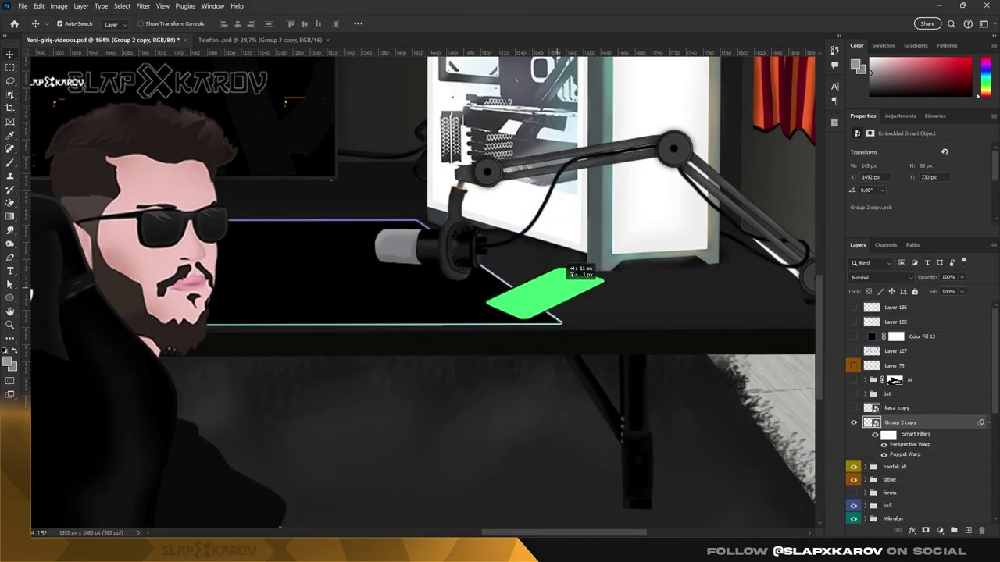
pyautogui.press('v')
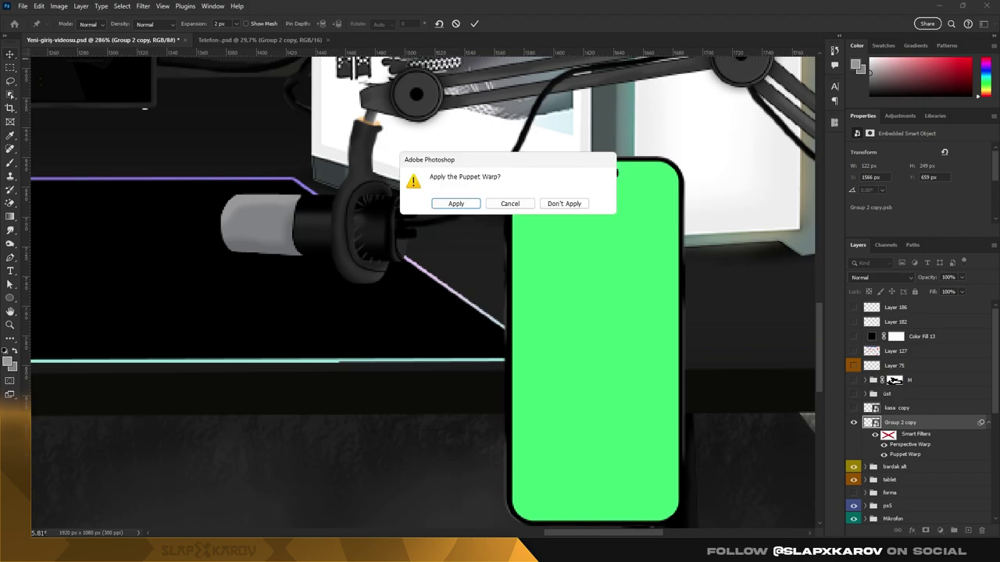
pyautogui.press('Return')
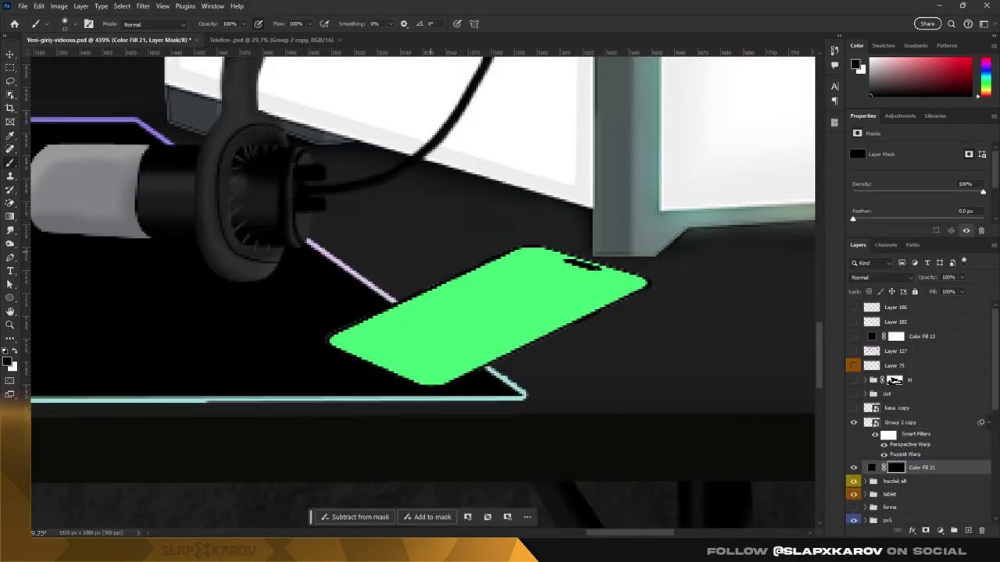
pyautogui.keyDown('alt'); pyautogui.rightClick(524, 313); pyautogui.keyUp('alt')
pyautogui.scroll(2, 610, 308)
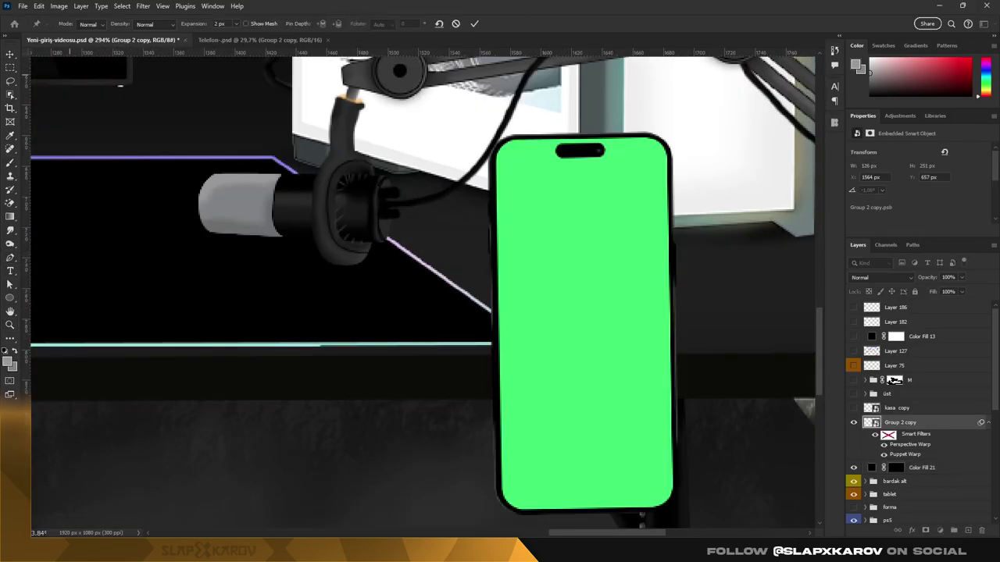
pyautogui.press('Escape')
# - Open the smart object and add a Black & White adjustment to make the frame silver-grey
pyautogui.doubleClick(871, 422)
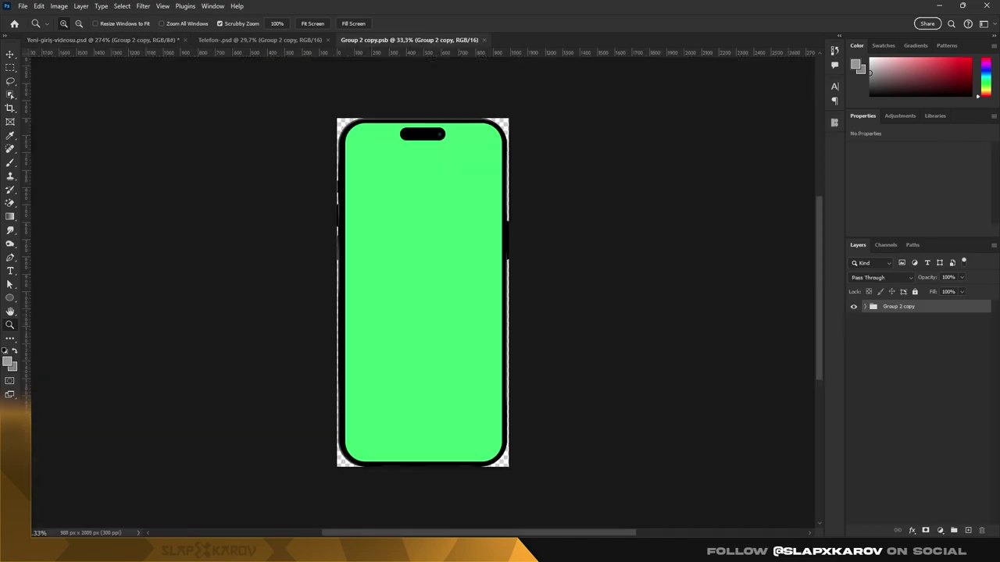
pyautogui.rightClick(890, 406)
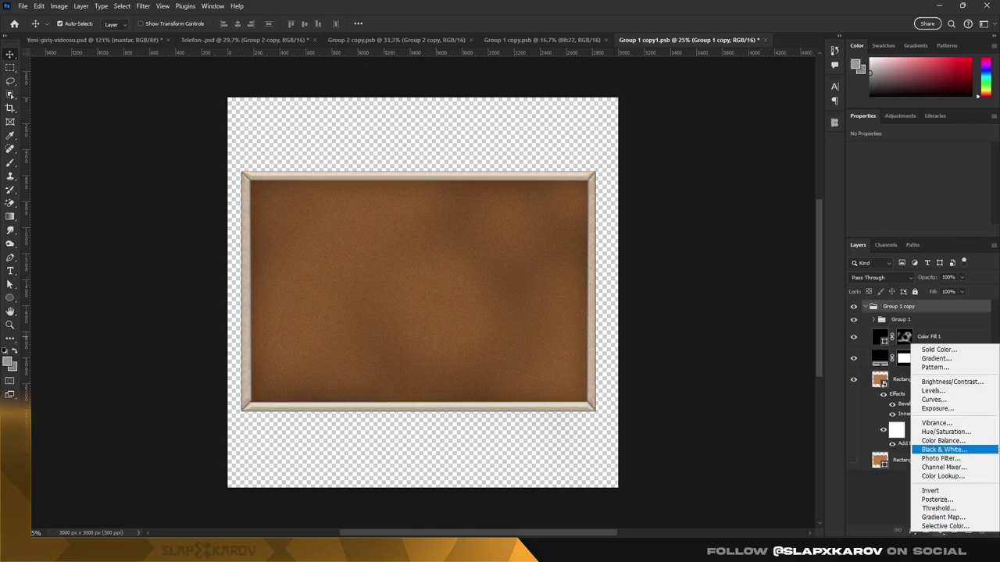
pyautogui.click(890, 404)
# - Save the embedded contents and close the .psb tabs and Telefon-.psd
pyautogui.hotkey('ctrl', 's')
pyautogui.hotkey('ctrl', 'w')
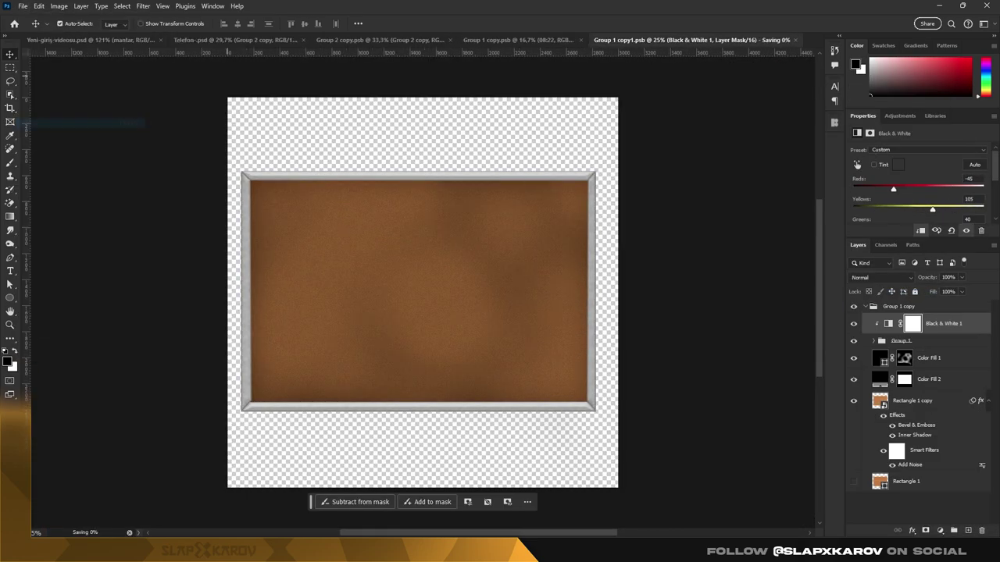
pyautogui.hotkey('ctrl', 'w')
pyautogui.hotkey('ctrl', 'w')
pyautogui.hotkey('ctrl', 'w')
pyautogui.hotkey('ctrl', 'w')
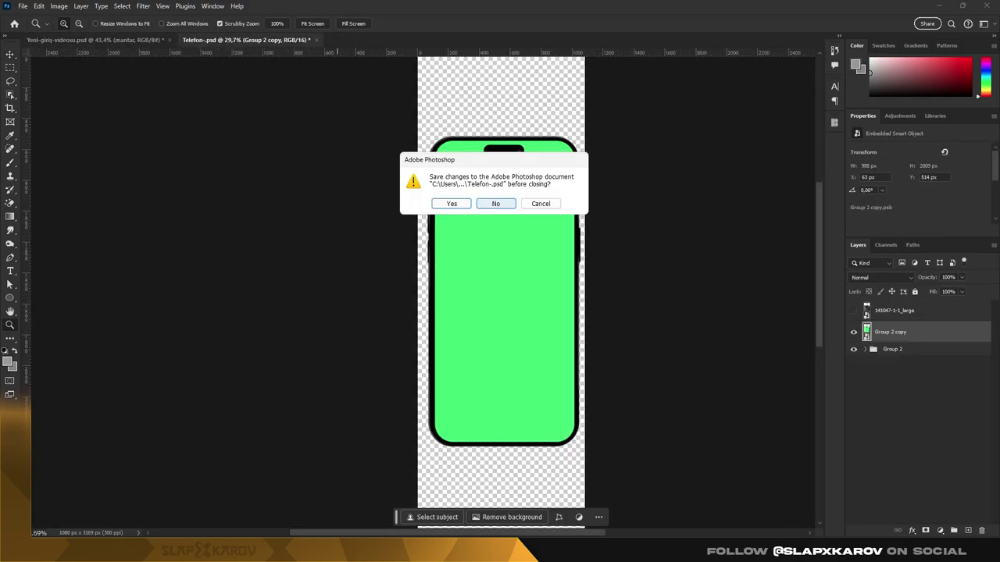
# - Discard Telefon-.psd changes, then place and rasterize the keyboard image in a new Untitled-1 document
pyautogui.press('n')
pyautogui.hotkey('ctrl', 'n')
pyautogui.write('3800')
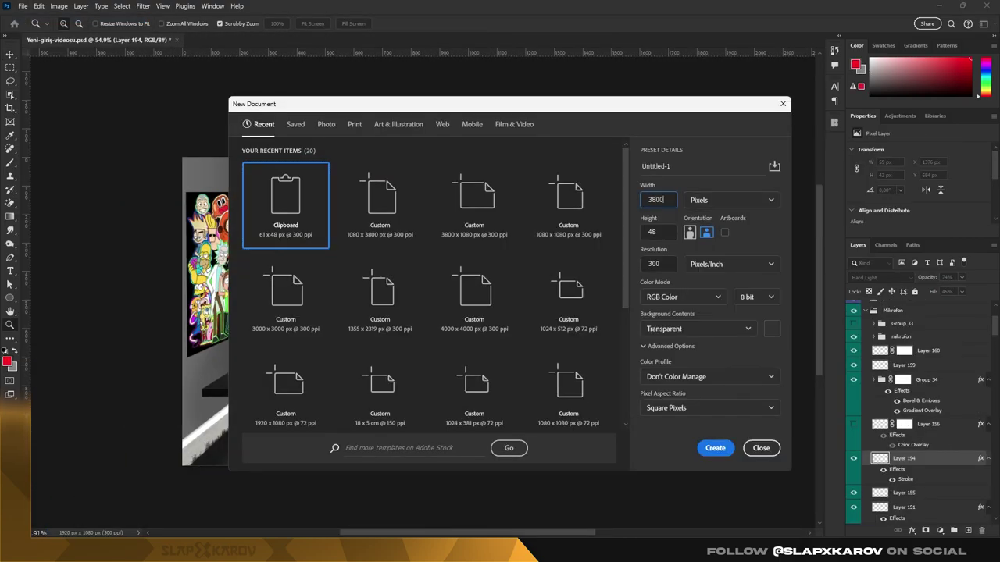
pyautogui.press('Return')
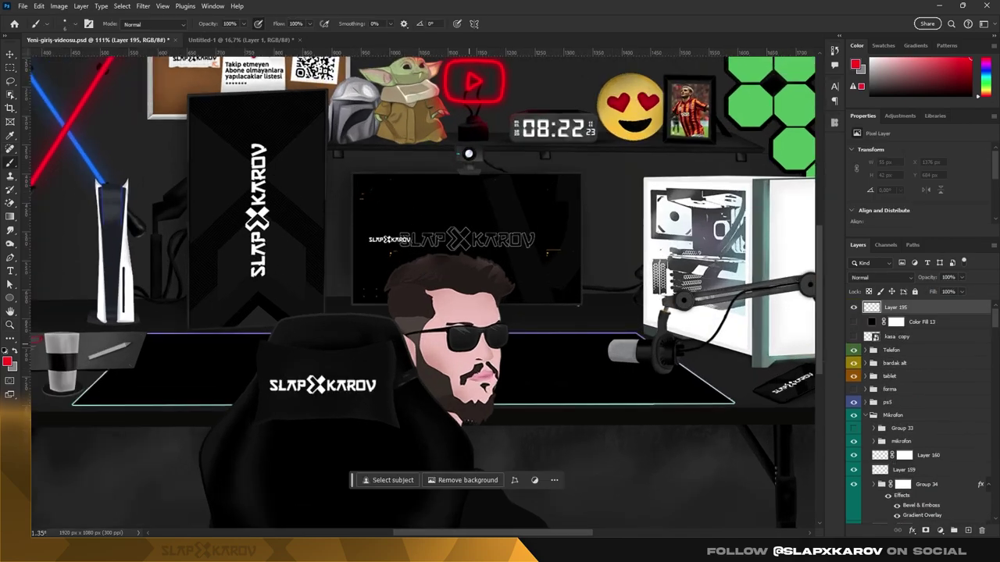
pyautogui.hotkey('ctrl', 'Tab')
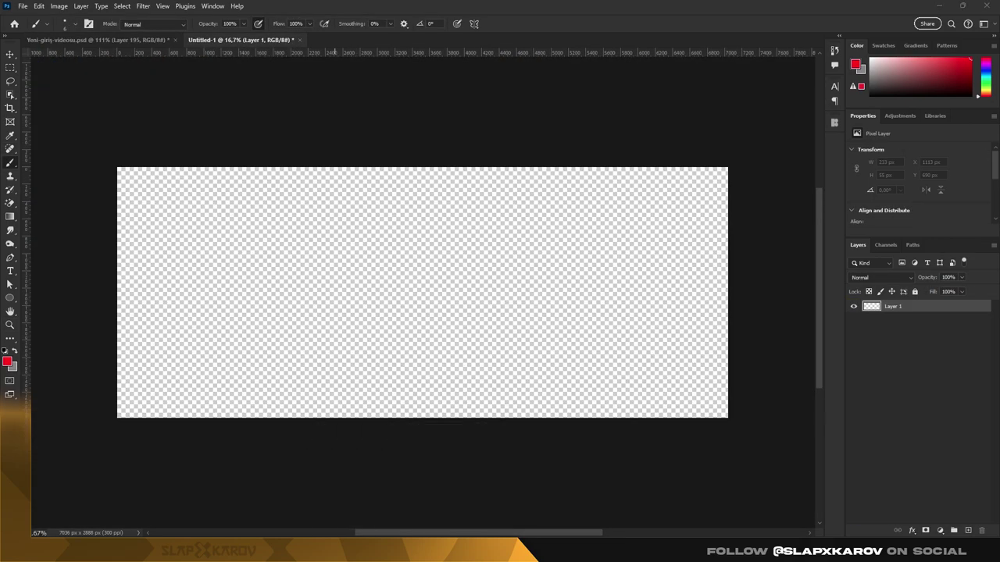
pyautogui.press('Return')
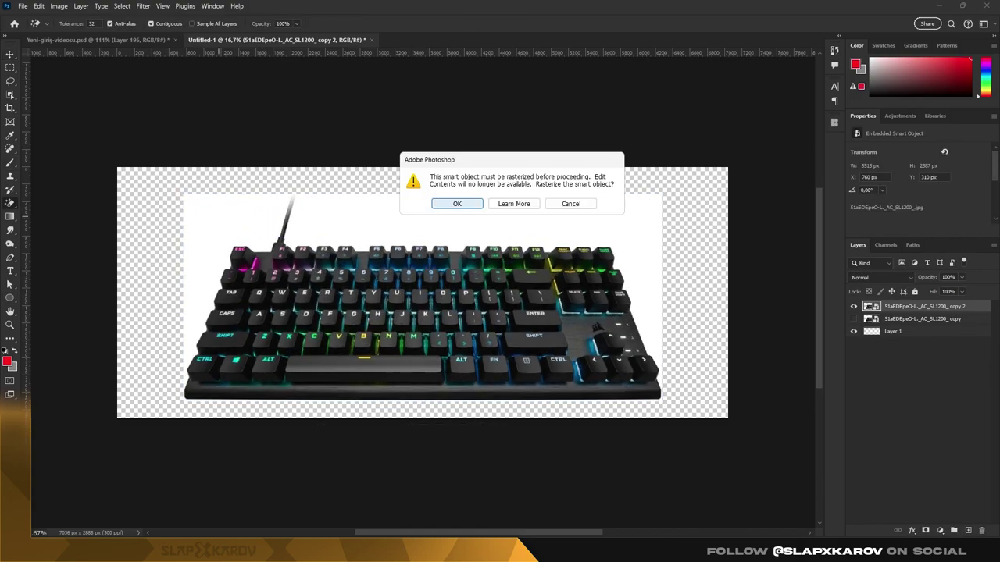
pyautogui.press('Return')
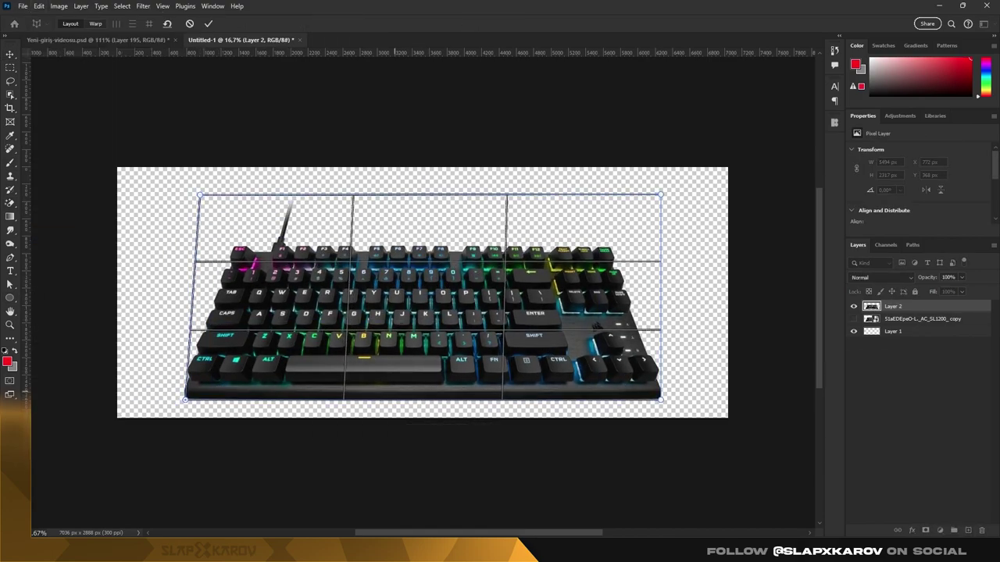
# - Perspective Warp the keyboard's corners so it recedes, then commit the transform
pyautogui.click(95, 24)
pyautogui.moveTo(199, 194); pyautogui.dragTo(232, 225)
pyautogui.moveTo(662, 194); pyautogui.dragTo(636, 214)
pyautogui.moveTo(179, 401); pyautogui.dragTo(152, 400)
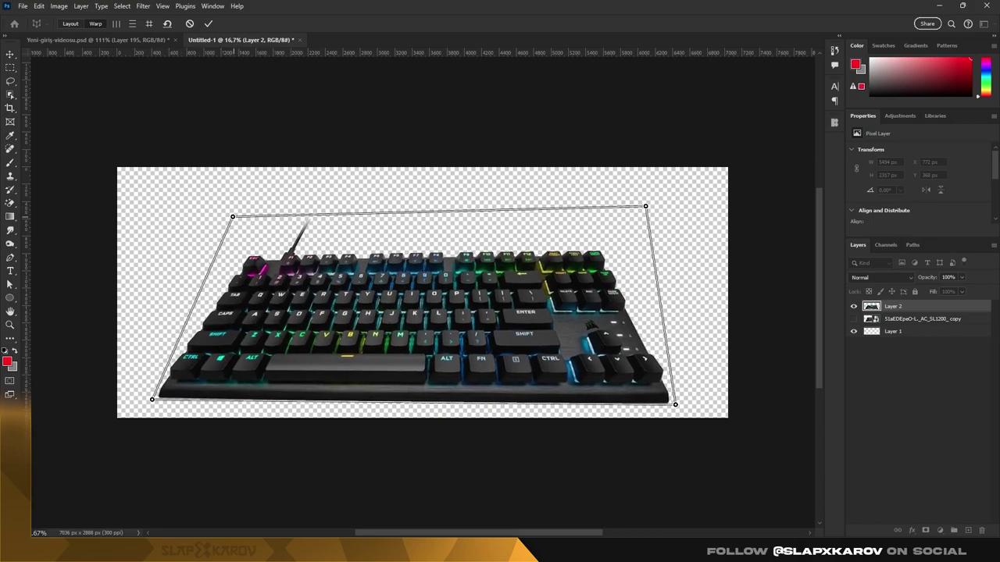
pyautogui.moveTo(666, 401); pyautogui.dragTo(697, 400)
pyautogui.moveTo(232, 225); pyautogui.dragTo(275, 248)
pyautogui.moveTo(151, 399); pyautogui.dragTo(160, 396)
pyautogui.moveTo(636, 214); pyautogui.dragTo(645, 238)
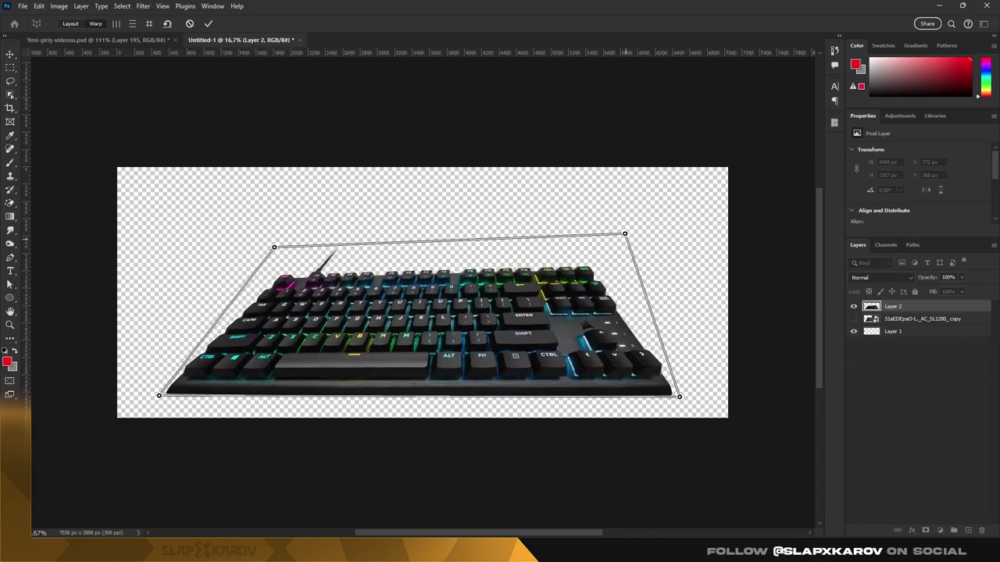
pyautogui.moveTo(697, 399); pyautogui.dragTo(679, 396)
pyautogui.hotkey('ctrl', 't')
pyautogui.click(444, 203)
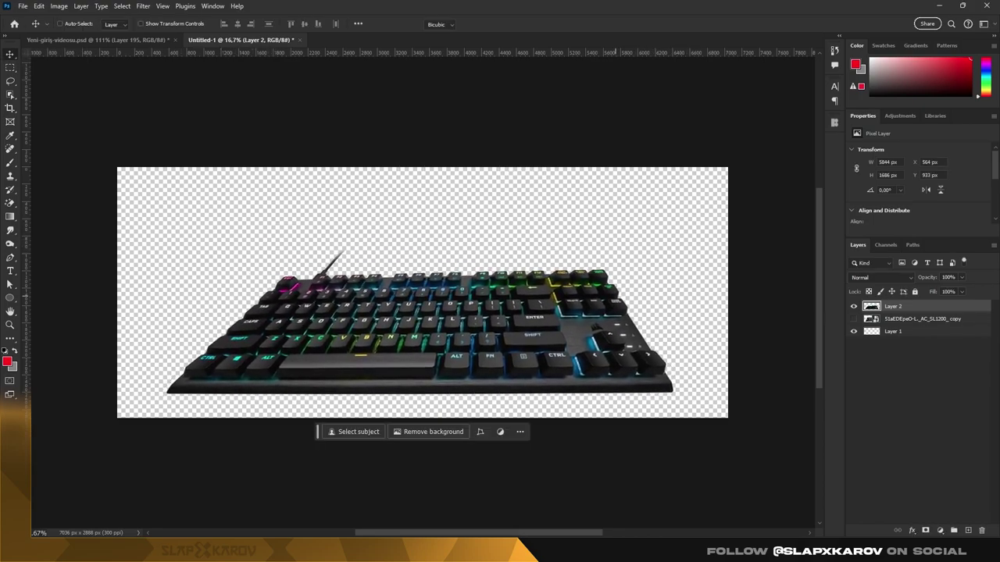
pyautogui.press('Return')
# - Trace the keyboard base with the Pen tool and fill it black on a new layer
pyautogui.press('p')
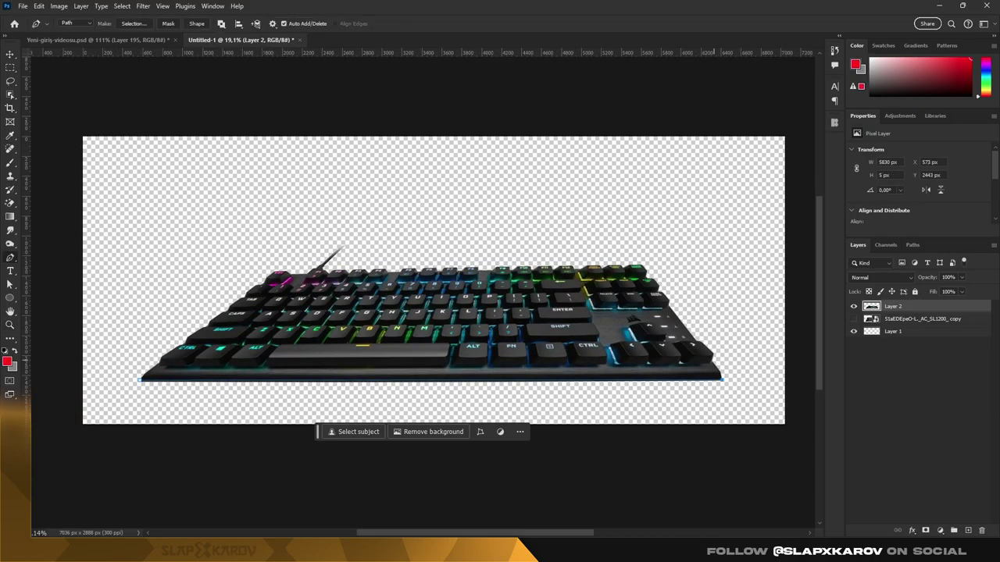
pyautogui.hotkey('shift', 'F5')
pyautogui.press('Return')
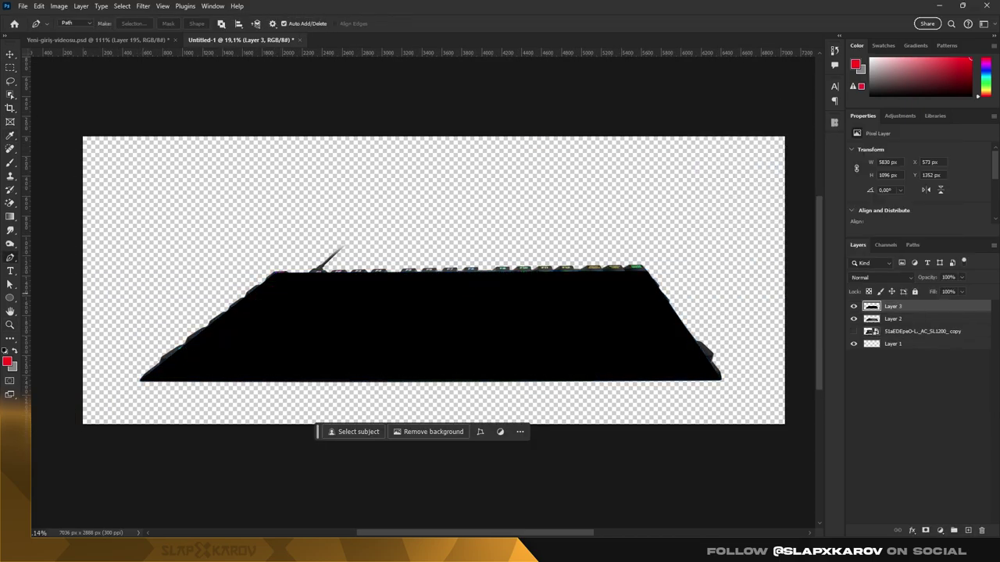
pyautogui.press('z')
# - Set a dark grey foreground colour for the brush and clear the selection
pyautogui.press('b')
pyautogui.hotkey('ctrl', '0')
pyautogui.rightClick(360, 287)
pyautogui.click(8, 361)
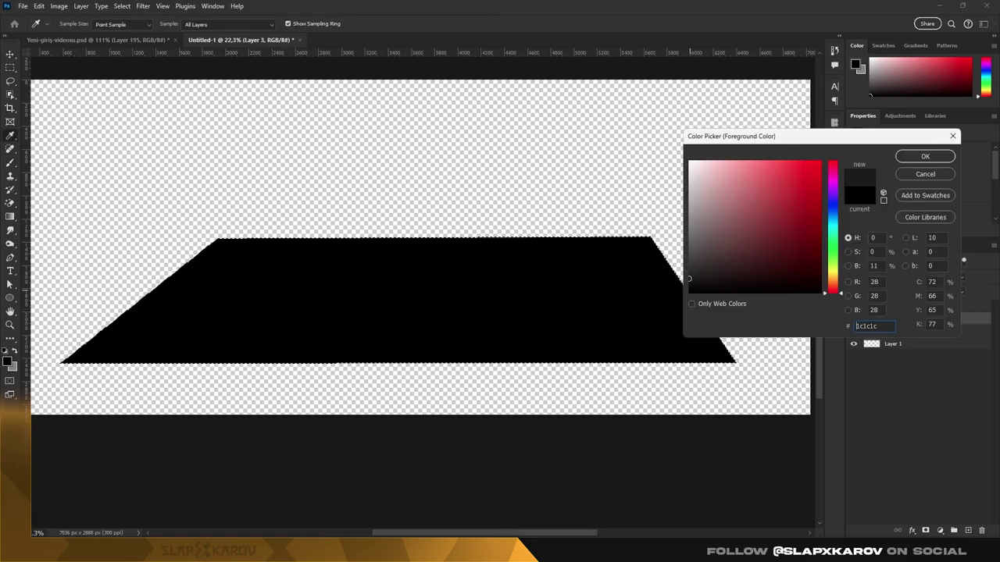
pyautogui.press('Return')
pyautogui.hotkey('ctrl', 'd')
# - Draw a thin rectangle for the base's front edge and add a layer mask to it
pyautogui.press('u')
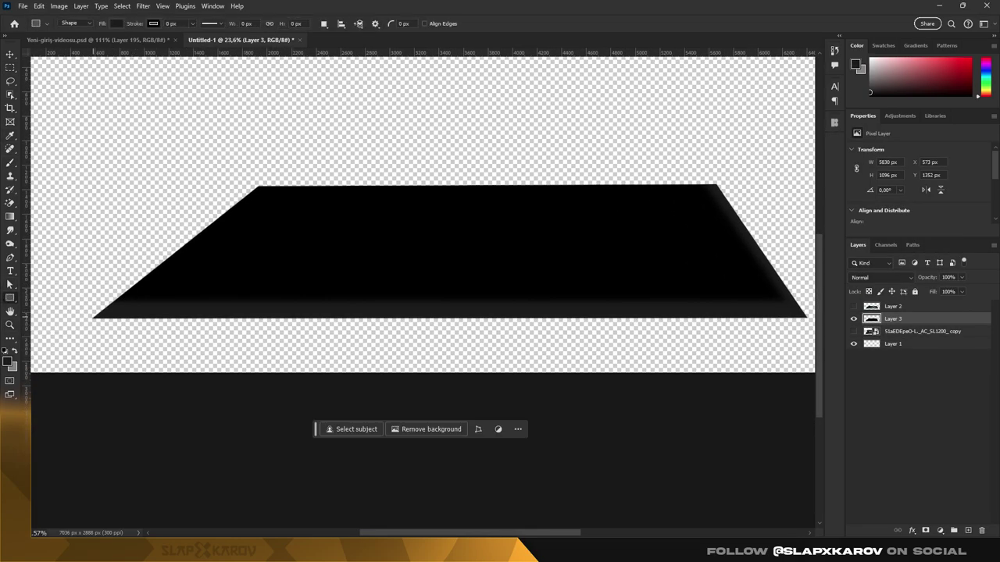
pyautogui.moveTo(806, 325); pyautogui.dragTo(807, 327)
pyautogui.scroll(5, 714, 286)
pyautogui.click(940, 530)
pyautogui.press('b')
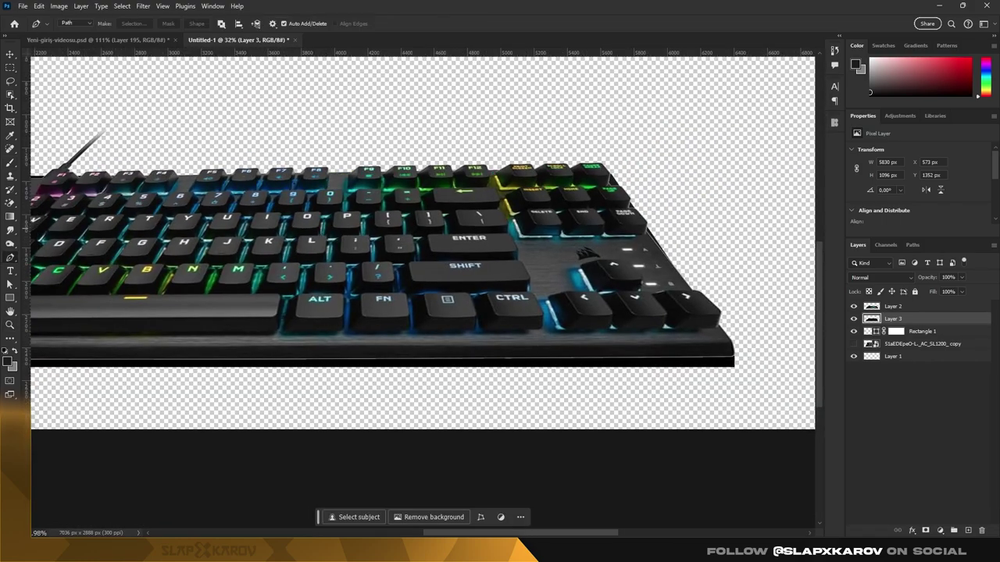
pyautogui.hscroll(-3, 422, 242)
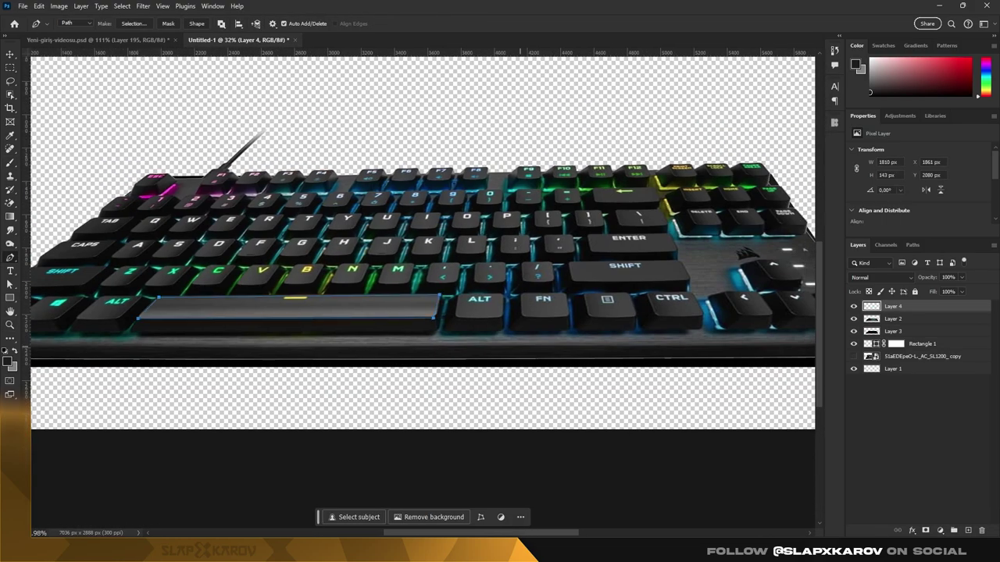
# - Fill the space bar's top and side face paths in grey and add a Gradient Fill to the base
pyautogui.press('Return')
pyautogui.press('Return')
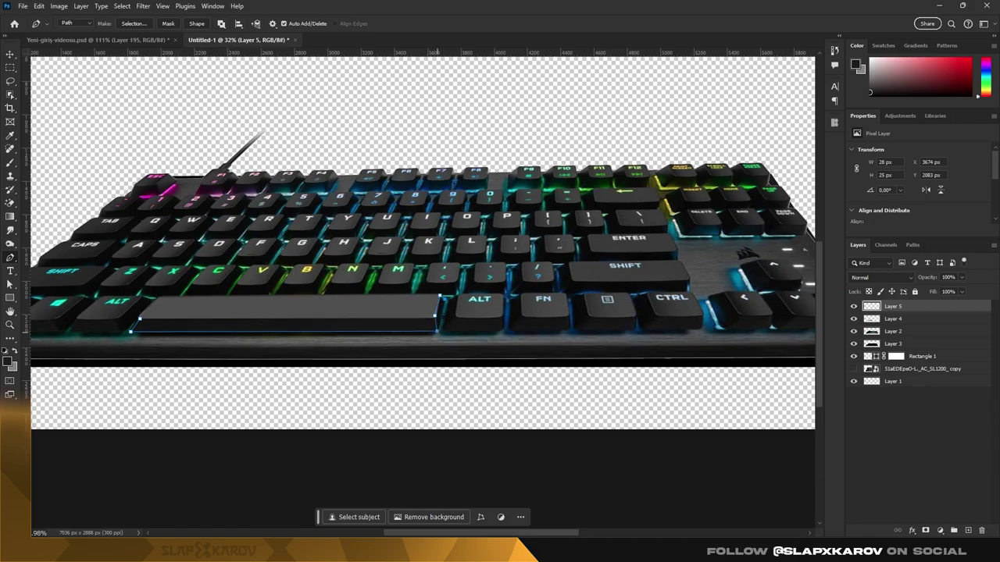
pyautogui.press('Return')
pyautogui.press('Return')
pyautogui.hotkey('ctrl', '[')
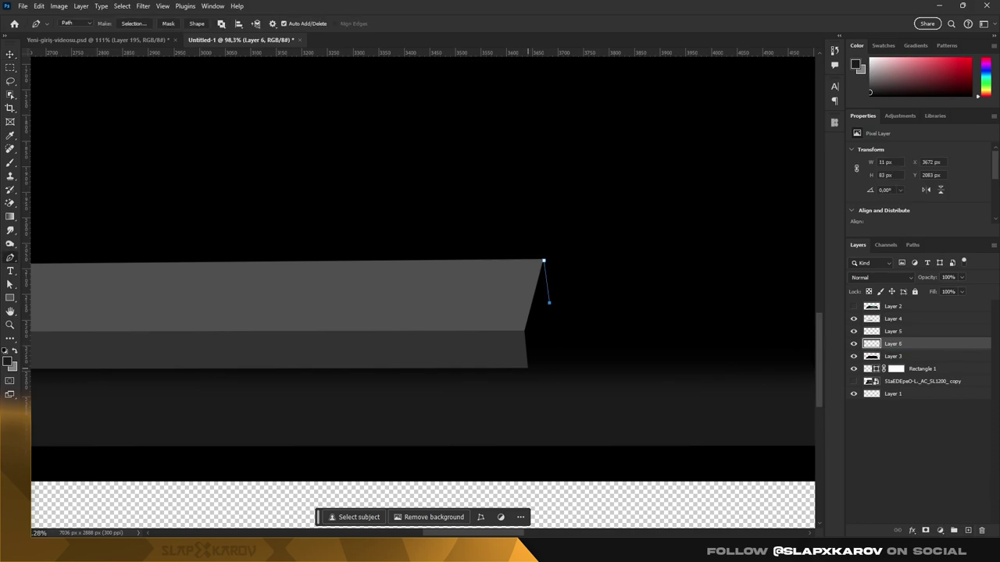
pyautogui.rightClick(531, 87)
pyautogui.click(563, 148)
pyautogui.press('Return')
pyautogui.press('Return')
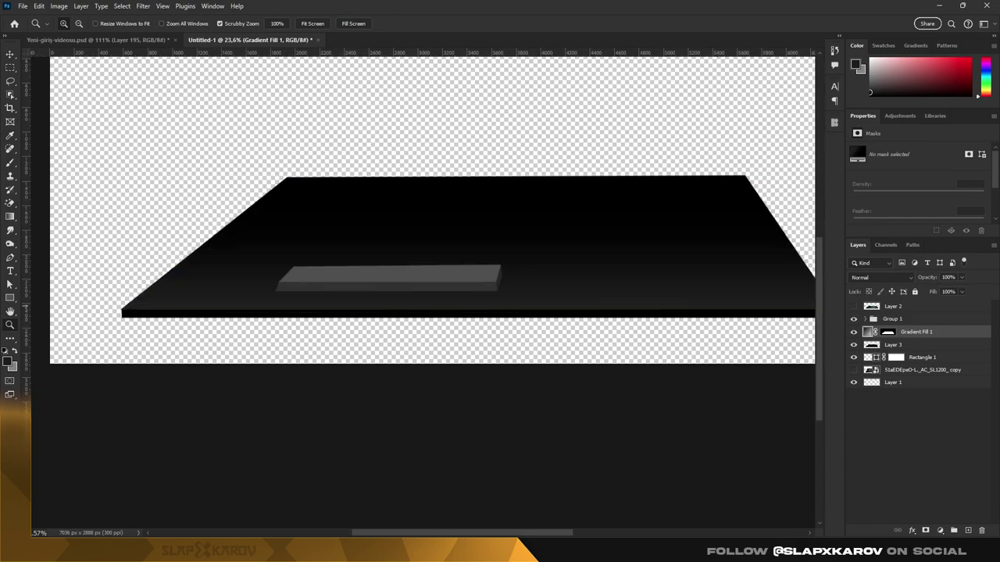
pyautogui.click(893, 345)
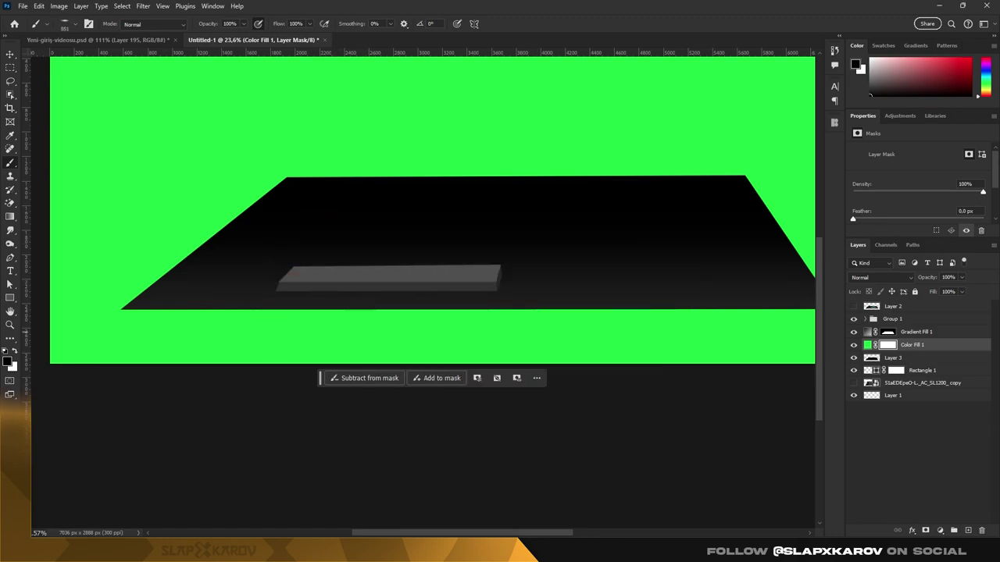
# - Invert the green Color Fill mask to black and paint green glow across the base
pyautogui.hotkey('ctrl', 'i')
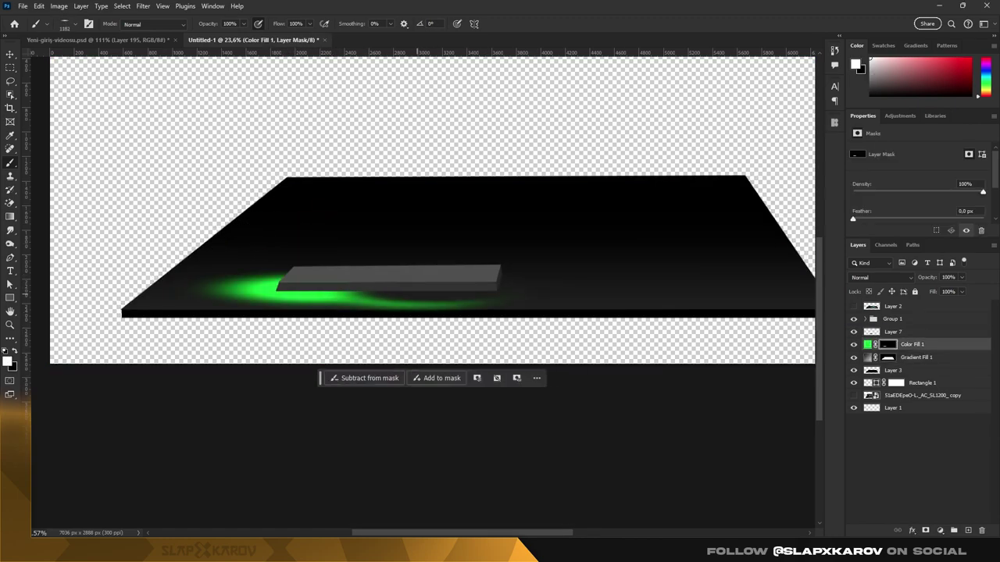
pyautogui.moveTo(227, 285); pyautogui.dragTo(547, 289)
pyautogui.moveTo(515, 257); pyautogui.dragTo(742, 211)
pyautogui.moveTo(313, 211); pyautogui.dragTo(781, 273)
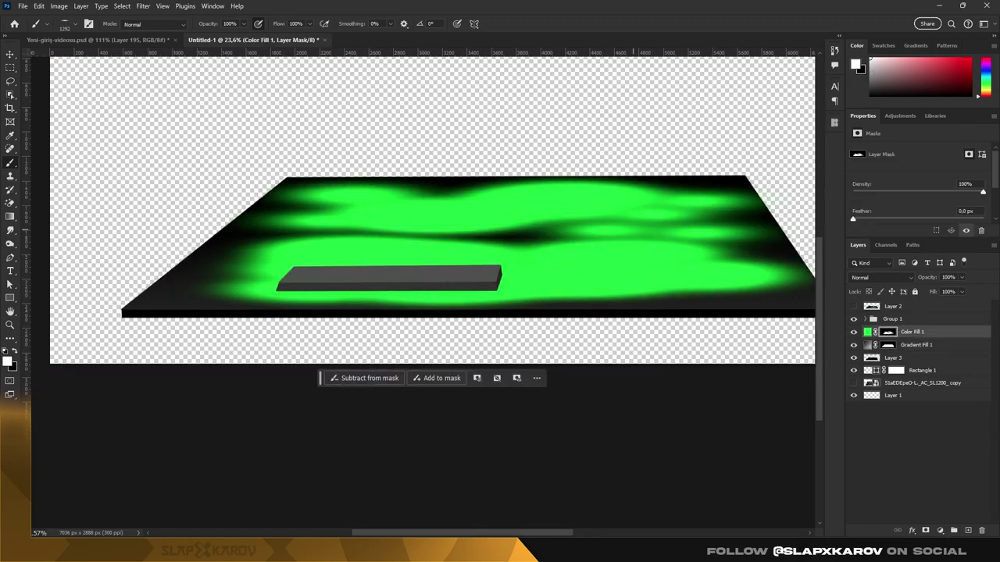
pyautogui.moveTo(688, 230); pyautogui.dragTo(195, 281)
# - Paint black strokes into the mask to break the glow into blotchy patches
pyautogui.press('x')
pyautogui.moveTo(328, 304); pyautogui.dragTo(516, 303)
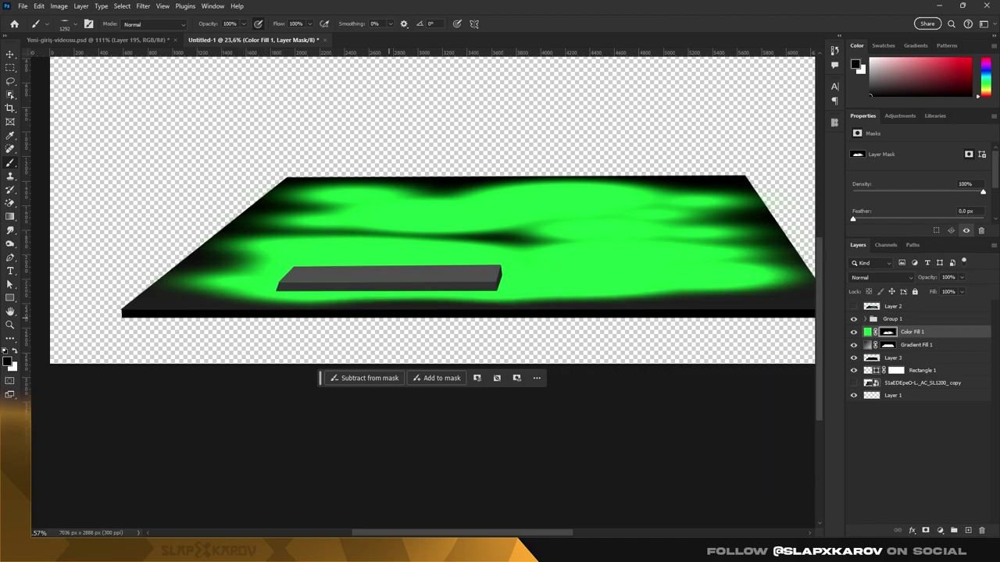
pyautogui.moveTo(265, 300); pyautogui.dragTo(742, 250)
pyautogui.moveTo(313, 203); pyautogui.dragTo(734, 195)
pyautogui.moveTo(484, 211); pyautogui.dragTo(781, 289)
pyautogui.rightClick(291, 219)
pyautogui.press('Escape')
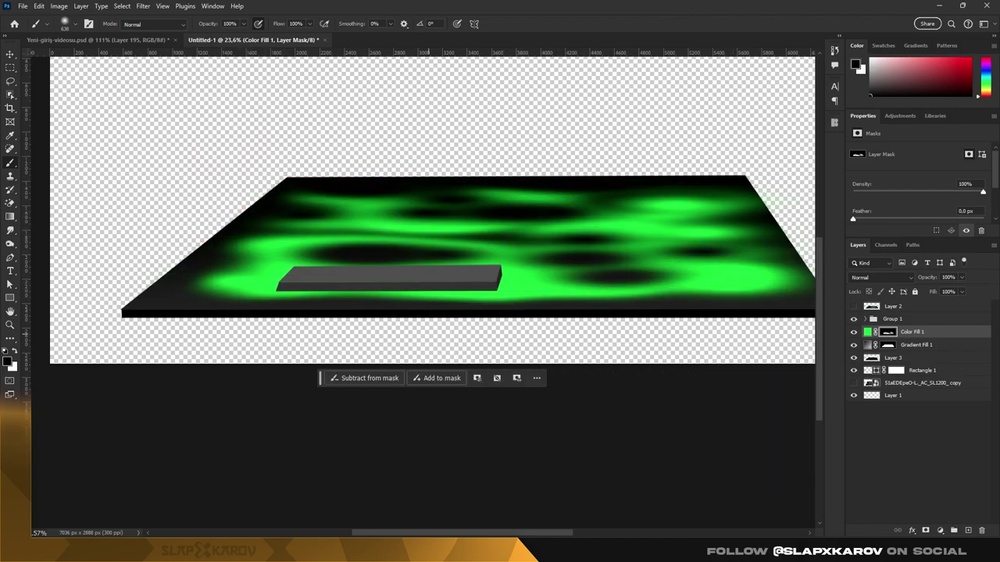
pyautogui.press('z')
pyautogui.moveTo(333, 278); pyautogui.dragTo(324, 278)
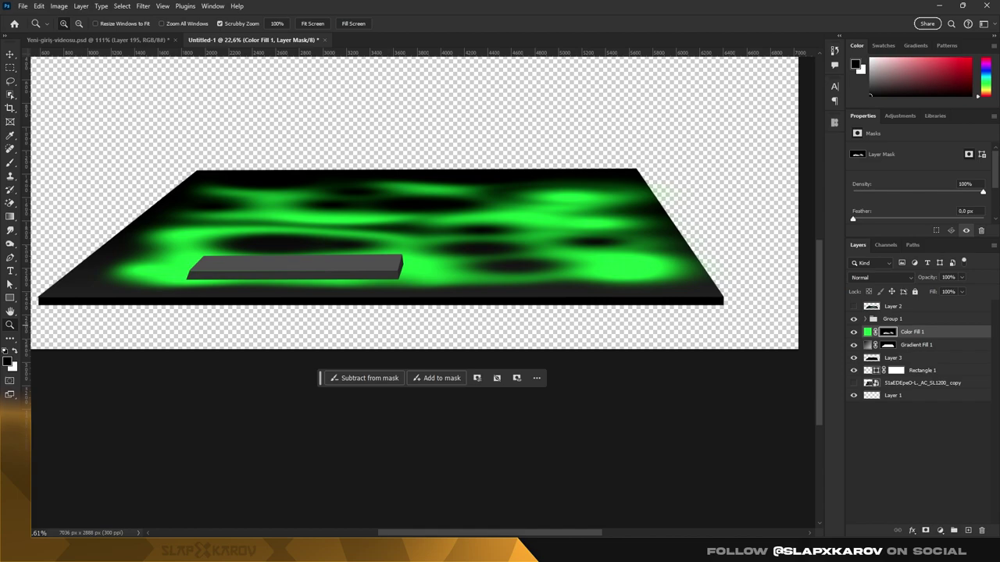
pyautogui.moveTo(423, 269); pyautogui.dragTo(469, 269)
# - Create a new layer and fill the key's top face path in grey
pyautogui.hotkey('ctrl', 'shift', 'alt', 'n')
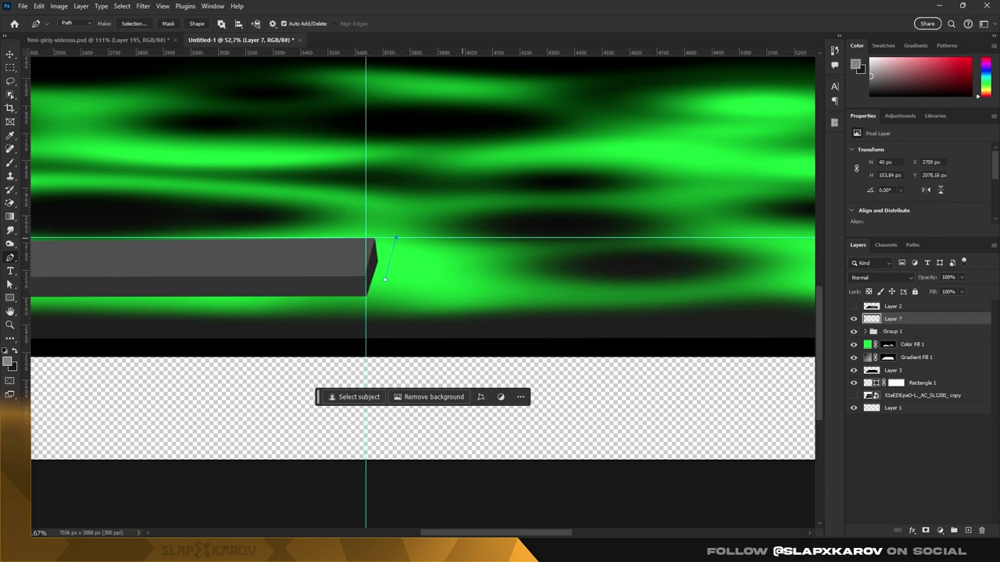
pyautogui.rightClick(460, 279)
pyautogui.press('Return')
pyautogui.press('z')
pyautogui.moveTo(429, 247); pyautogui.dragTo(484, 247)
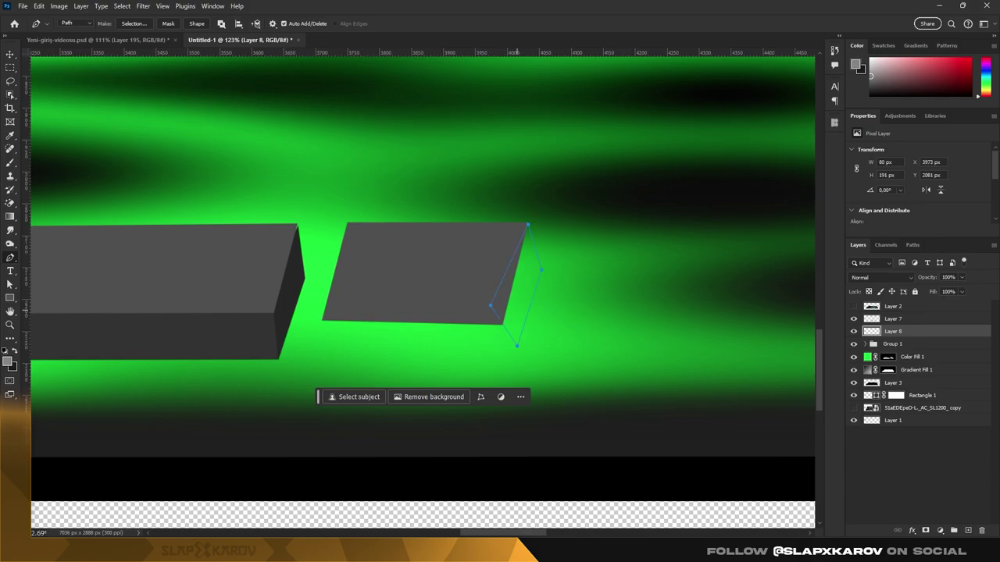
# - Fill the key's right side and bottom faces in grey and group its layers with Ctrl+G
pyautogui.rightClick(517, 345)
pyautogui.press('Return')
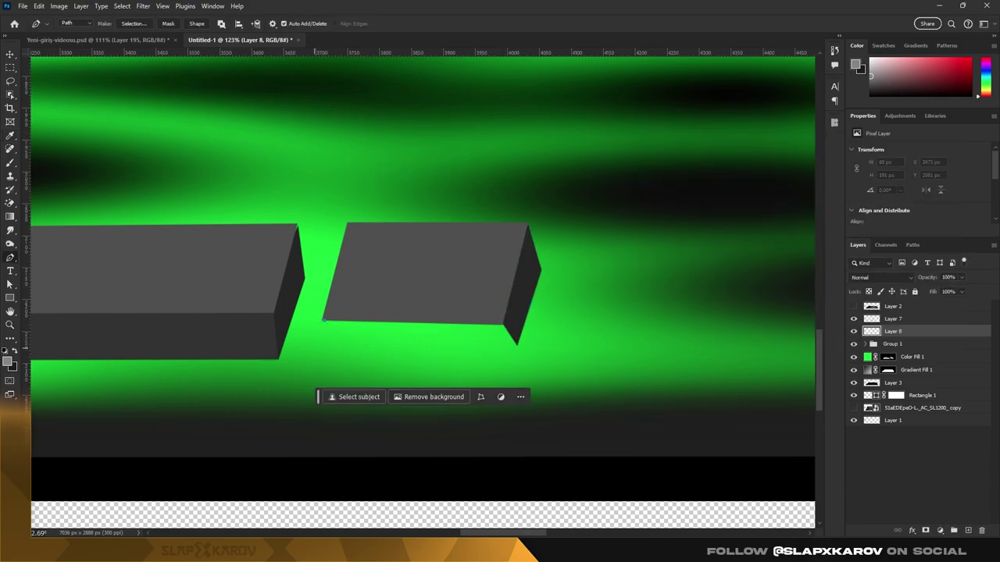
pyautogui.rightClick(429, 335)
pyautogui.click(469, 160)
pyautogui.press('Return')
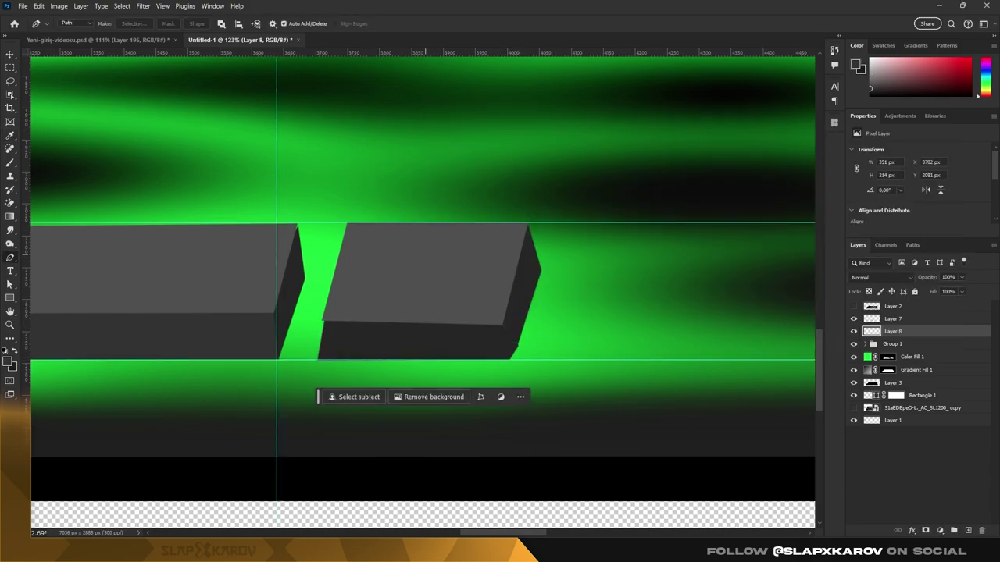
pyautogui.press('z')
pyautogui.moveTo(422, 247); pyautogui.dragTo(368, 247)
pyautogui.hotkey('ctrl', 'g')
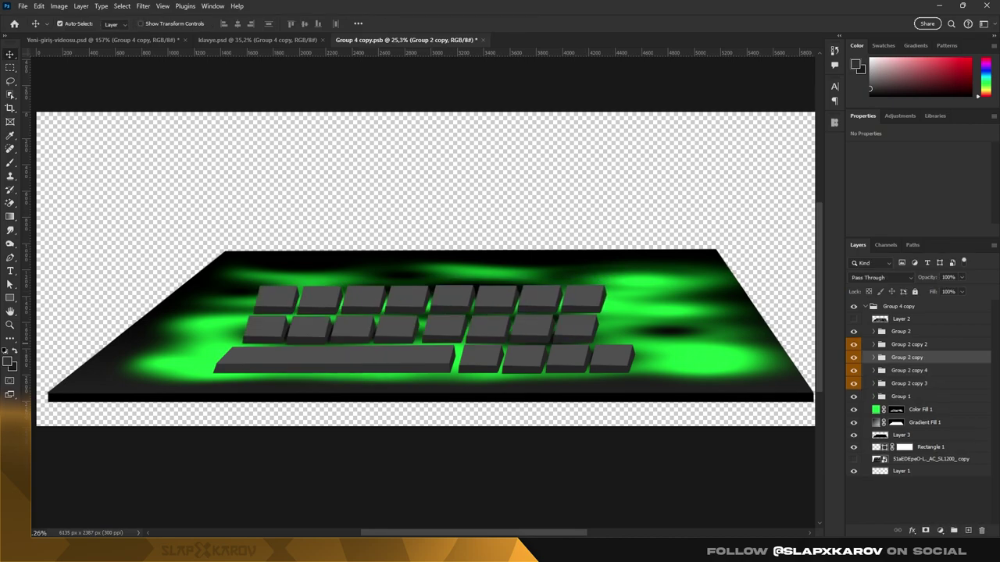
# - Duplicate the key groups and shift the copies right to extend the keyboard's top row
pyautogui.hotkey('ctrl', 'alt', 't')
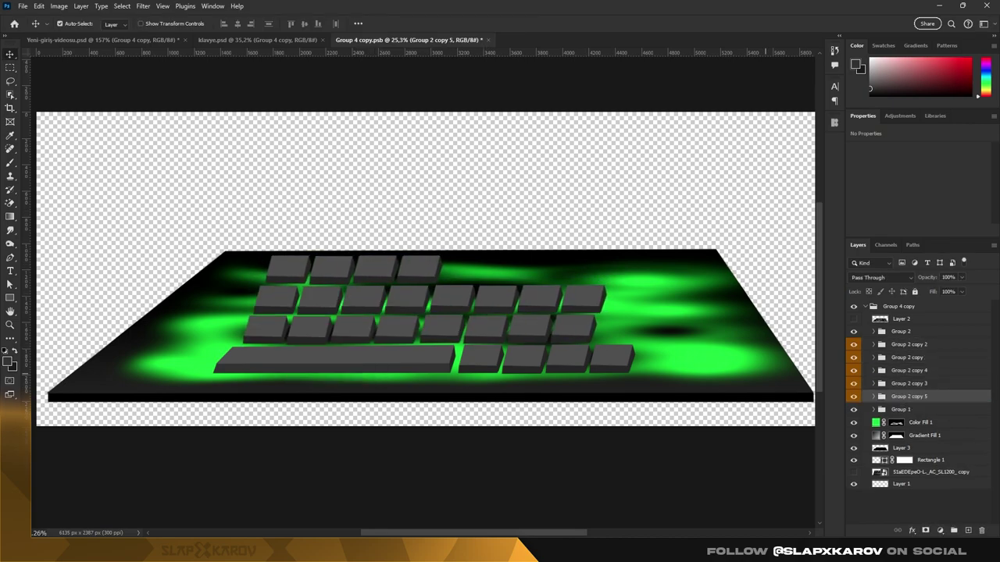
pyautogui.moveTo(355, 270)
pyautogui.mouseDown()
pyautogui.moveTo(710, 270)
pyautogui.moveTo(675, 273)
pyautogui.moveTo(668, 304)
pyautogui.mouseUp()
pyautogui.hotkey('ctrl', 'alt', 't')
pyautogui.press('Return')
# - Build a three-by-three block of small keys on the keyboard's right side
pyautogui.scroll(3, 695, 262)
pyautogui.hotkey('ctrl', 'alt', 't')
pyautogui.press('Return')
pyautogui.hotkey('ctrl', 'g')
pyautogui.hotkey('ctrl', 'alt', 't')
pyautogui.hotkey('ctrl', 'alt', 't')
pyautogui.press('Return')
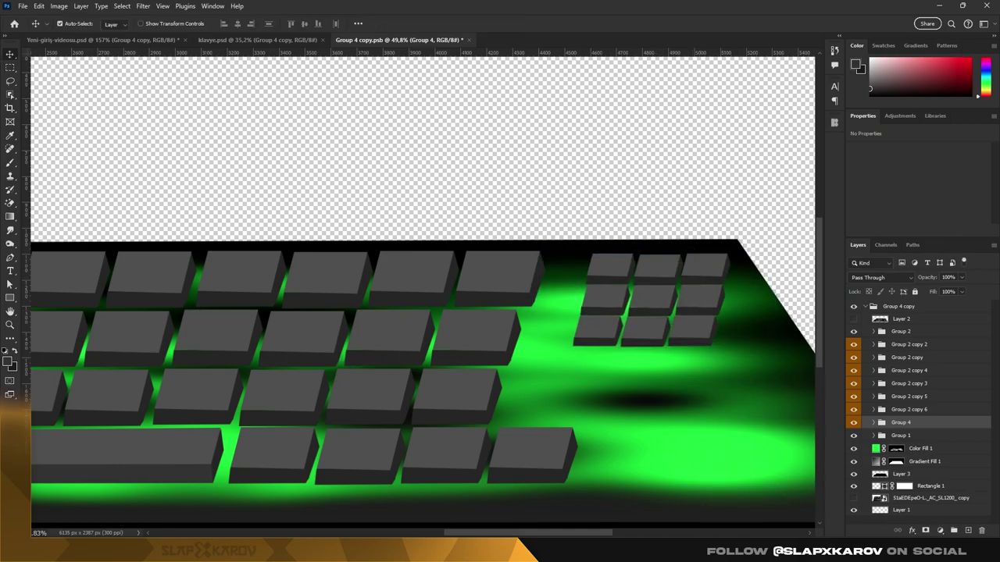
pyautogui.hotkey('ctrl', '0')
pyautogui.scroll(3, 624, 273)
pyautogui.hotkey('ctrl', '0')
# - Paint a grey shading stroke along the keyboard's bottom edge on a new layer
pyautogui.keyDown('ctrl'); pyautogui.click(896, 448); pyautogui.keyUp('ctrl')
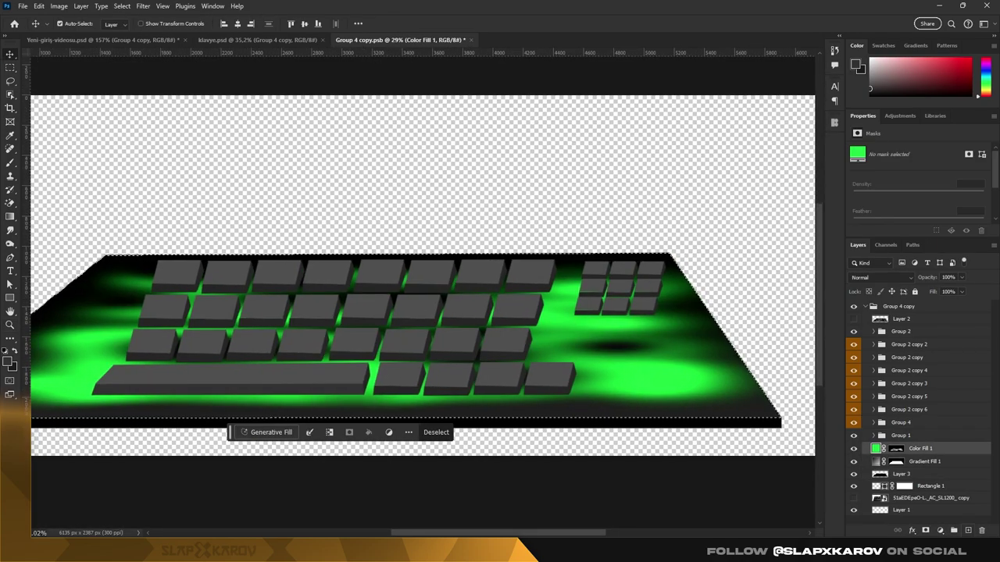
pyautogui.hotkey('ctrl', 'shift', 'alt', 'n')
pyautogui.click(9, 361)
pyautogui.press('Return')
pyautogui.press('b')
pyautogui.scroll(-1, 422, 240)
pyautogui.moveTo(164, 344); pyautogui.dragTo(777, 345)
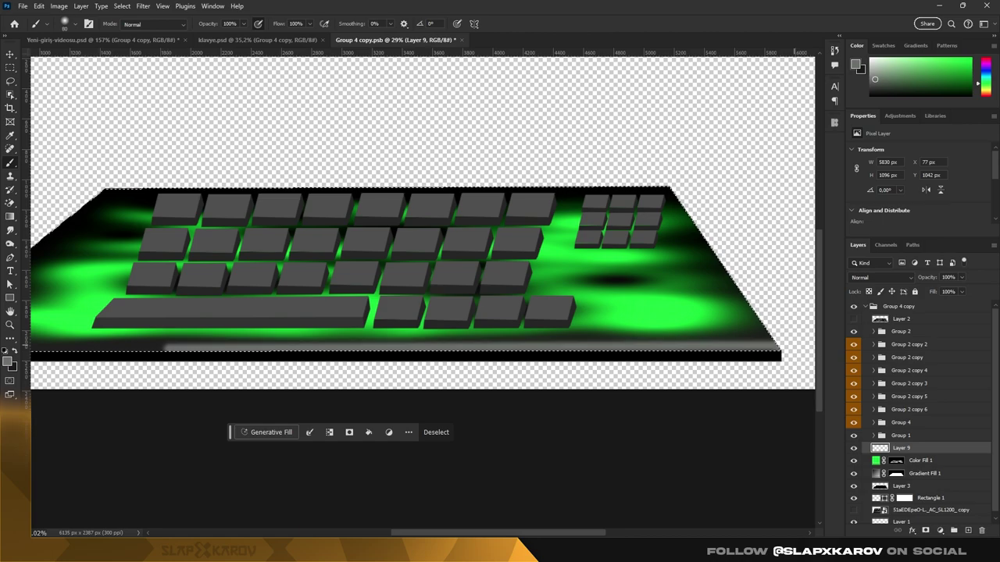
pyautogui.hotkey('ctrl', '[')
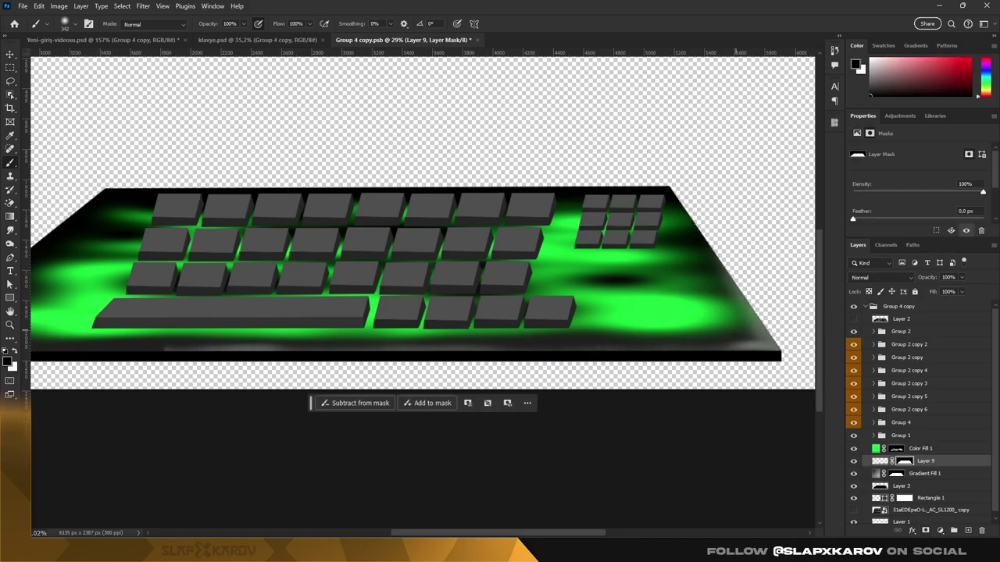
# - Copy the numpad keys to a new layer and warp them to the board's perspective
pyautogui.press('z')
pyautogui.hotkey('ctrl', 'shift', 'alt', 'e')
pyautogui.click(38, 5)
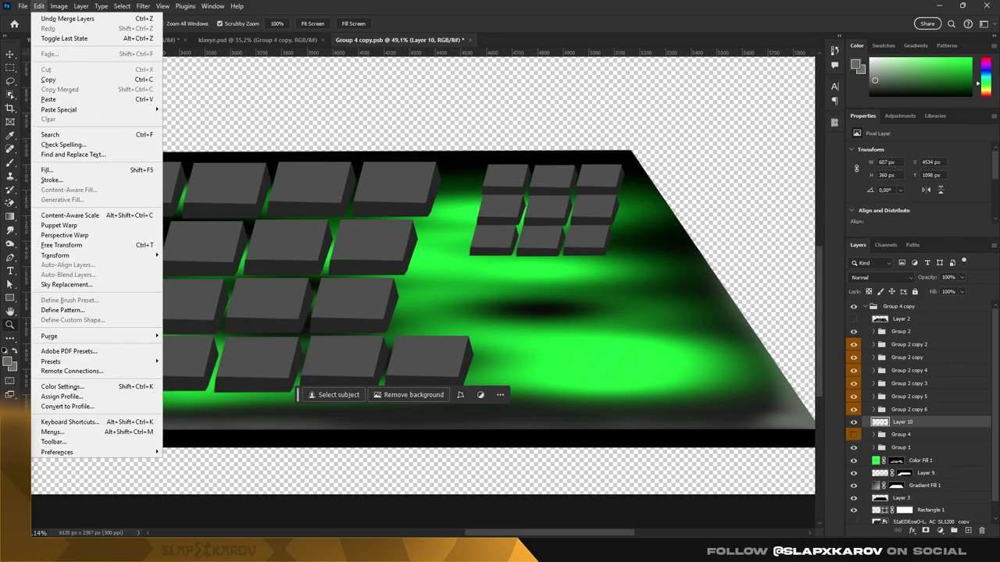
pyautogui.click(67, 223)
pyautogui.press('Escape')
pyautogui.click(38, 6)
pyautogui.click(203, 336)
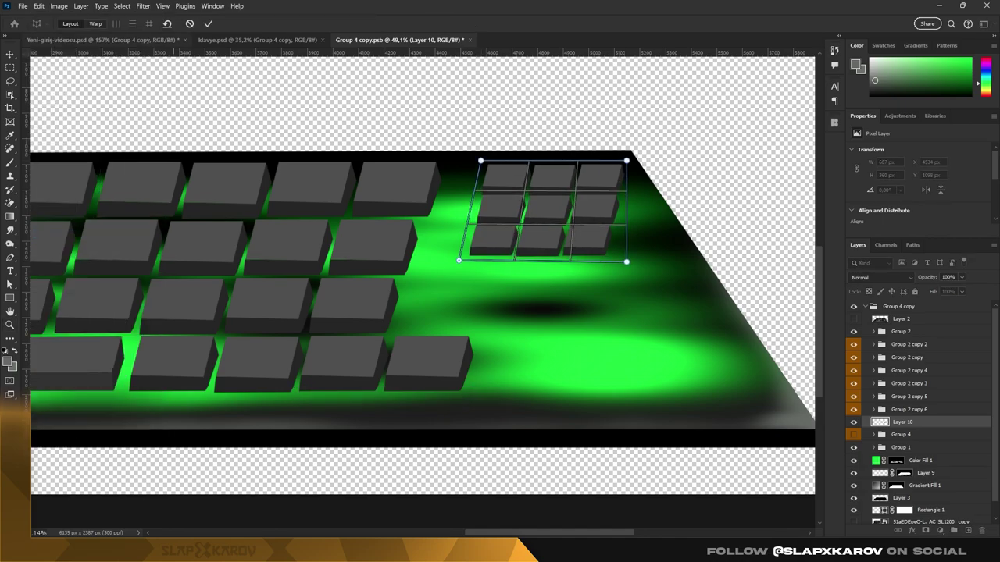
pyautogui.moveTo(626, 262); pyautogui.dragTo(651, 254)
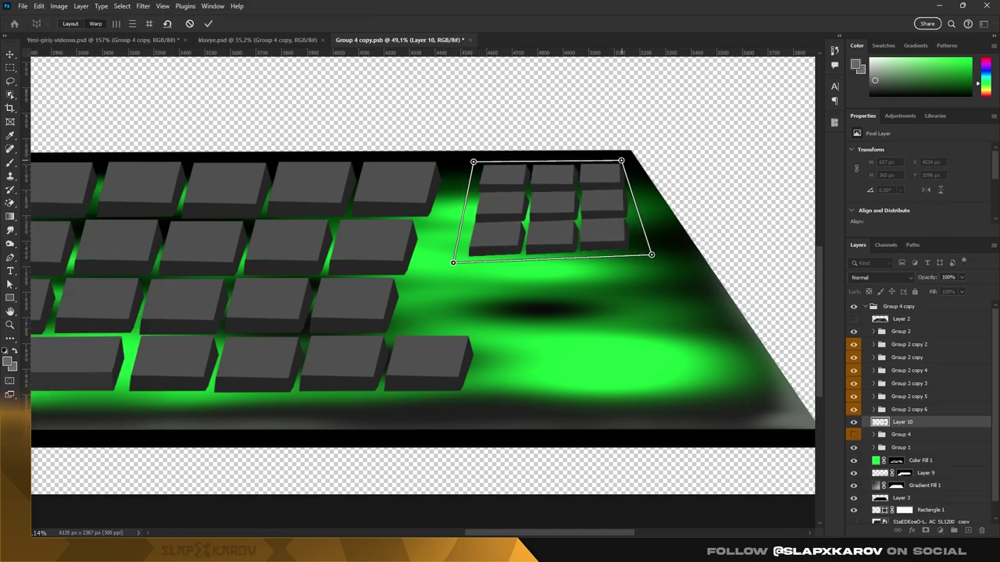
pyautogui.press('Return')
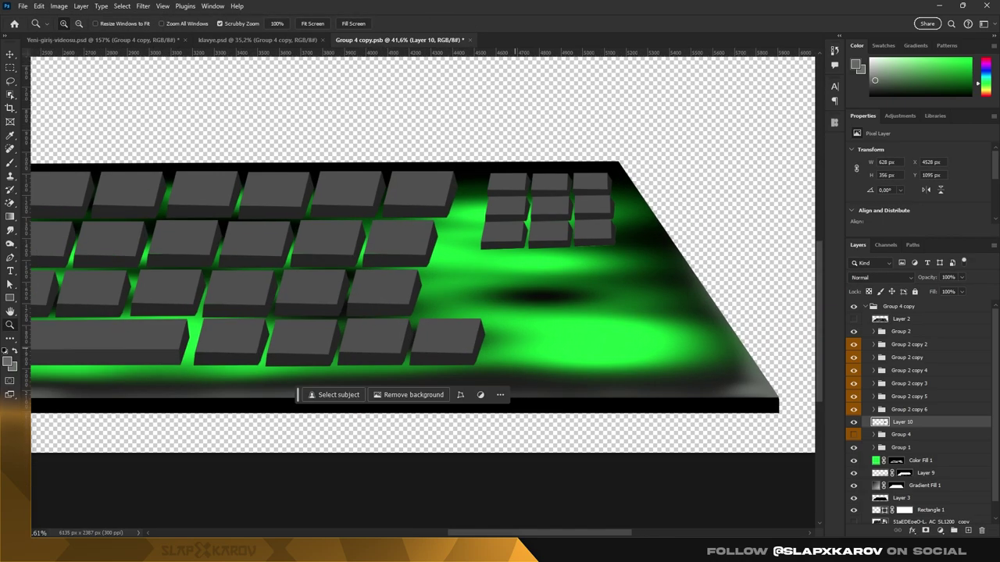
pyautogui.hotkey('ctrl', '0')
pyautogui.hotkey('ctrl', 'Tab')
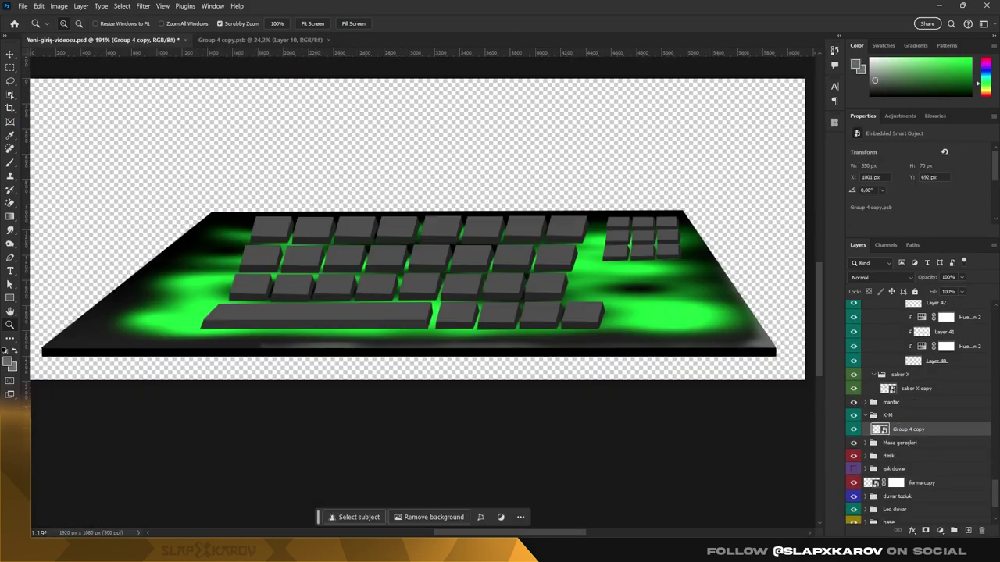
# - Add a Curves adjustment that darkens the keyboard keys
pyautogui.hotkey('ctrl', 'Tab')
pyautogui.press('b')
pyautogui.hotkey('ctrl', '-')
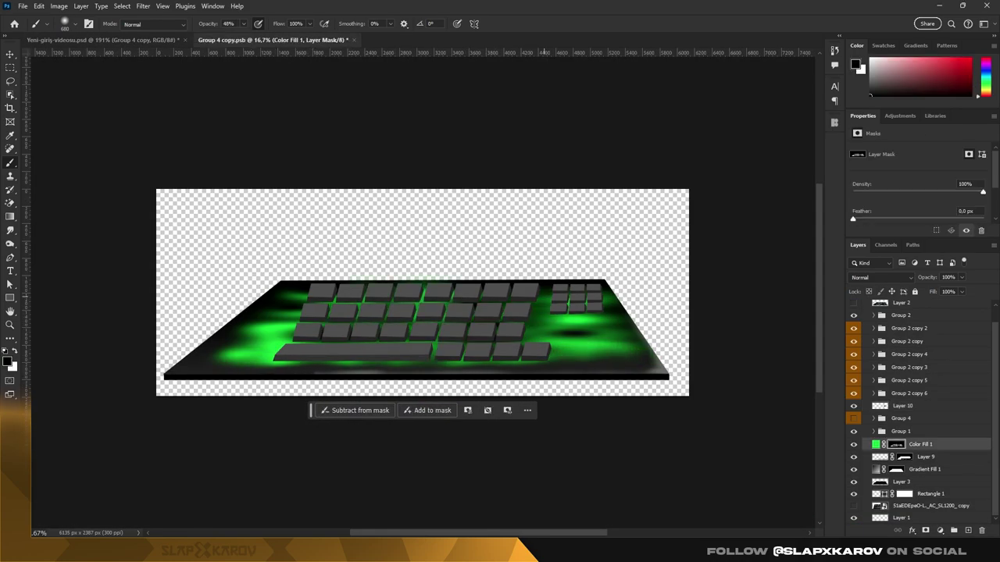
pyautogui.hotkey('ctrl', 'z')
pyautogui.hotkey('ctrl', 'z')
pyautogui.hotkey('ctrl', 'z')
pyautogui.hotkey('ctrl', 'z')
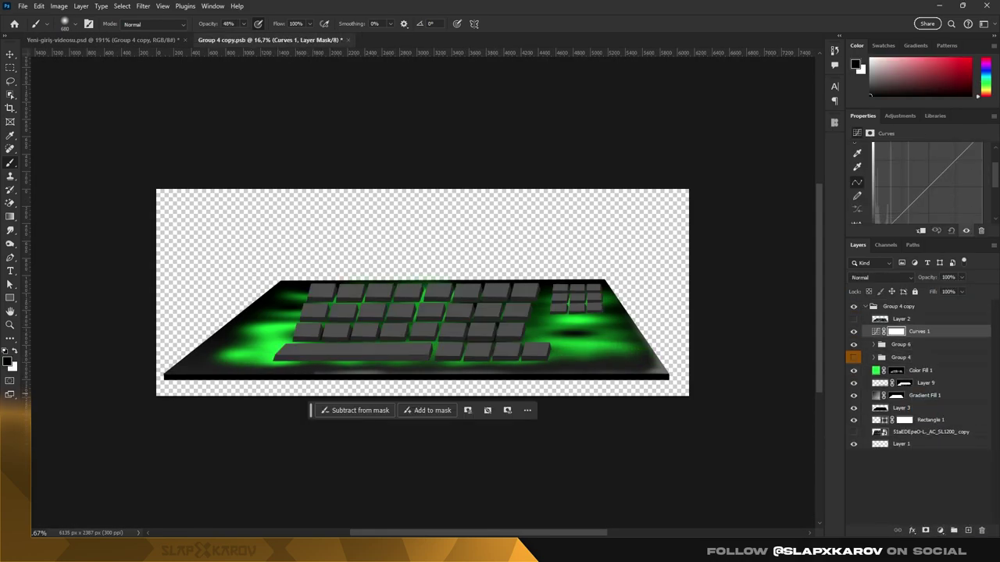
# - Group the key layers and re-angle the numpad with Free Transform
pyautogui.rightClick(930, 331)
pyautogui.click(898, 228)
pyautogui.hotkey('ctrl', 'shift', 'z')
pyautogui.hotkey('ctrl', '+')
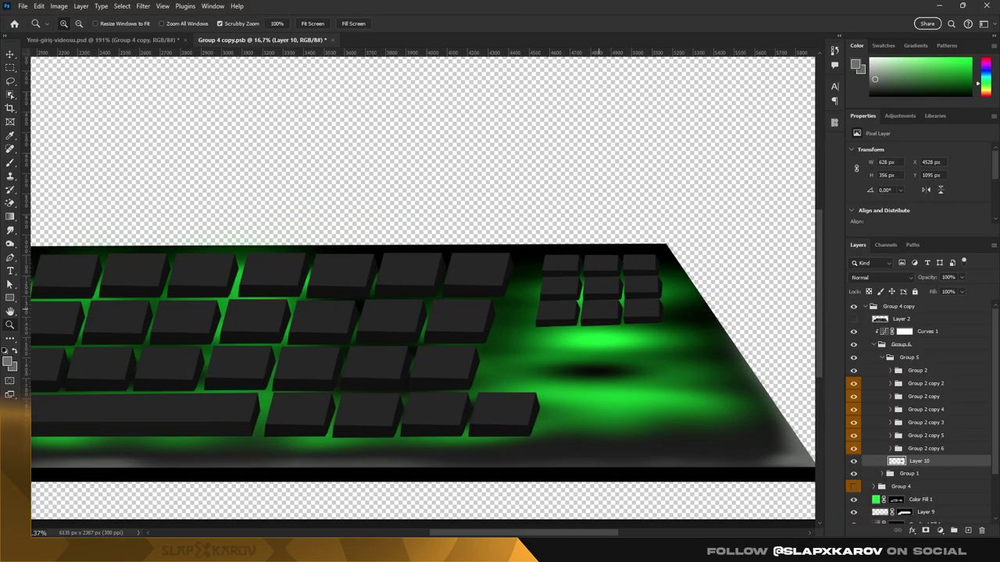
pyautogui.hotkey('ctrl', 't')
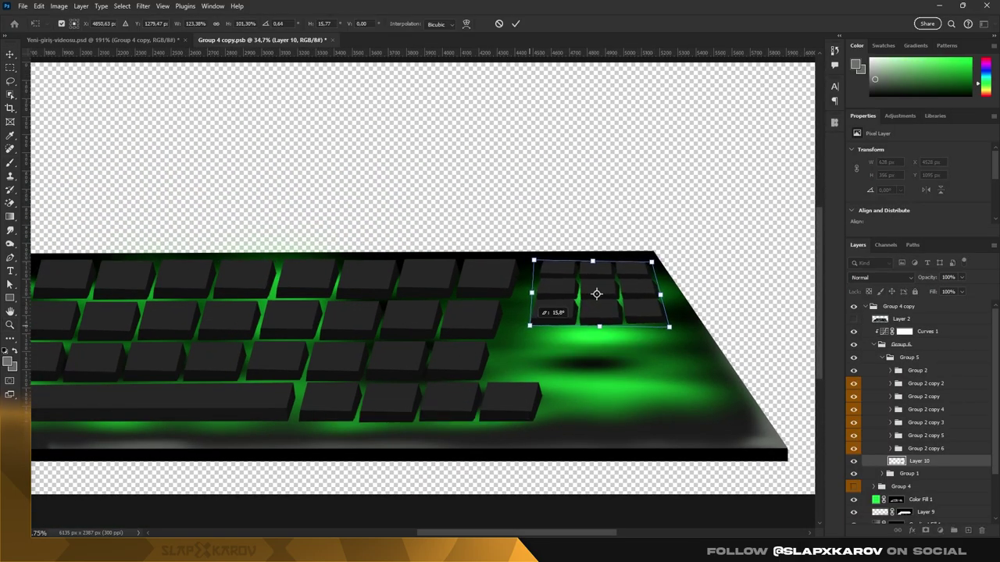
pyautogui.press('Return')
# - Save the keyboard file and bring up the kasa copy.psb case document
pyautogui.hotkey('ctrl', '0')
pyautogui.hotkey('ctrl', 's')
pyautogui.hotkey('ctrl', 'Tab')
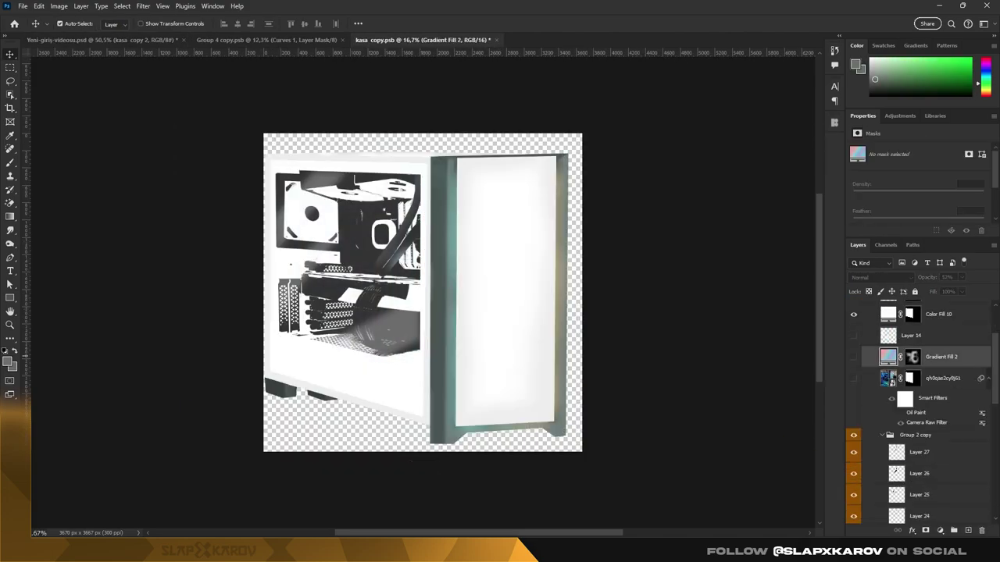
# - Reveal the green overlay on the PC case's inner panel by painting its mask white
pyautogui.hotkey('ctrl', 'shift', 'alt', 'e')
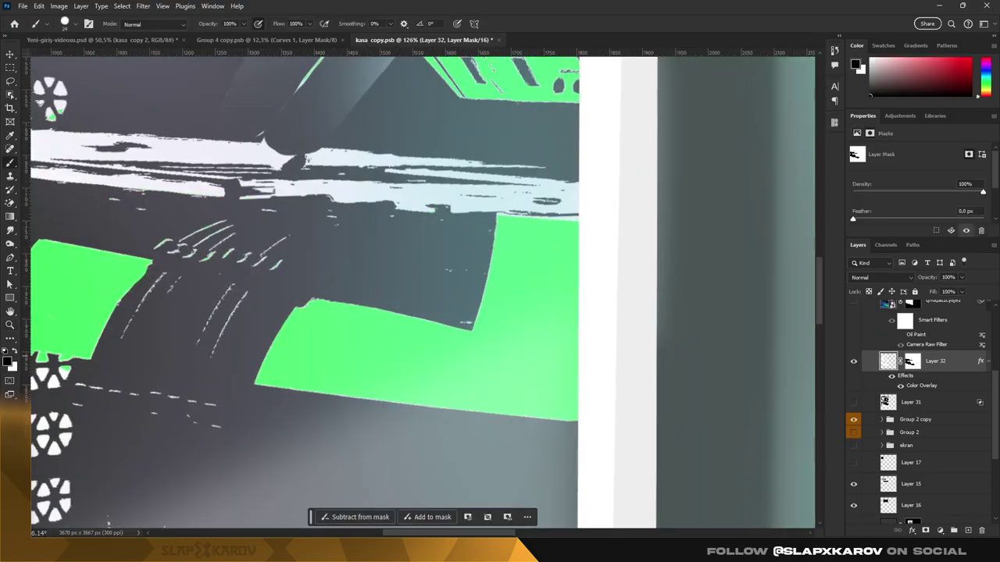
pyautogui.press('x')
pyautogui.moveTo(489, 206); pyautogui.dragTo(556, 206)
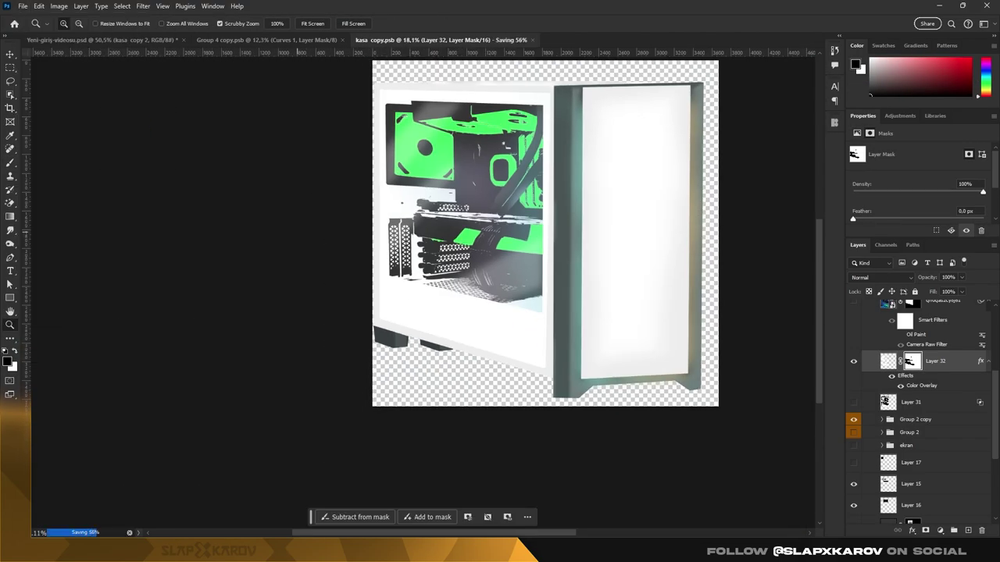
pyautogui.hotkey('ctrl', 'shift', 'Tab')
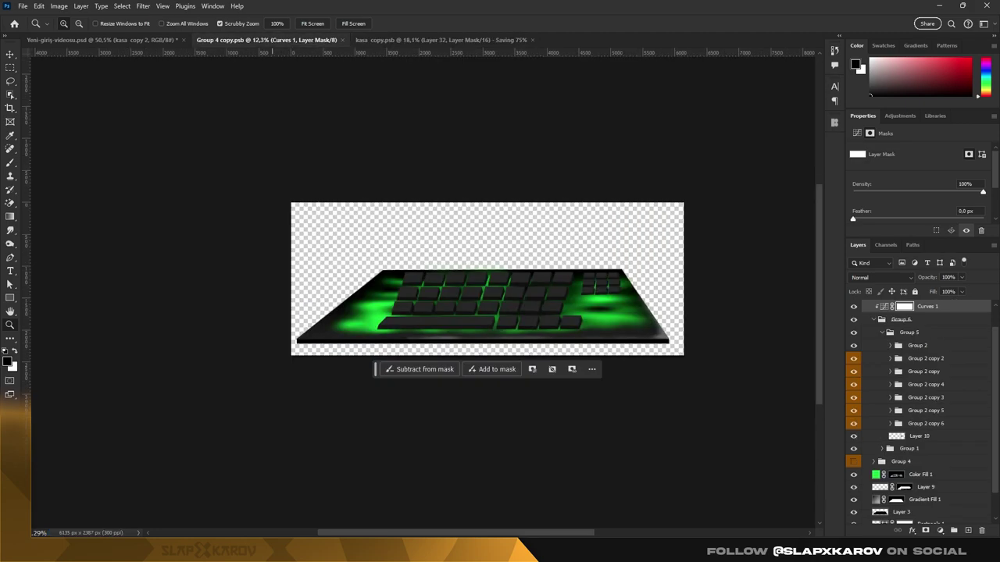
pyautogui.hotkey('ctrl', 'shift', 'Tab')
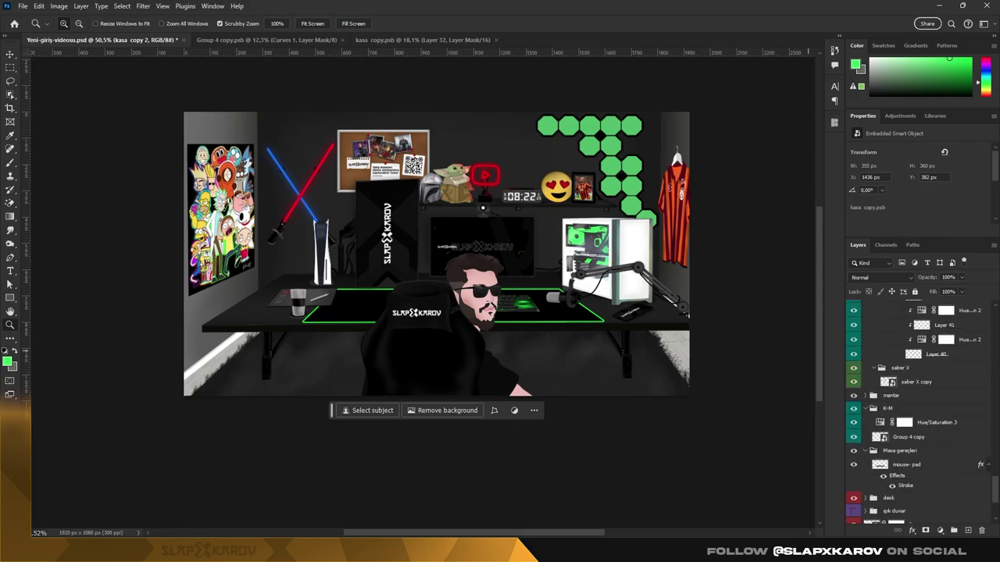
# - Add a Hue/Saturation adjustment atop the room scene, shift its Hue, and start Save a Copy
pyautogui.press('v')
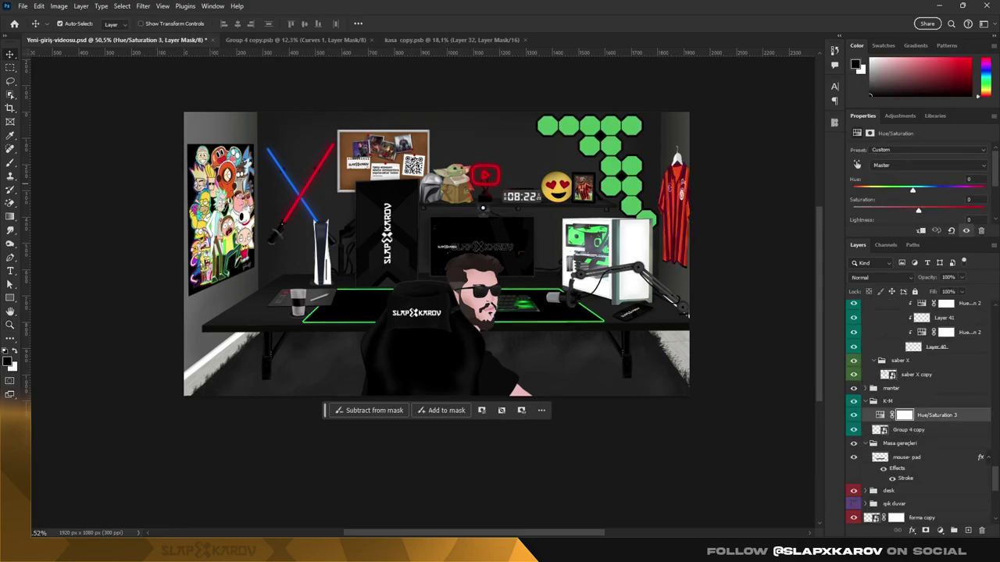
pyautogui.click(857, 164)
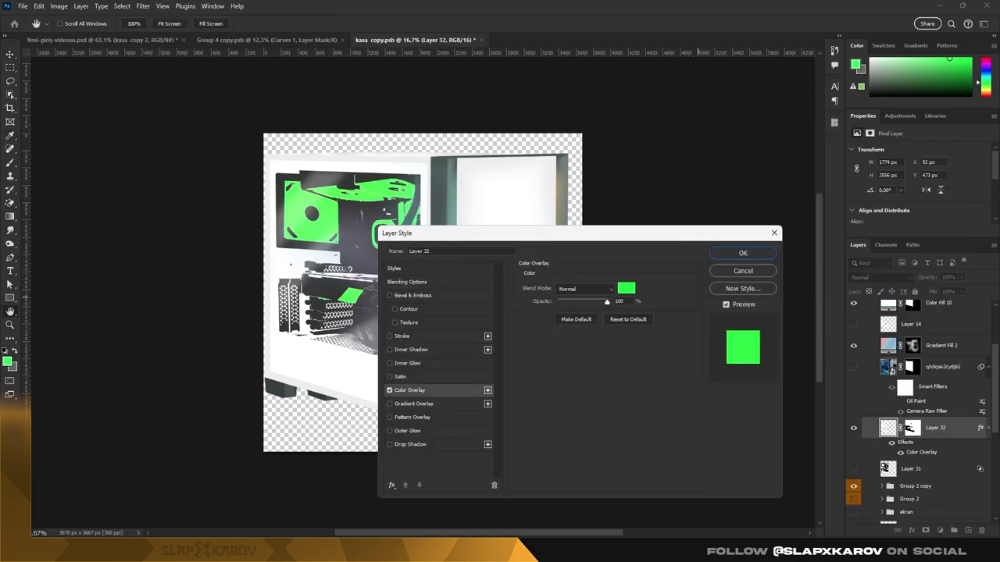
pyautogui.hotkey('ctrl', 's')
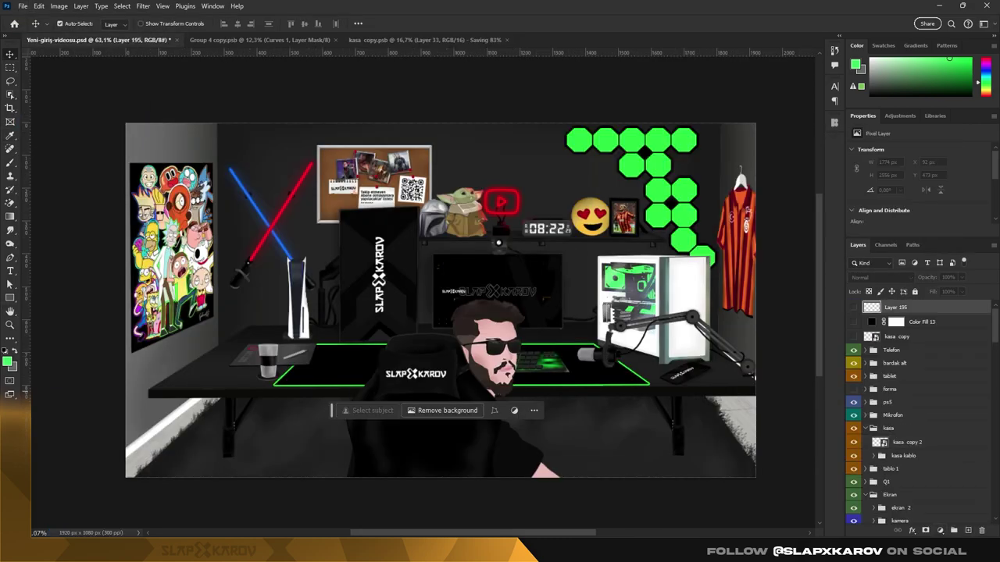
pyautogui.click(940, 531)
pyautogui.click(914, 373)
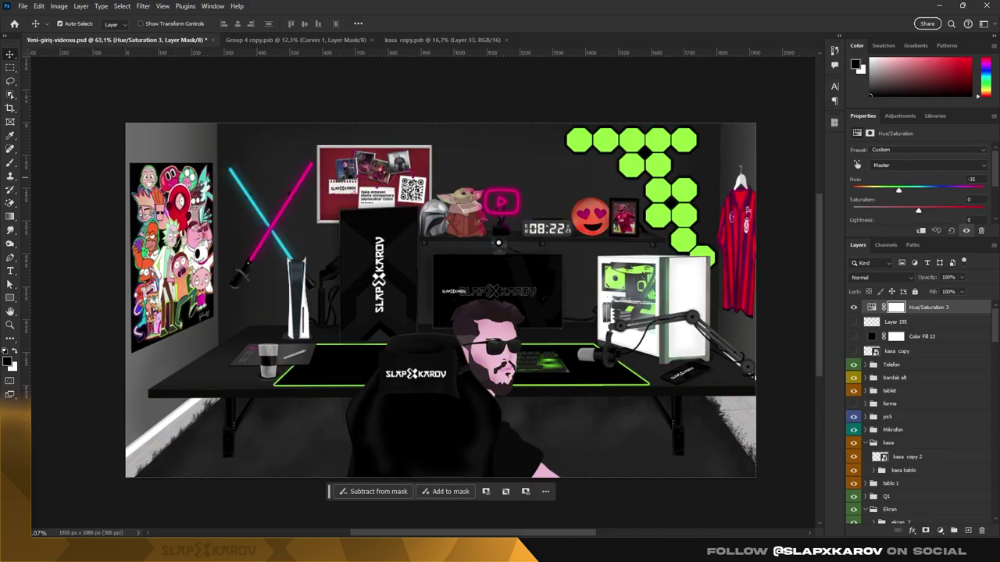
pyautogui.moveTo(917, 190)
pyautogui.mouseDown()
pyautogui.moveTo(853, 190)
pyautogui.moveTo(937, 190)
pyautogui.mouseUp()
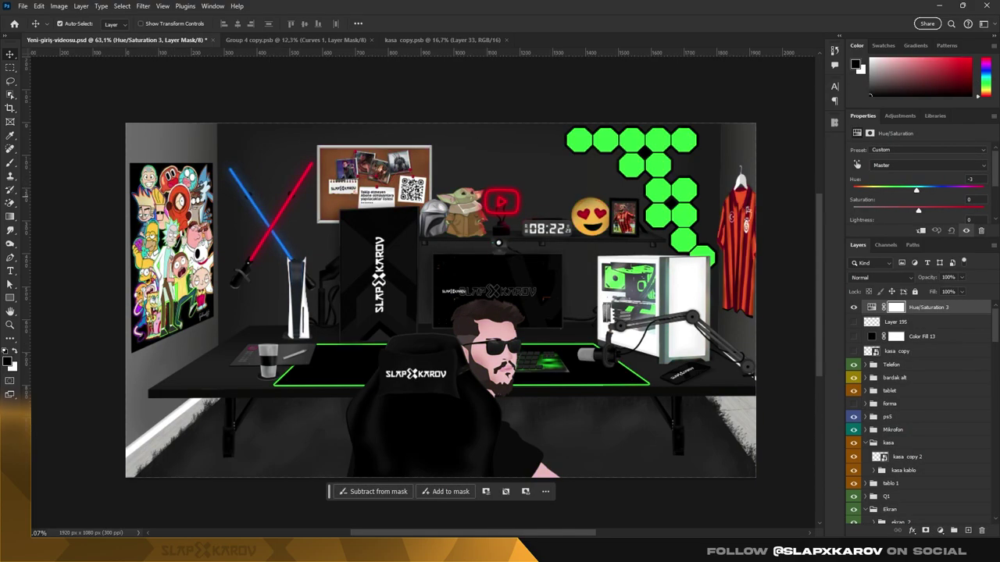
pyautogui.hotkey('ctrl', 's')
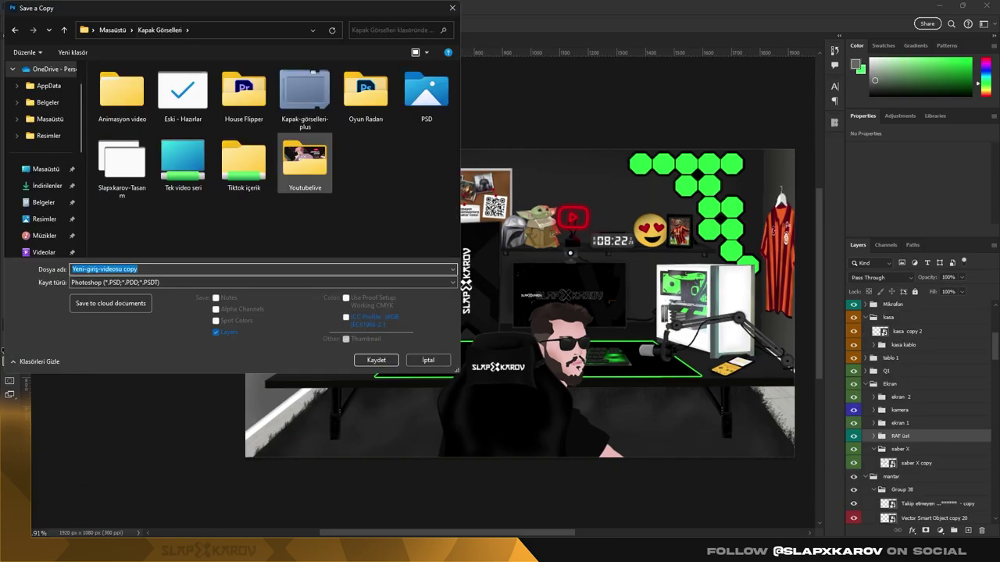
# - Close the case document and ungroup the base and wall layers
pyautogui.hotkey('ctrl', 'w')
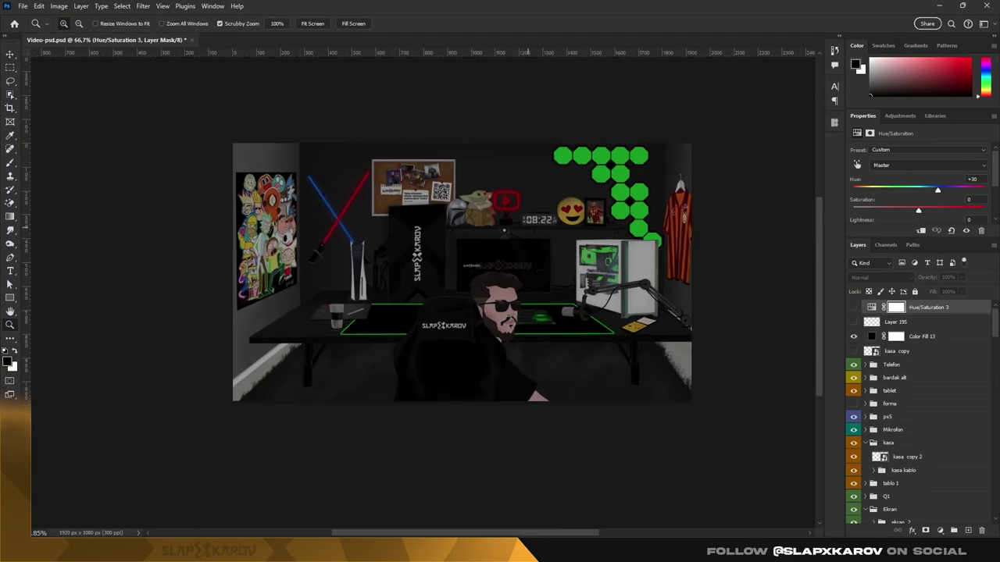
pyautogui.hotkey('alt', '[')
pyautogui.hotkey('alt', '[')
pyautogui.hotkey('alt', '[')
pyautogui.hotkey('alt', '[')
pyautogui.hotkey('alt', '[')
pyautogui.hotkey('alt', '[')
pyautogui.hotkey('alt', '[')
pyautogui.hotkey('alt', '[')
pyautogui.hotkey('alt', '[')
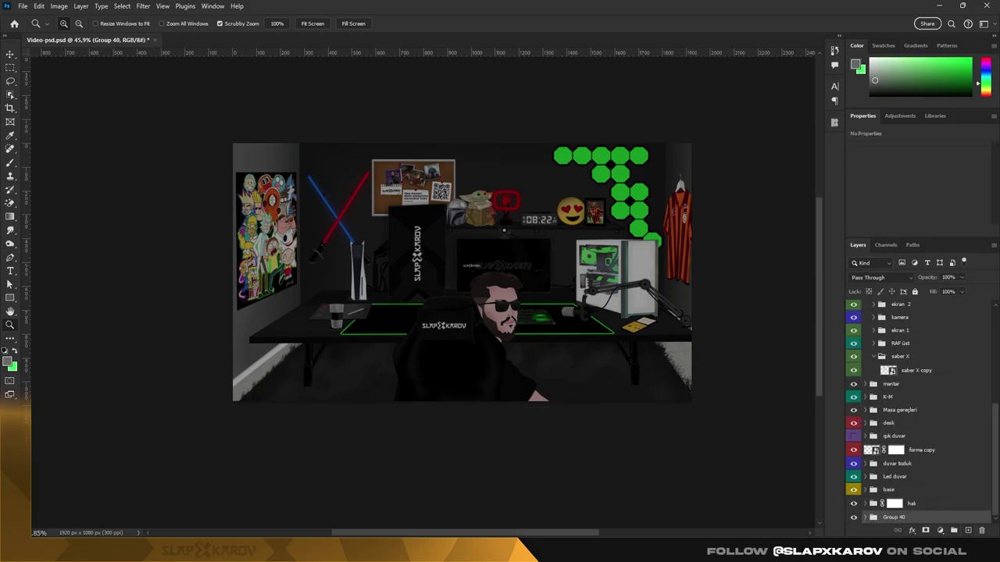
pyautogui.hotkey('ctrl', 'shift', 'g')
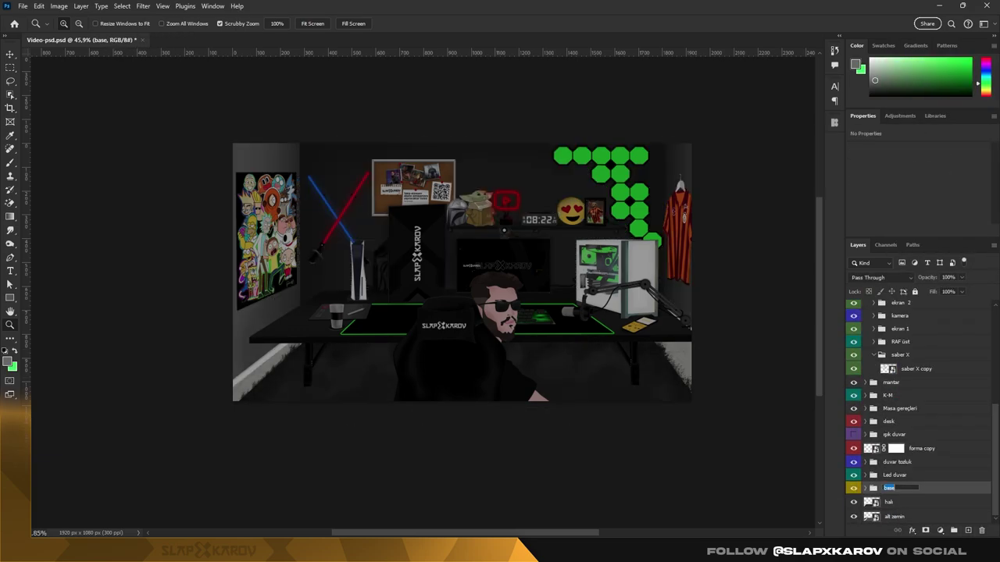
pyautogui.rightClick(889, 487)
pyautogui.click(922, 344)
# - Convert the wall layers, the desk, and the keyboard-and-mouse group into smart objects
pyautogui.rightClick(897, 462)
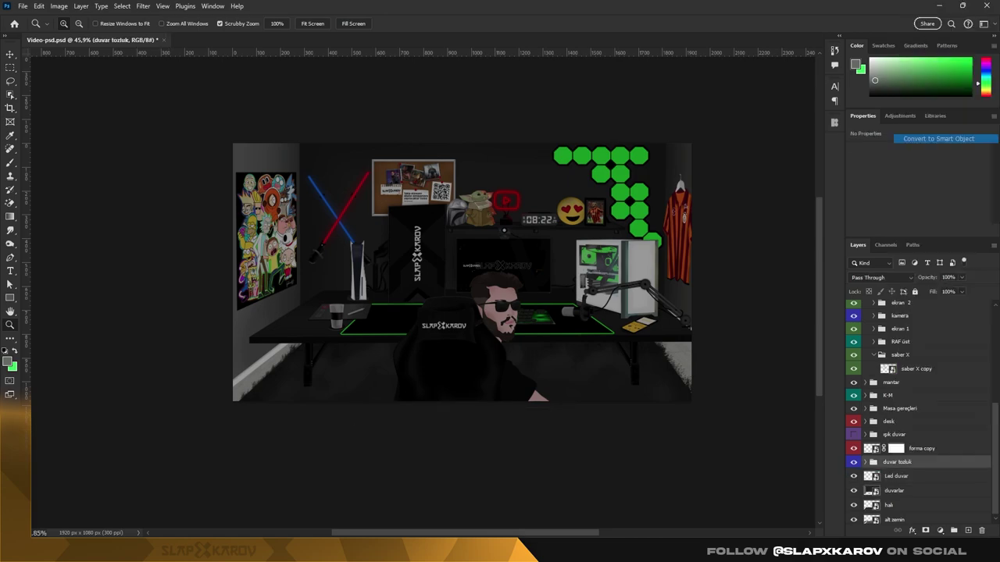
pyautogui.rightClick(895, 435)
pyautogui.click(859, 163)
pyautogui.click(900, 408)
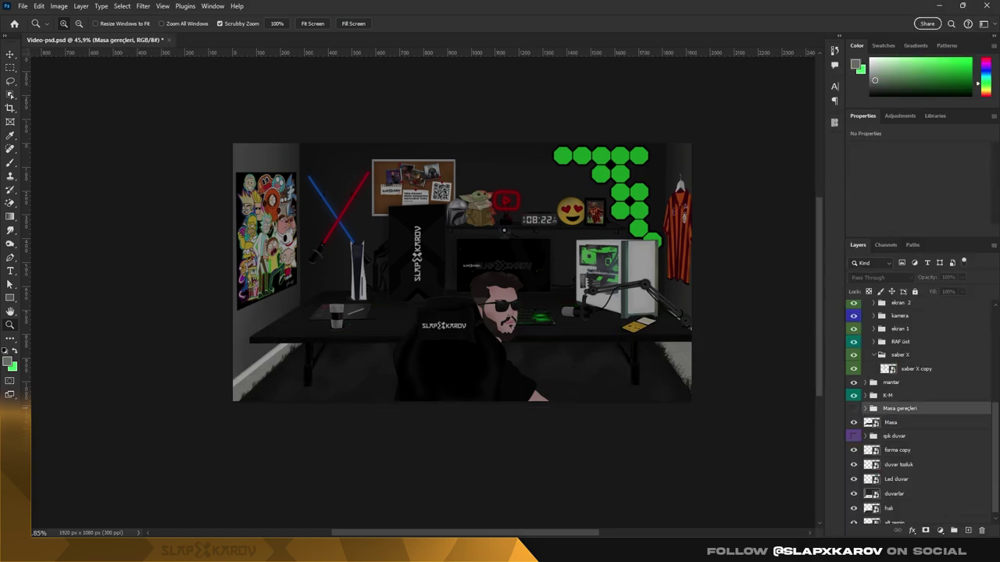
pyautogui.write('Klavye')
pyautogui.rightClick(899, 396)
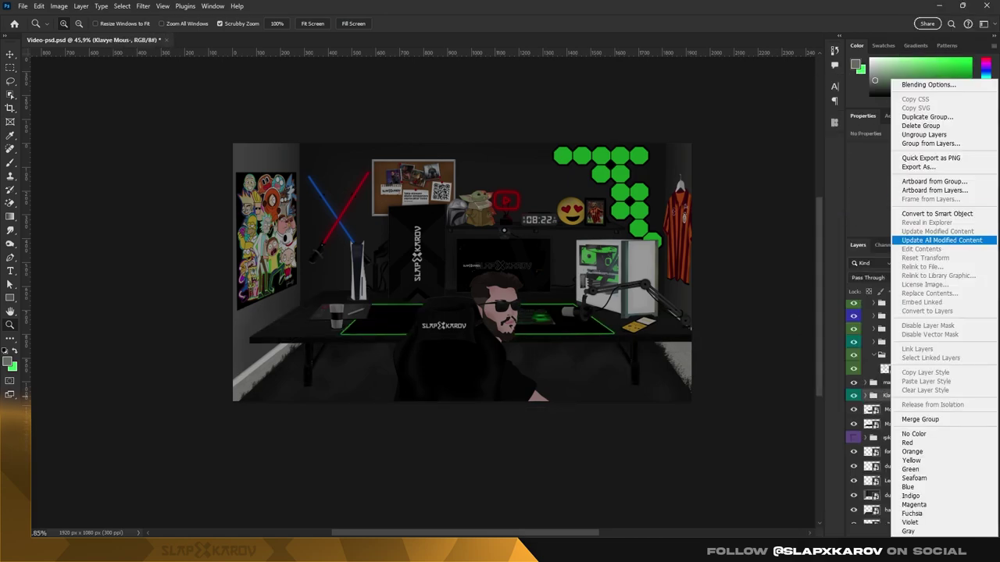
pyautogui.click(879, 242)
# - Move RAF üst and saber X out of the Ekran group
pyautogui.keyDown('shift'); pyautogui.click(900, 341); pyautogui.keyUp('shift')
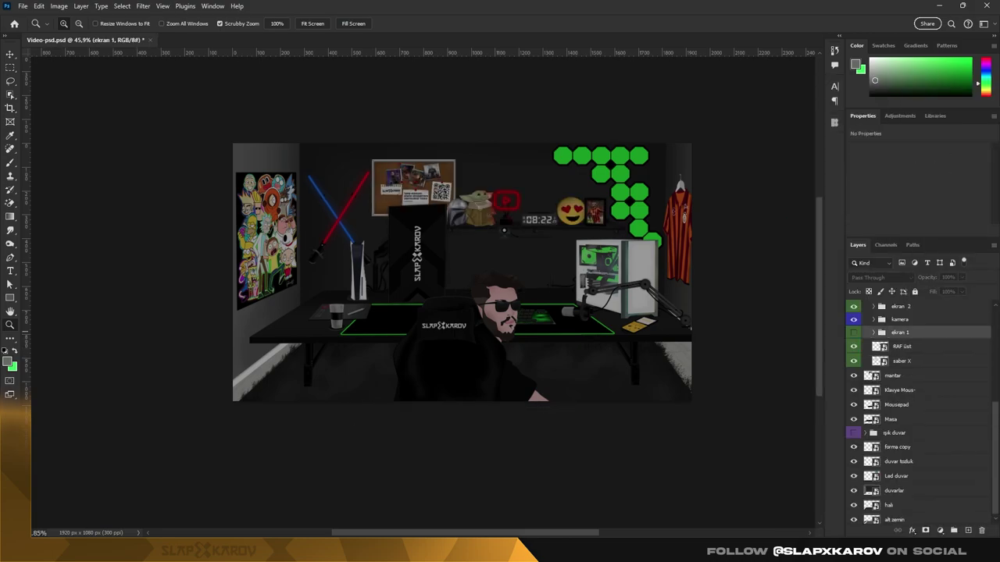
pyautogui.scroll(2, 914, 391)
pyautogui.moveTo(898, 418); pyautogui.dragTo(899, 404)
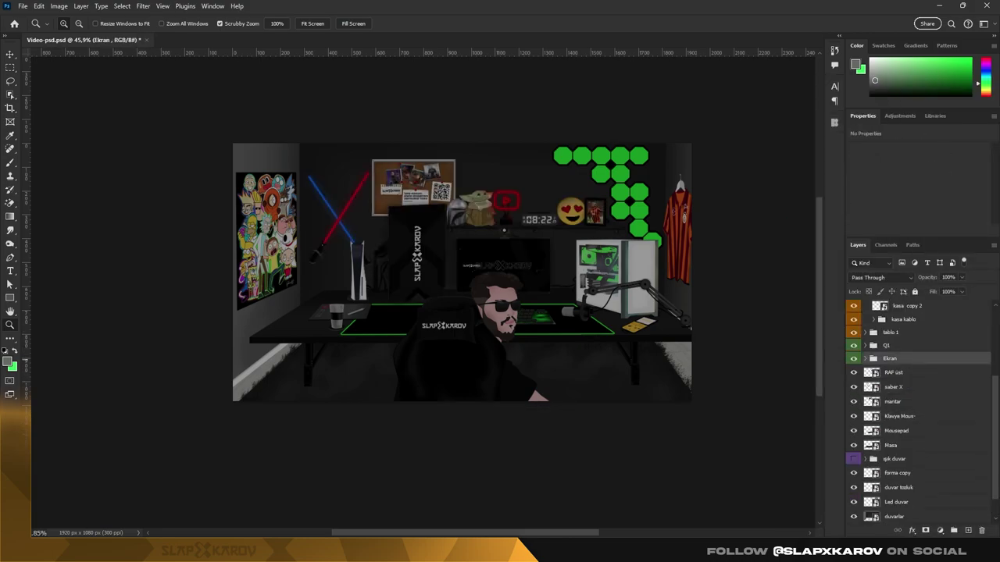
# - Delete Layer 23 and Rectangle 578 from Q1 and collapse the group
pyautogui.click(873, 345)
pyautogui.click(902, 360)
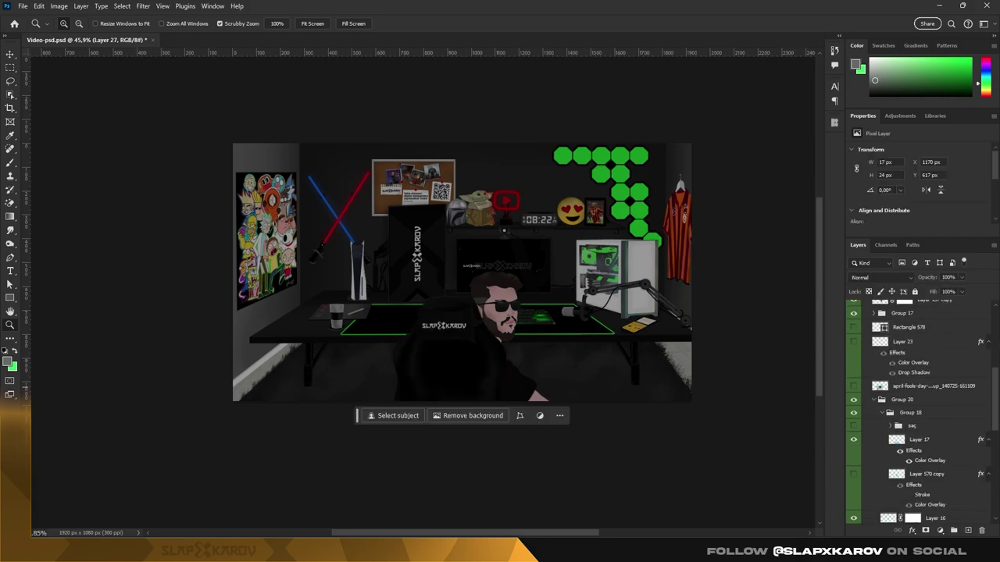
pyautogui.press('Delete')
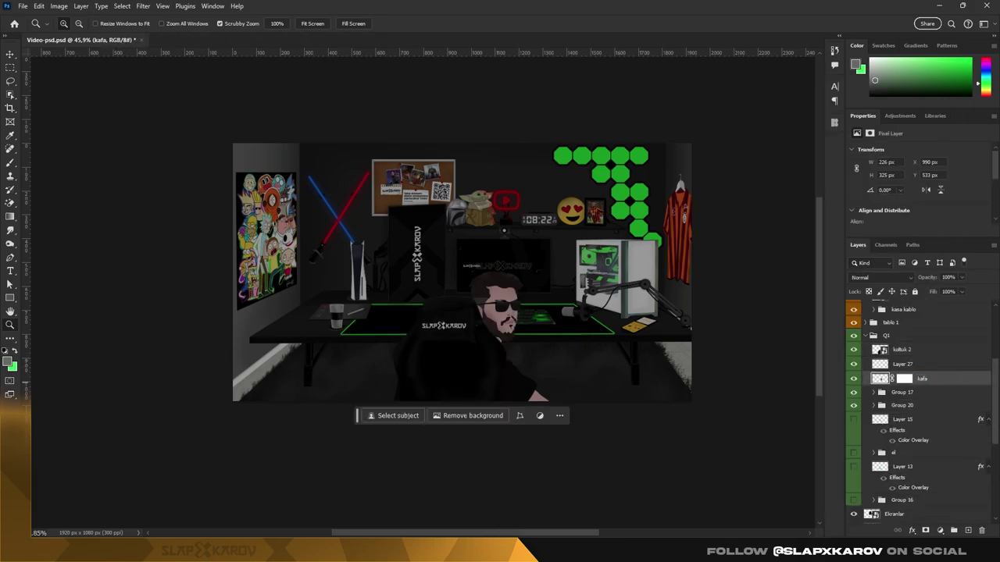
pyautogui.rightClick(898, 378)
pyautogui.click(922, 190)
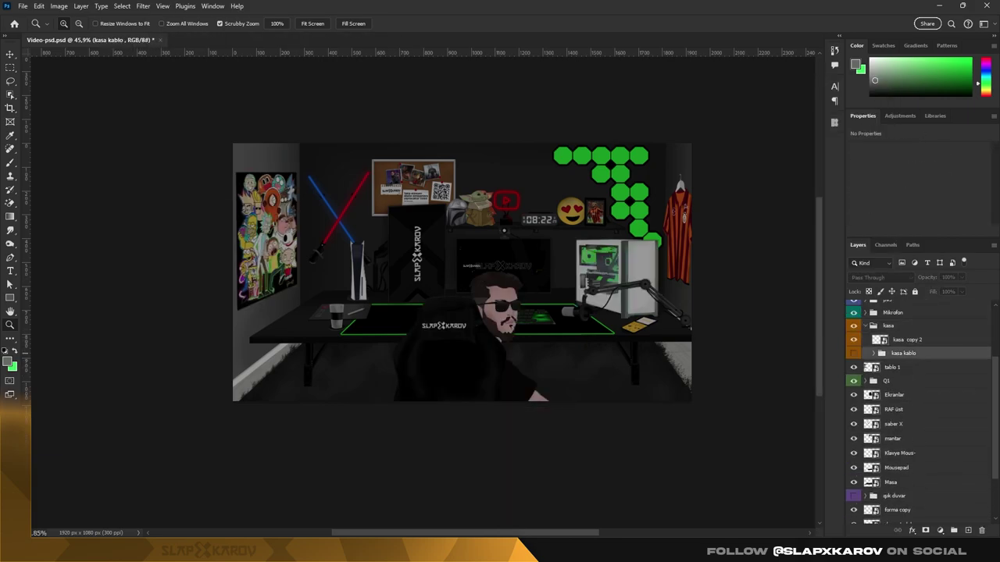
pyautogui.click(893, 356)
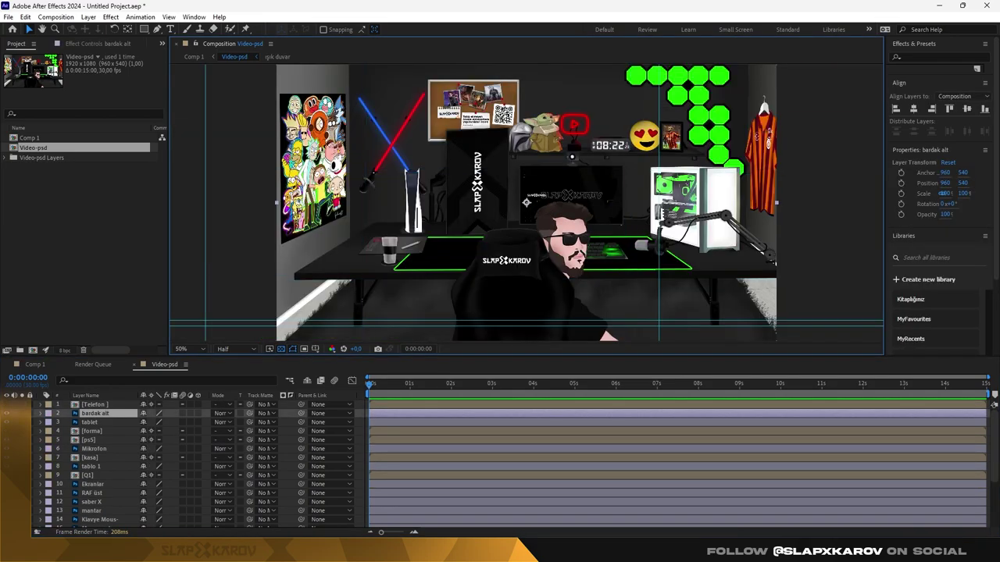
# - Remove the 4-Color Gradient from Led duvar, then select the duvarlar layer
pyautogui.scroll(-2, 625, 237)
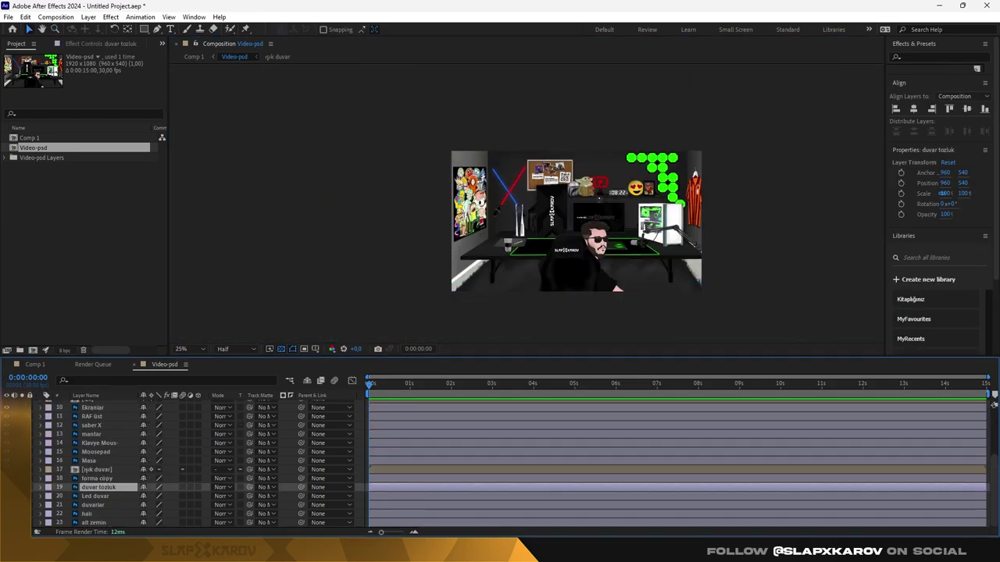
pyautogui.click(94, 496)
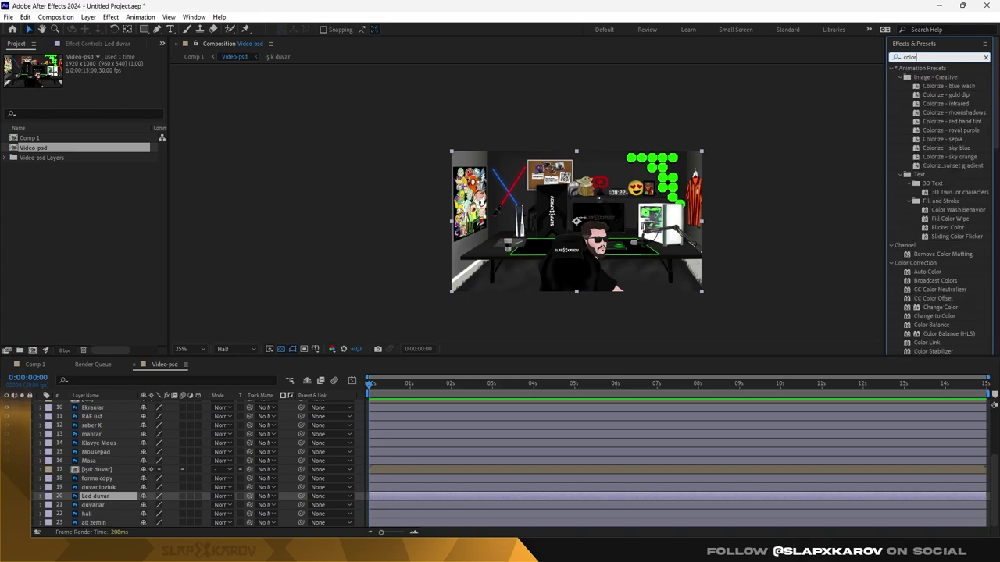
pyautogui.press('Delete')
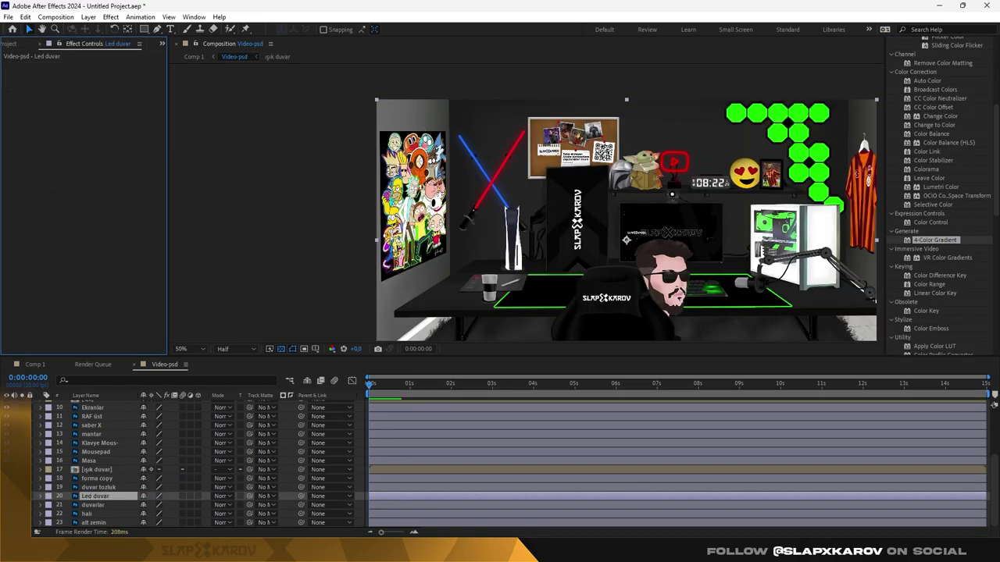
pyautogui.click(92, 505)
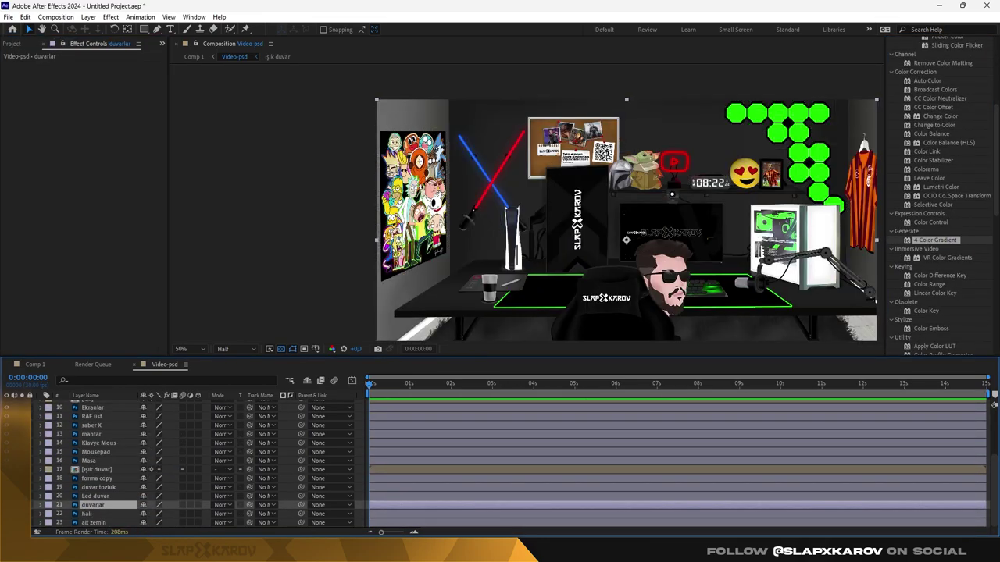
pyautogui.rightClick(100, 450)
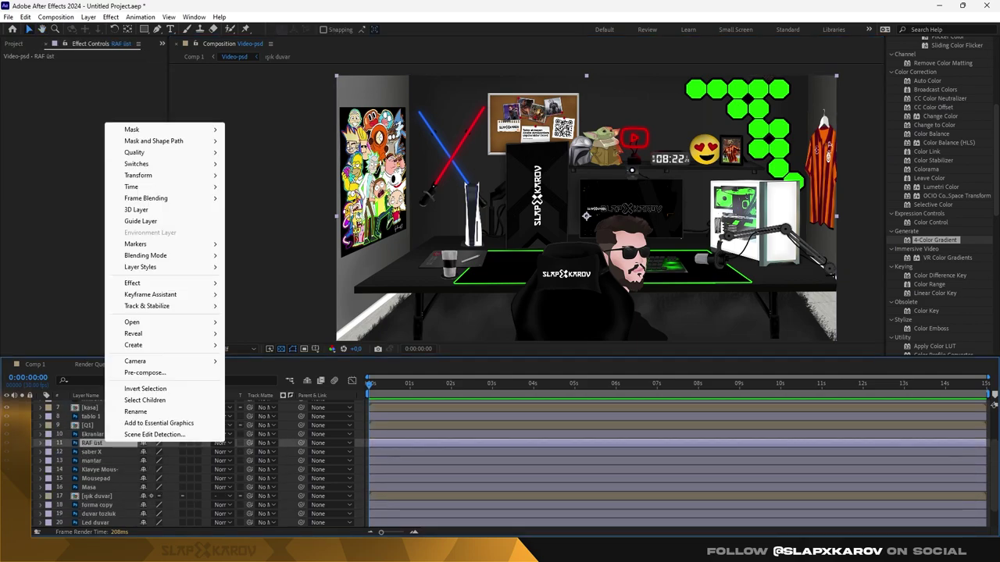
# - Create a Black Solid with the Saber effect below Ekranlar, using the Neon preset
pyautogui.hotkey('ctrl', 'y')
pyautogui.press('Return')
pyautogui.doubleClick(920, 74)
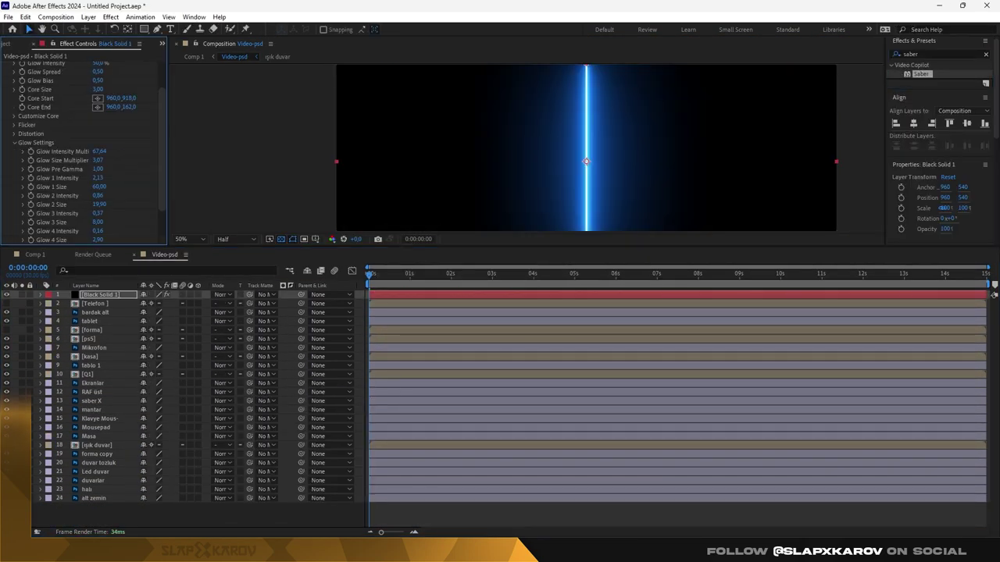
pyautogui.moveTo(100, 294); pyautogui.dragTo(100, 382)
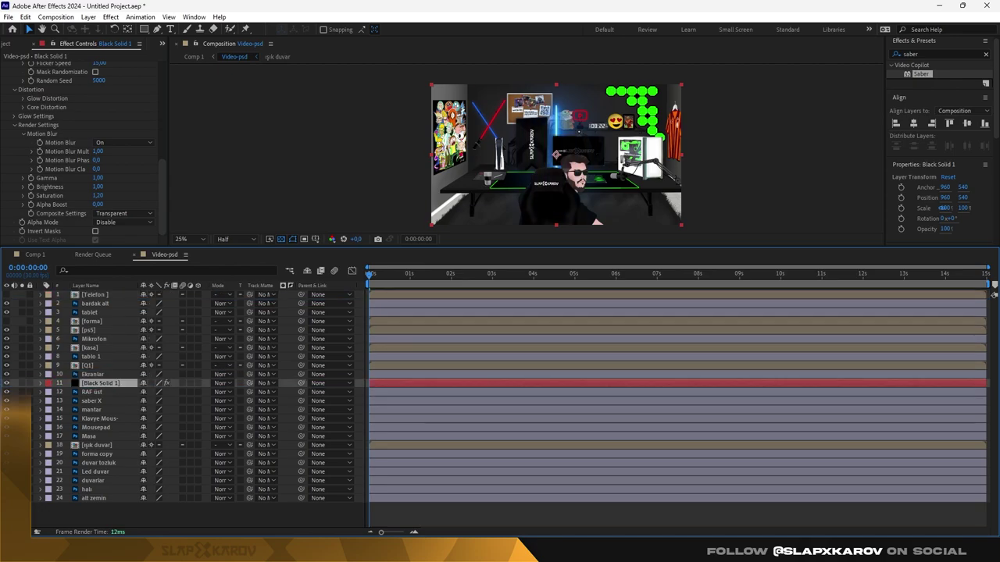
pyautogui.click(27, 65)
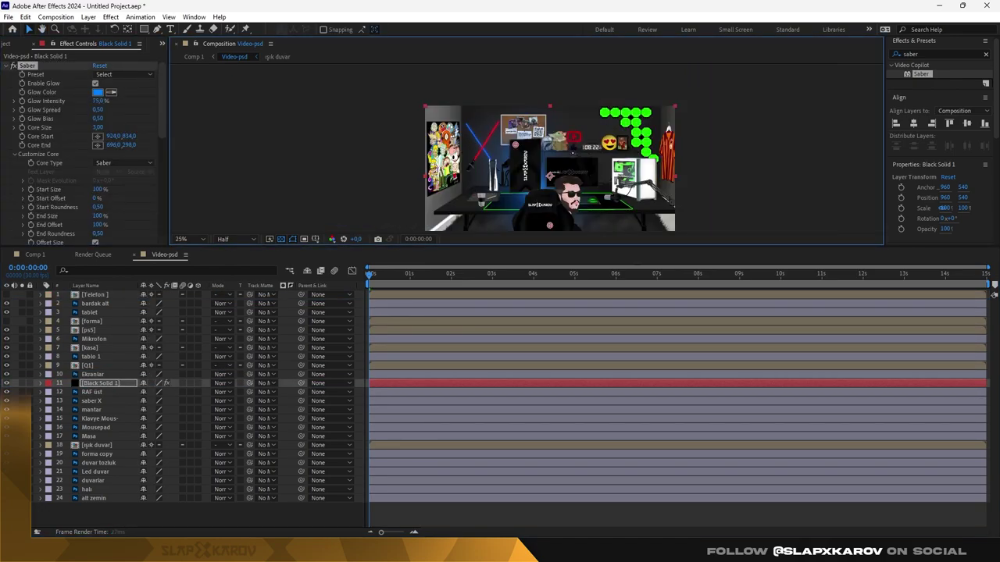
pyautogui.click(125, 74)
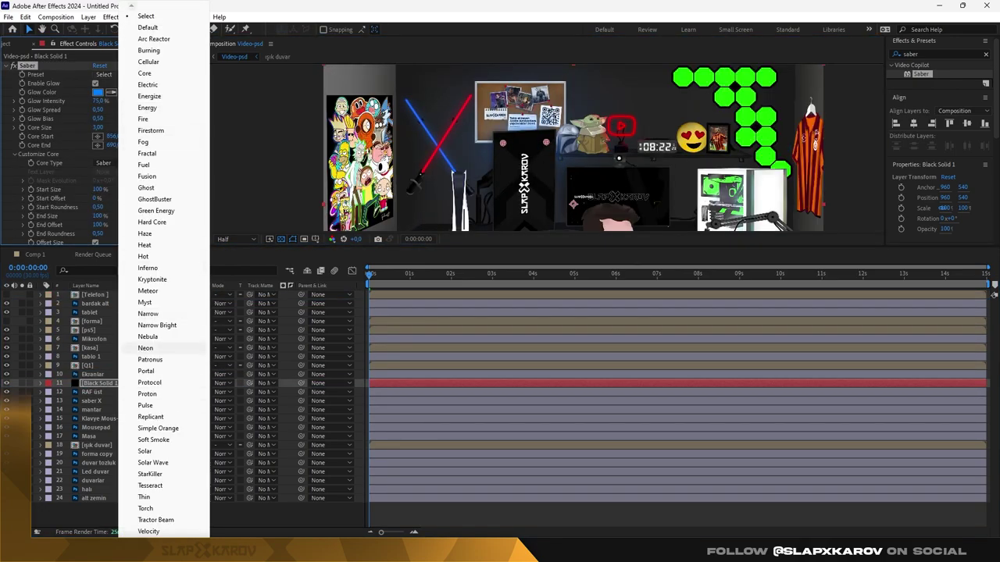
pyautogui.click(146, 348)
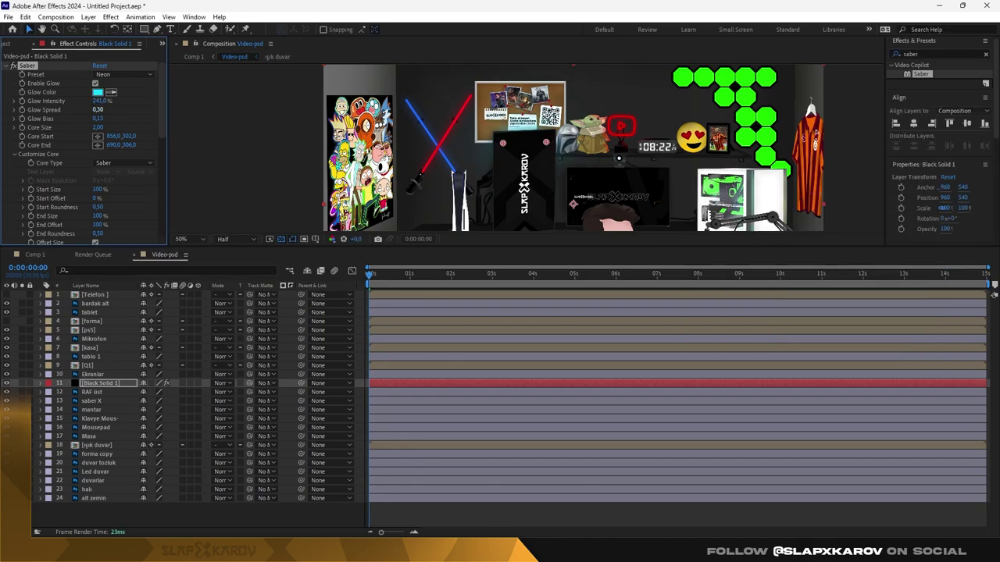
# - Make the saber glow blue, adjust its start offset, and preview the result
pyautogui.click(222, 239)
pyautogui.click(225, 248)
pyautogui.click(97, 92)
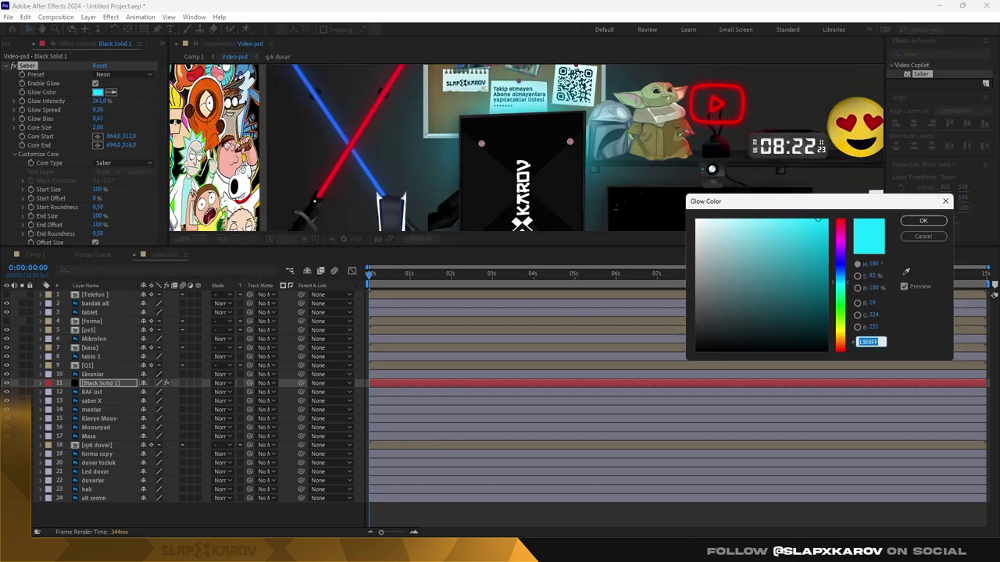
pyautogui.click(843, 242)
pyautogui.click(906, 234)
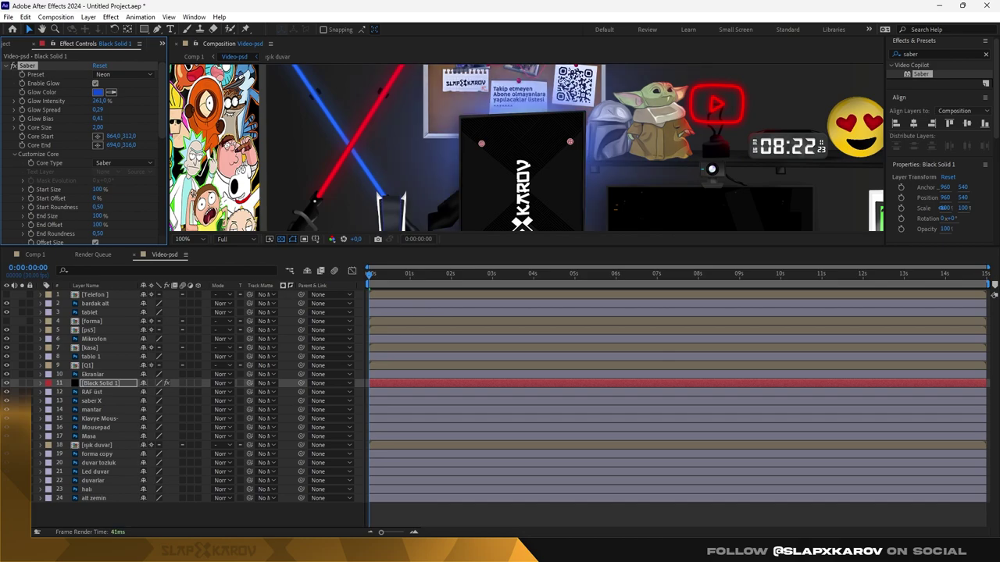
pyautogui.moveTo(98, 198); pyautogui.dragTo(125, 198)
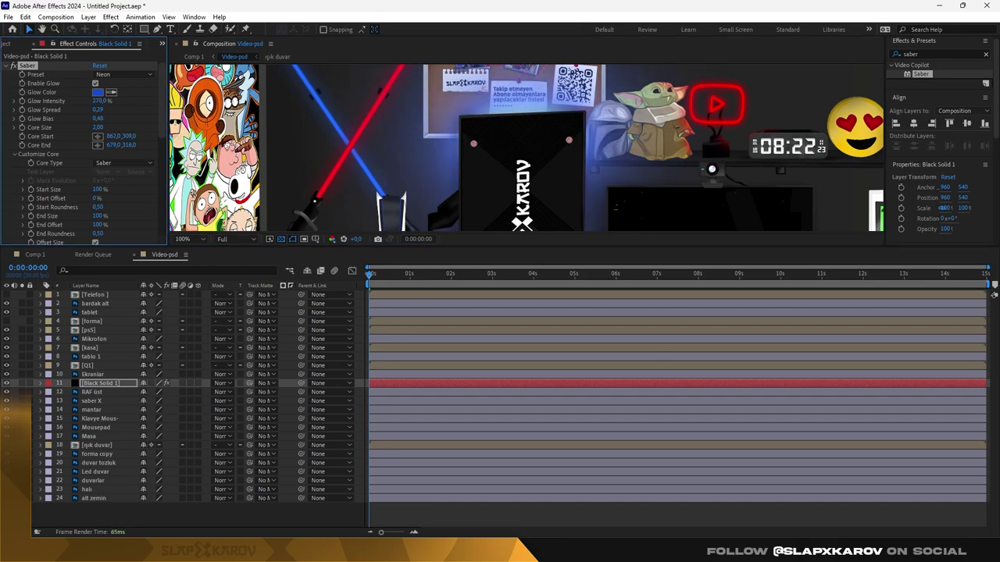
pyautogui.press(',')
pyautogui.press(',')
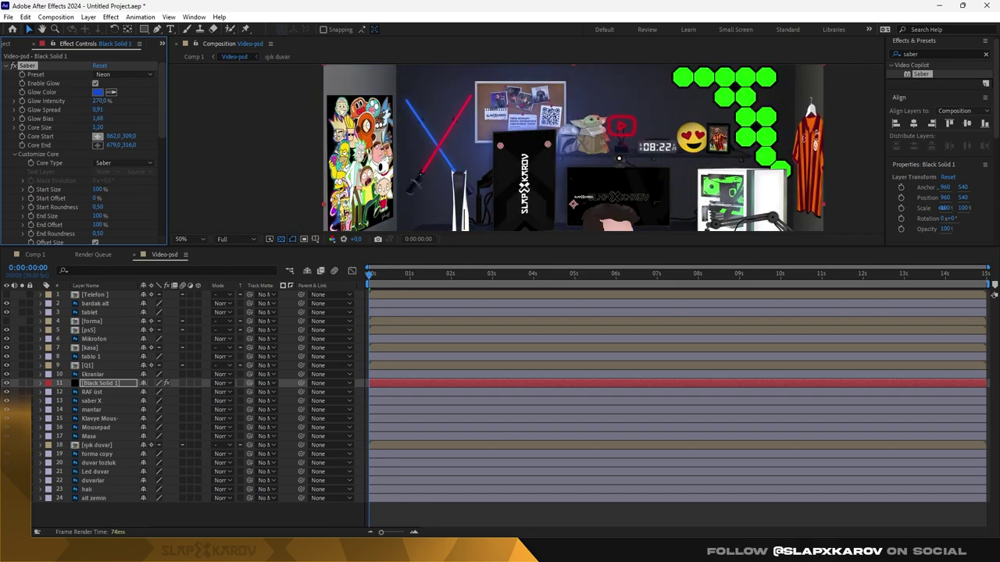
pyautogui.press('space')
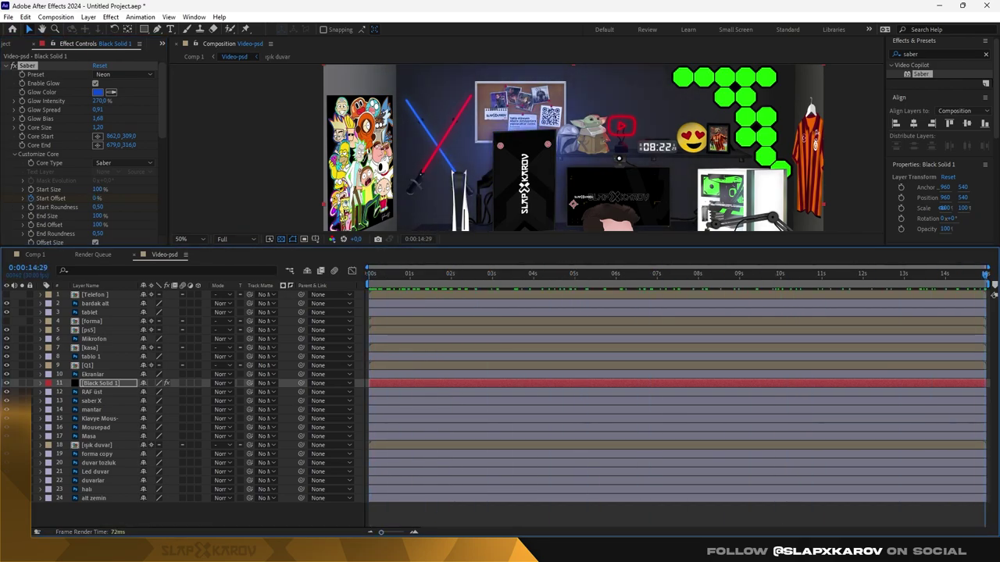
# - Duplicate the saber glow, stretch its core across the wall, and animate its offsets at 3, 9 and 11 seconds
pyautogui.hotkey('ctrl', 'd')
pyautogui.moveTo(482, 184); pyautogui.dragTo(658, 182)
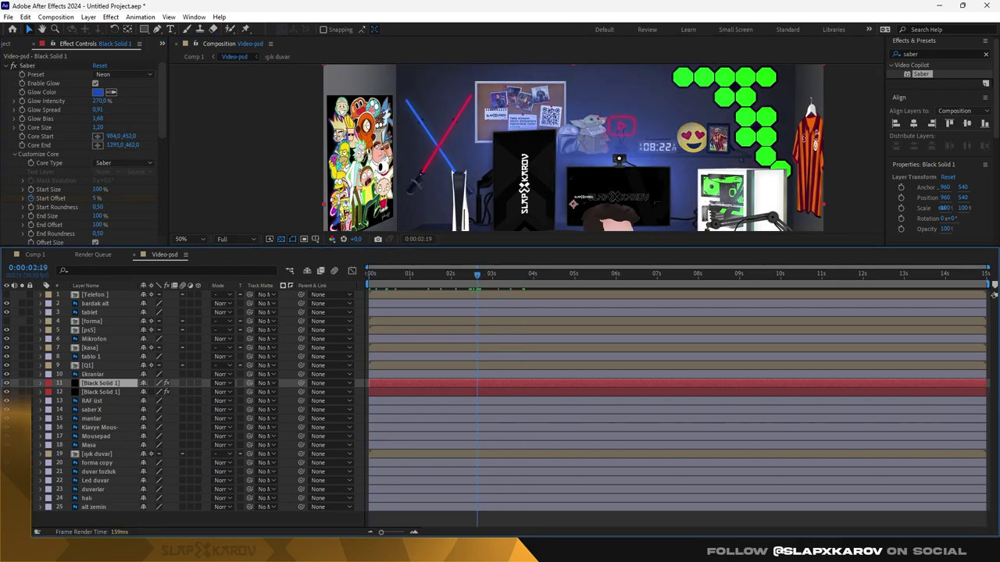
pyautogui.moveTo(579, 181); pyautogui.dragTo(575, 184)
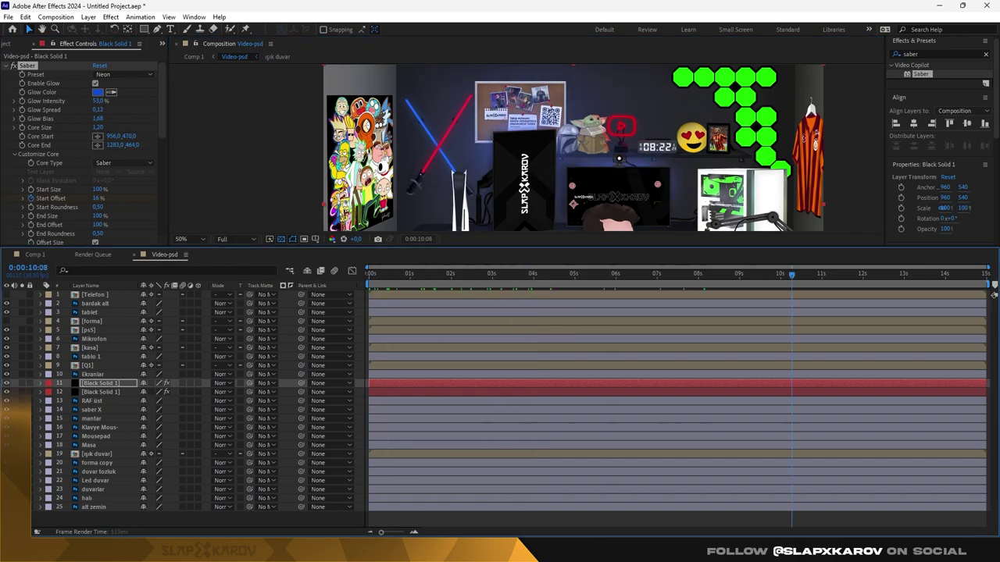
pyautogui.click(739, 274)
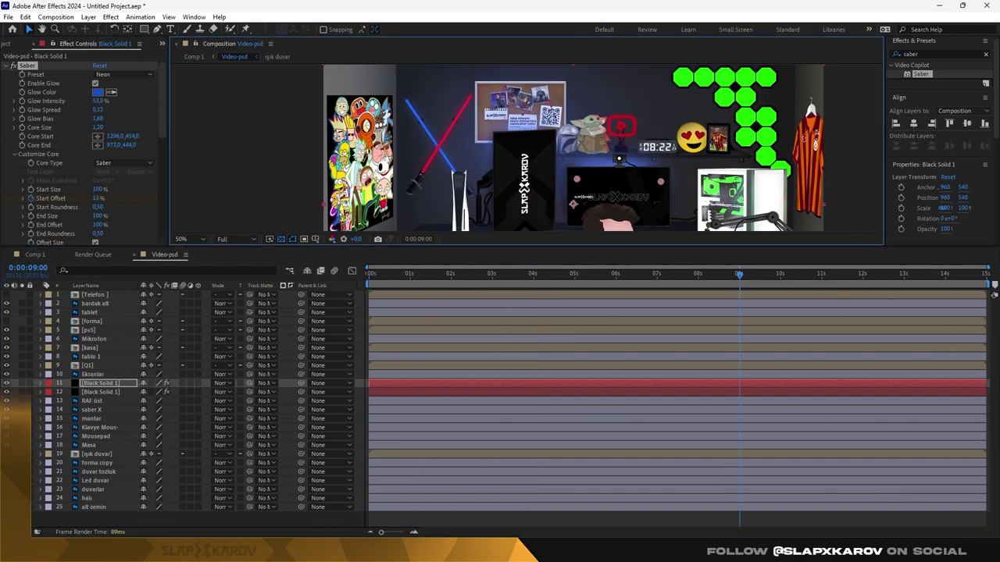
pyautogui.click(483, 274)
pyautogui.click(821, 274)
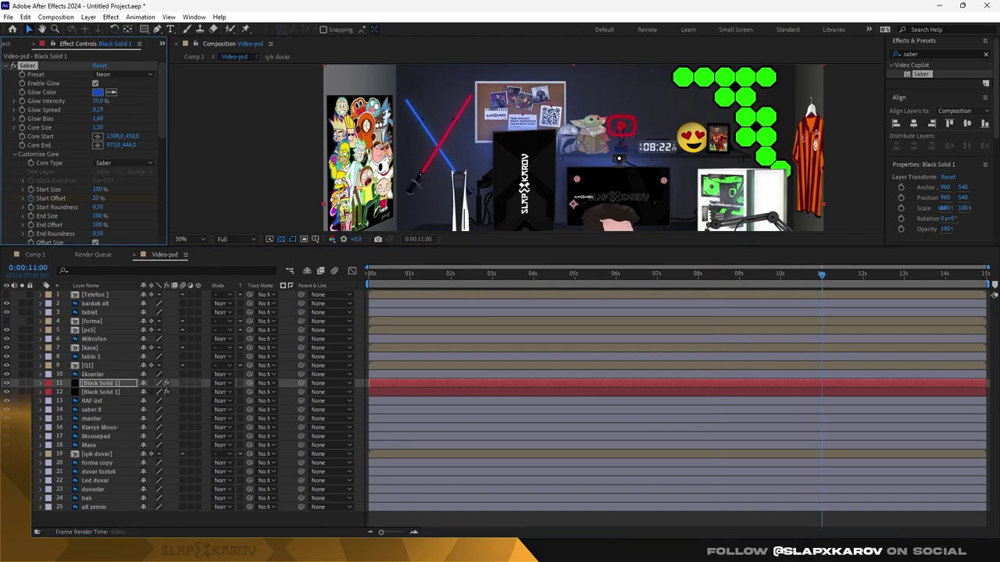
pyautogui.press('Home')
pyautogui.press('space')
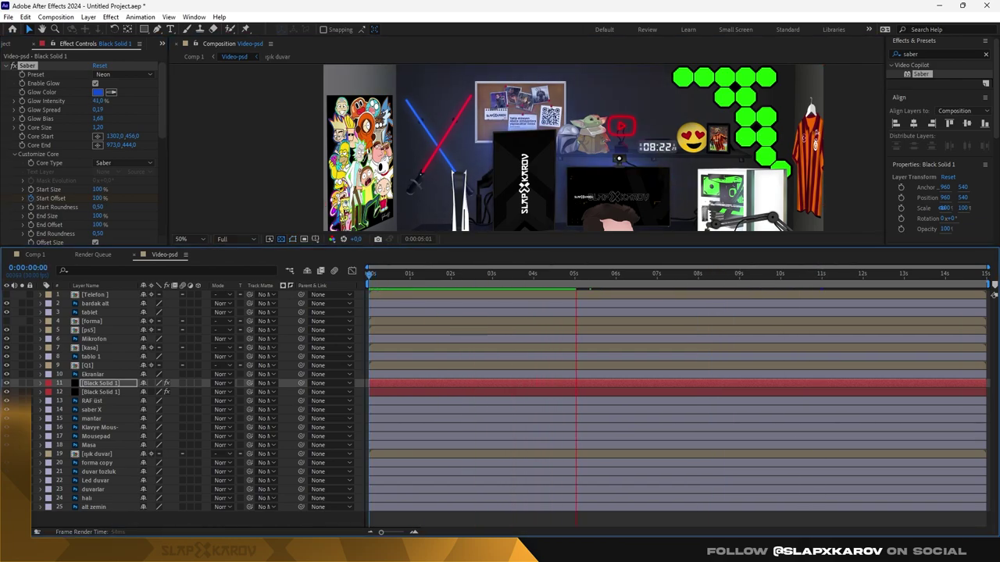
pyautogui.press('space')
# - Add another glow copy below Led duvar and preview it animating
pyautogui.press(',')
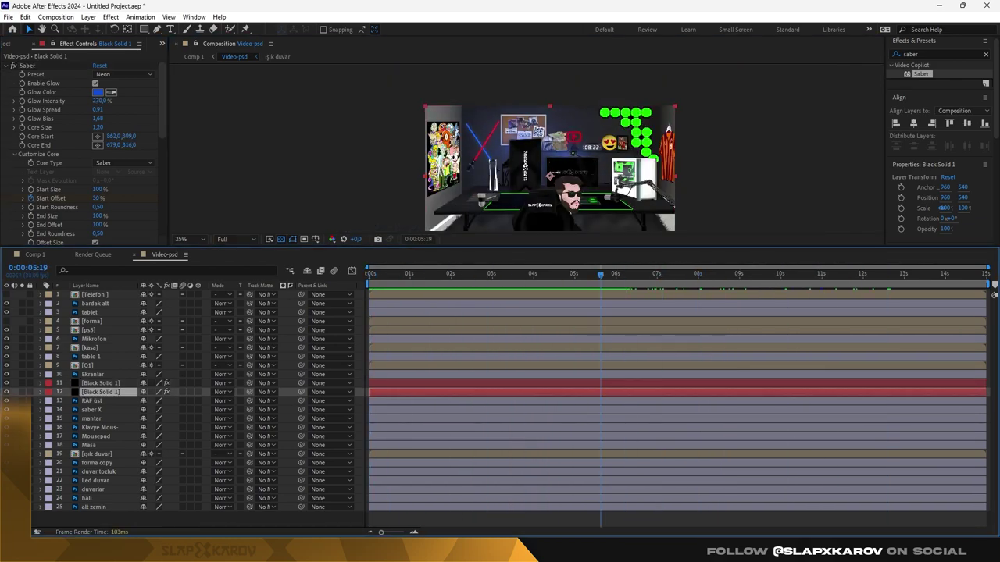
pyautogui.hotkey('ctrl', 'd')
pyautogui.moveTo(102, 383); pyautogui.dragTo(102, 489)
pyautogui.press('space')
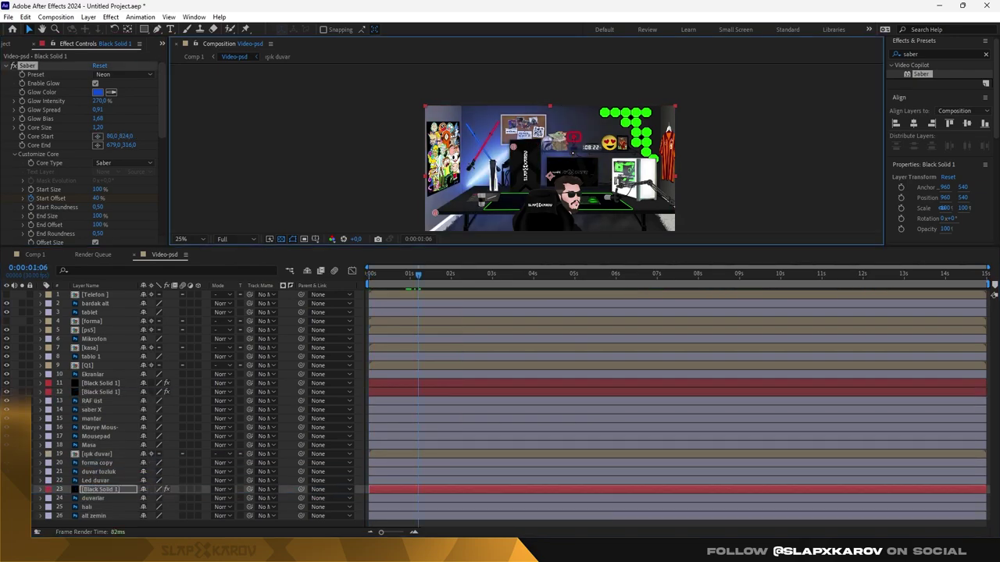
pyautogui.press('.')
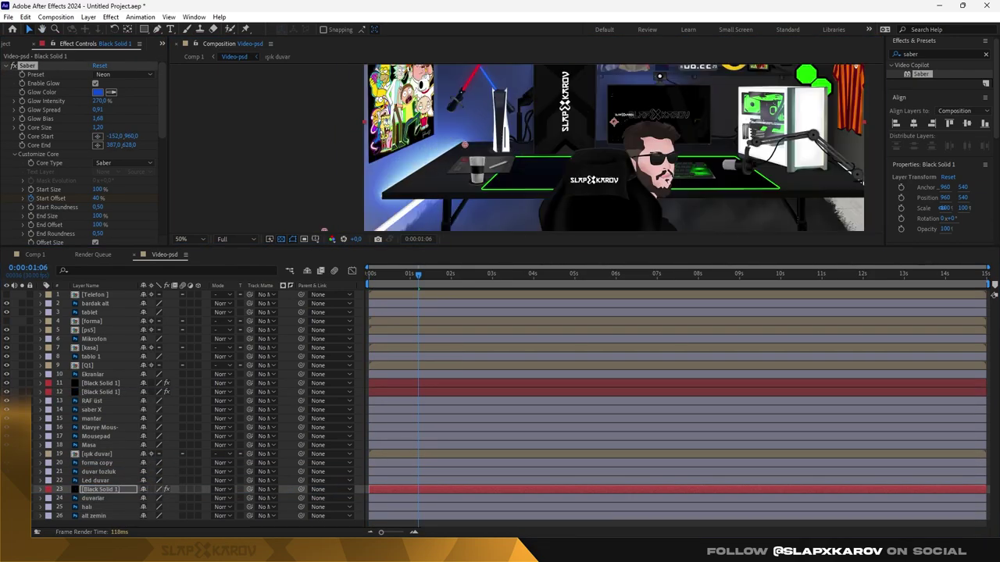
# - Move the glow copy above forma copy and make two more saber duplicates
pyautogui.moveTo(101, 489); pyautogui.dragTo(102, 463)
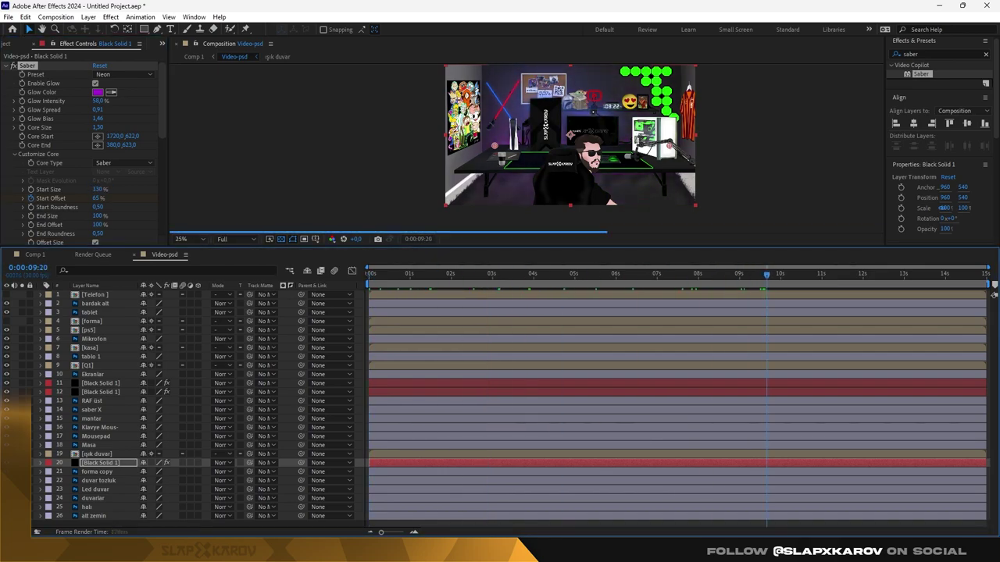
pyautogui.hotkey('ctrl', 'd')
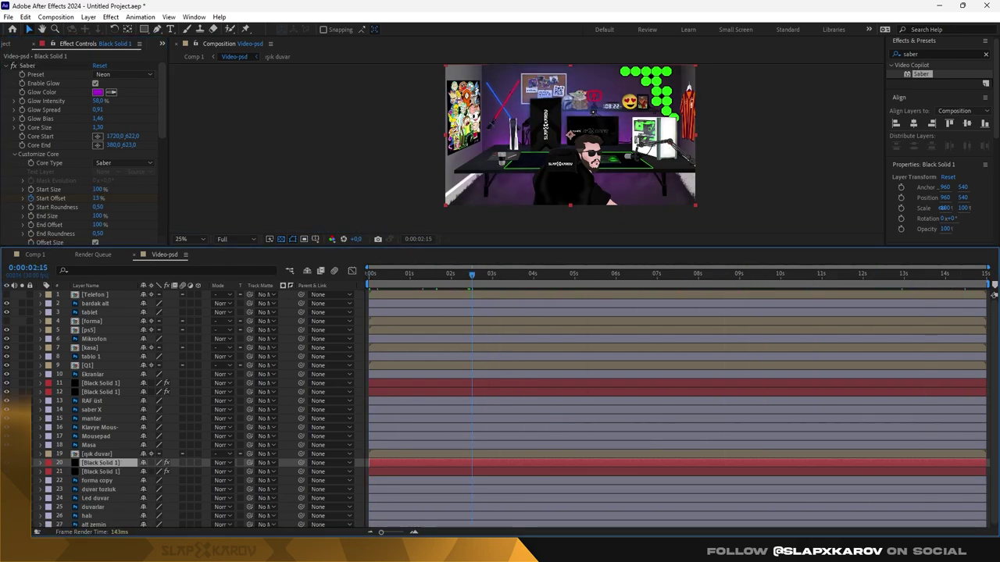
pyautogui.press('.')
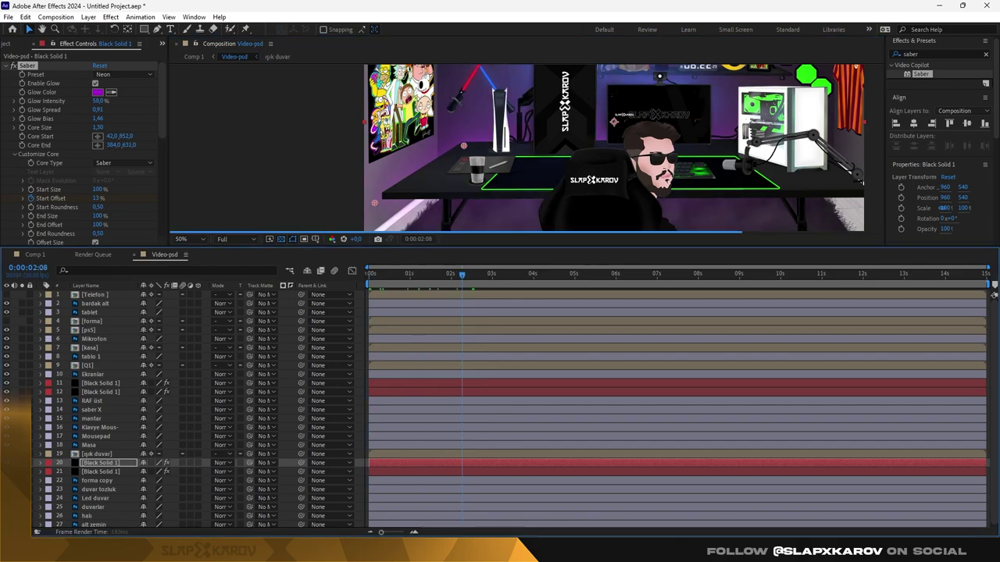
pyautogui.hotkey('ctrl', 'd')
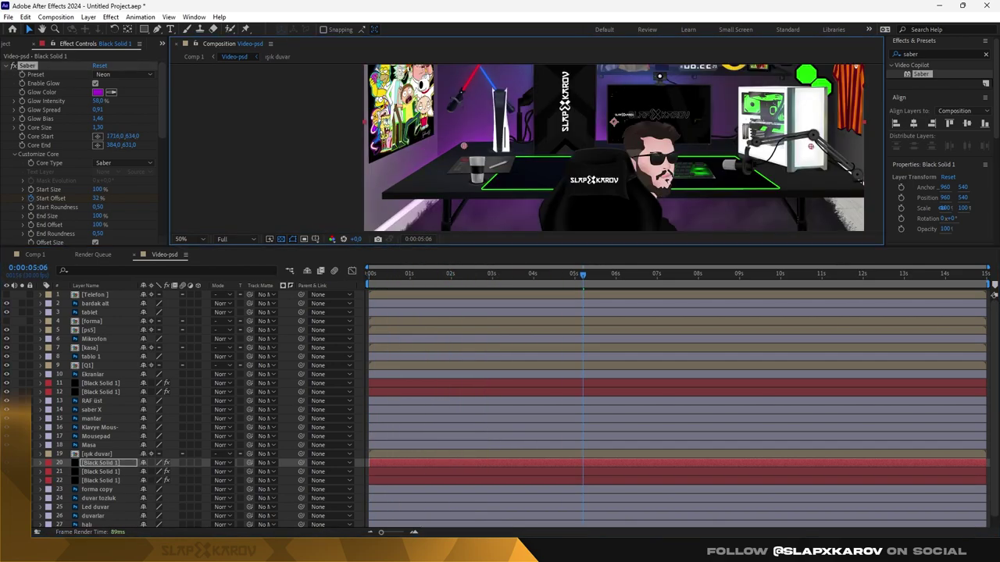
pyautogui.press(',')
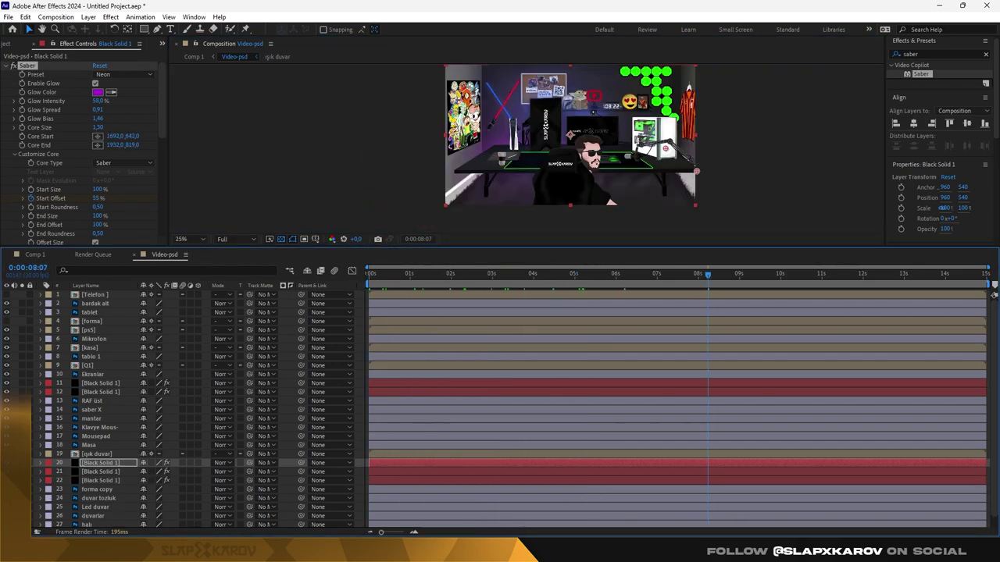
# - Save the project as Animed-15sn-.aep in the Video-live folder
pyautogui.hotkey('ctrl', 's')
pyautogui.write('Animed-1')
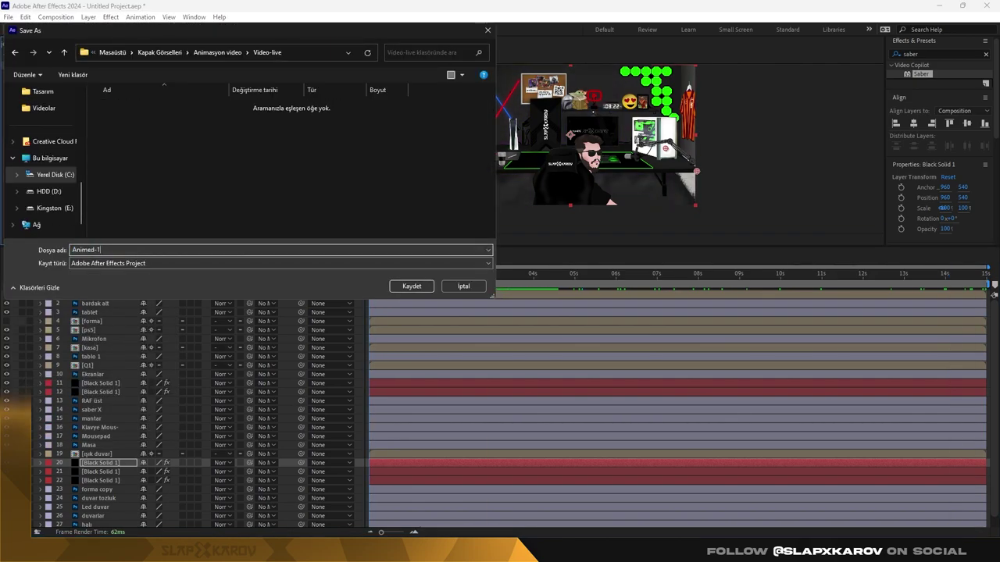
pyautogui.write('5sn-')
pyautogui.press('Return')
pyautogui.write('color')
pyautogui.press('.')
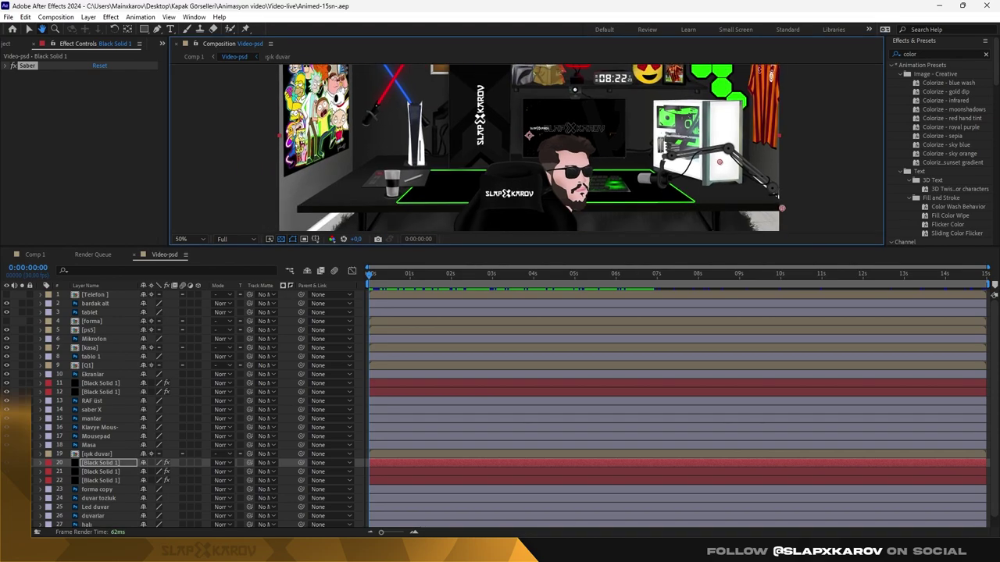
# - Try Color Key and 4-Color Gradient on the Mousepad layer, then remove them
pyautogui.click(95, 435)
pyautogui.write('key')
pyautogui.doubleClick(926, 91)
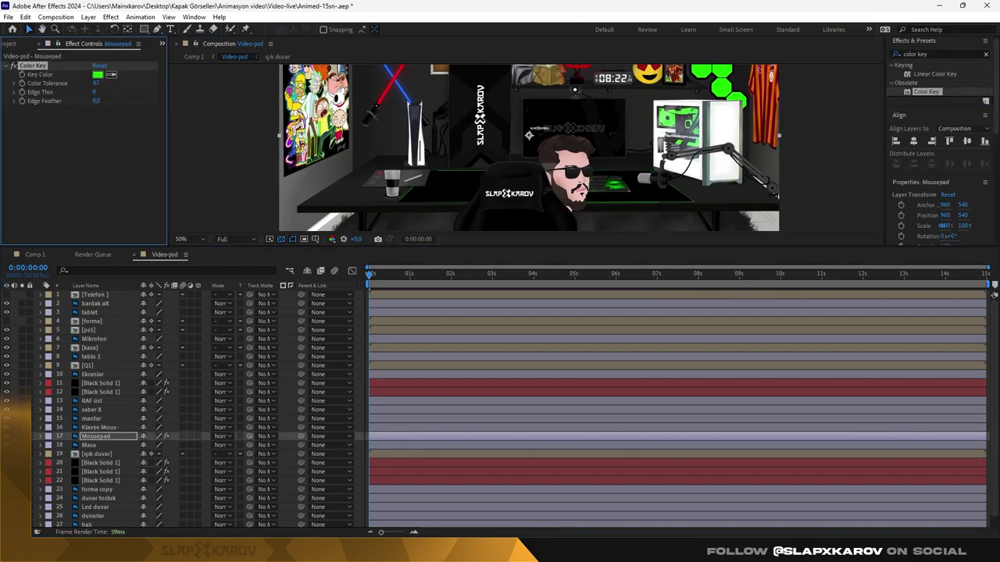
pyautogui.press('BackSpace')
pyautogui.press('BackSpace')
pyautogui.press('BackSpace')
pyautogui.scroll(-5, 941, 141)
pyautogui.doubleClick(935, 199)
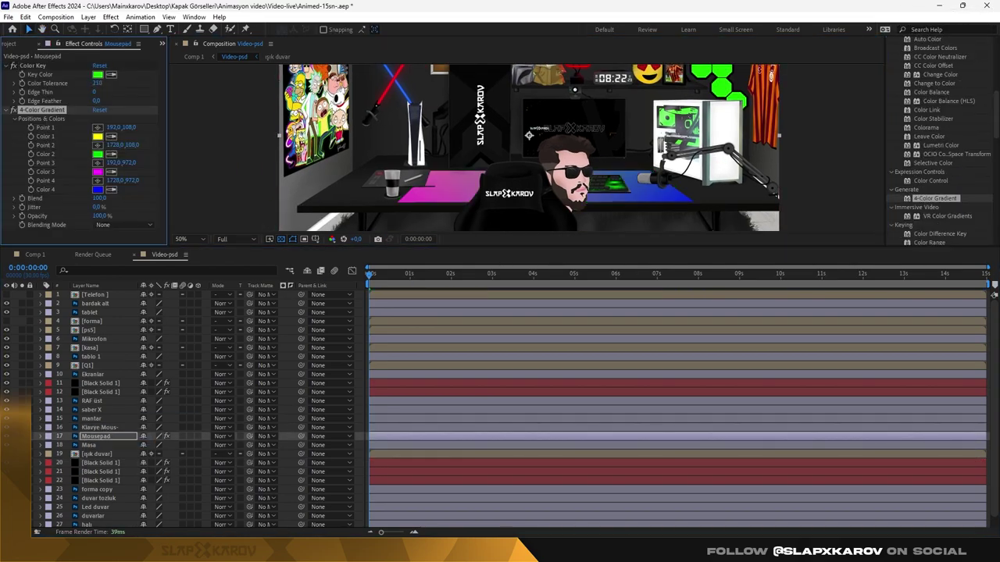
pyautogui.hotkey('ctrl', 'shift', 'a')
pyautogui.hotkey('ctrl', 'z')
pyautogui.hotkey('ctrl', 'z')
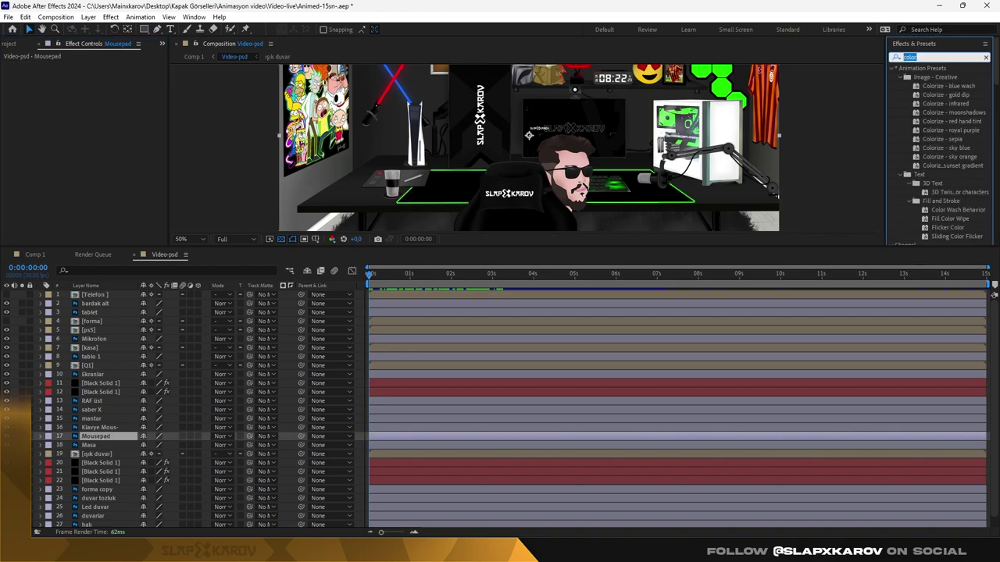
# - Apply Hue/Saturation limited to Greens on the Mousepad and preview the colour shift
pyautogui.write('hue')
pyautogui.doubleClick(943, 79)
pyautogui.click(121, 74)
pyautogui.click(117, 123)
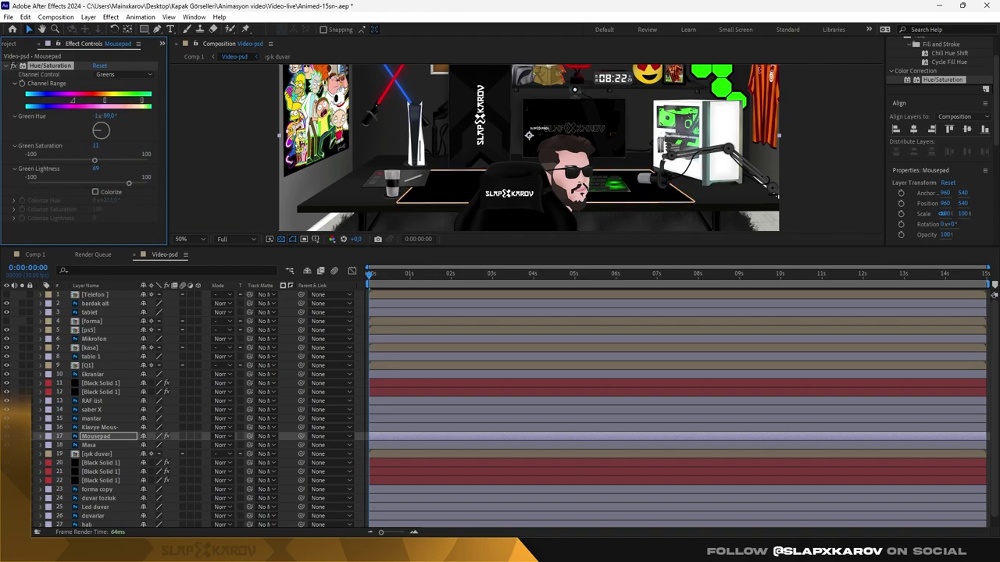
pyautogui.press('space')
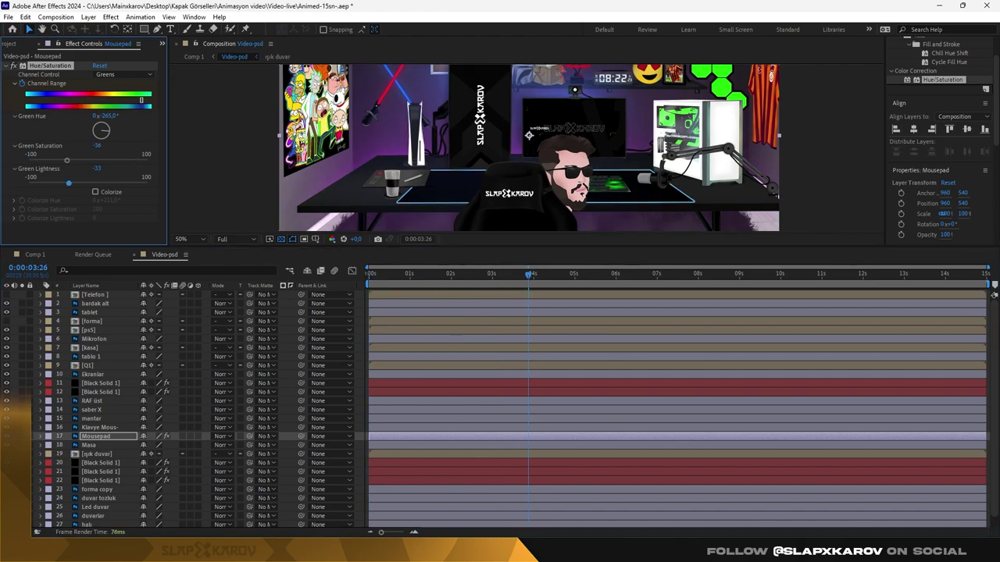
pyautogui.click(122, 74)
pyautogui.click(121, 85)
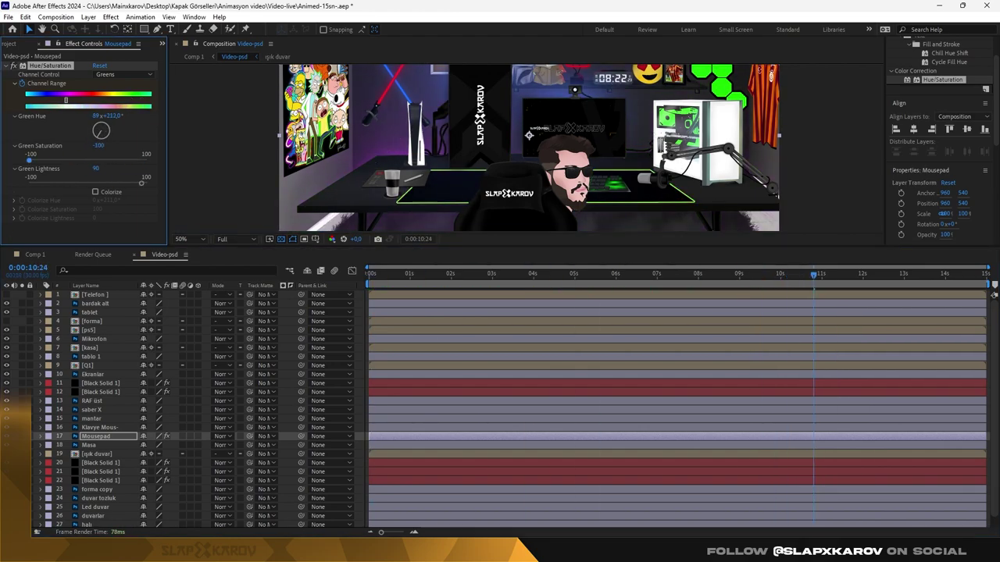
# - Add a Glow effect to the Mousepad layer
pyautogui.write('glow')
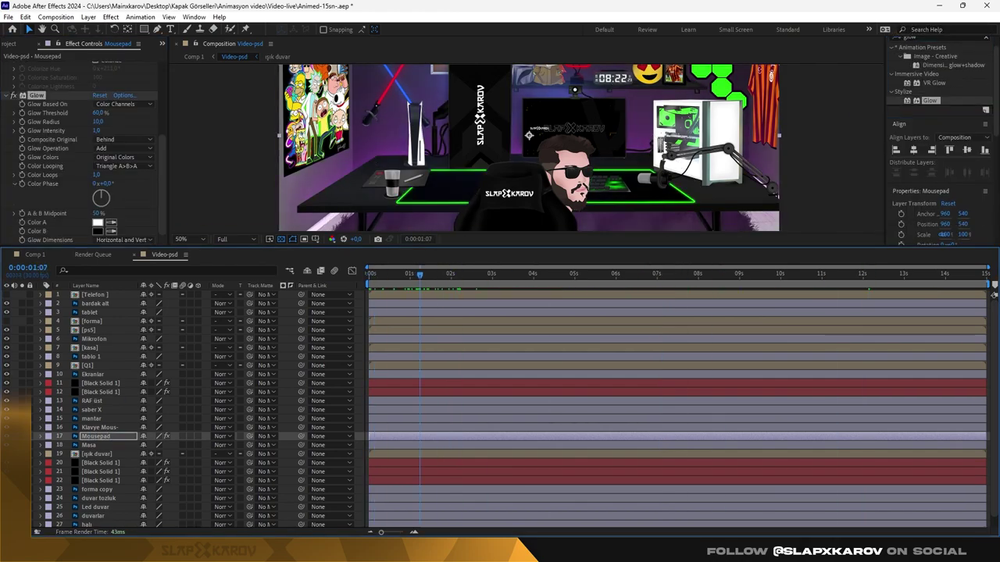
pyautogui.doubleClick(929, 100)
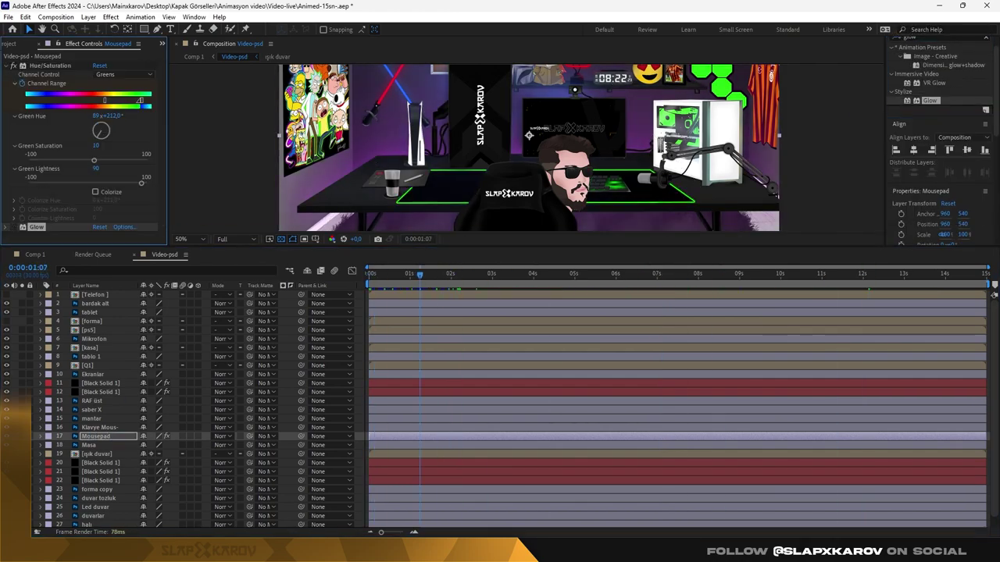
pyautogui.scroll(-1, 235, 406)
# - Widen the Glow Radius on the saber X layer
pyautogui.click(92, 399)
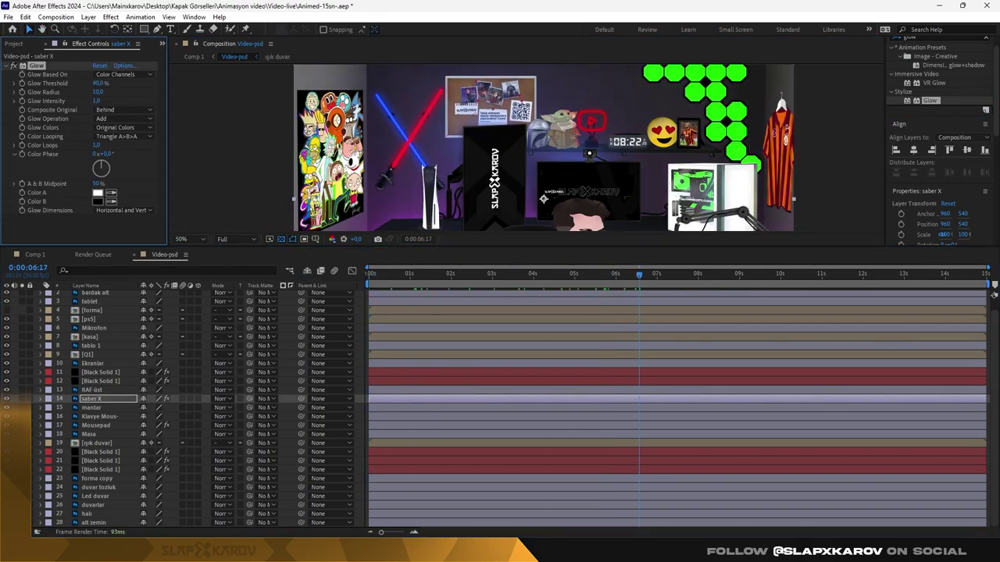
pyautogui.click(97, 92)
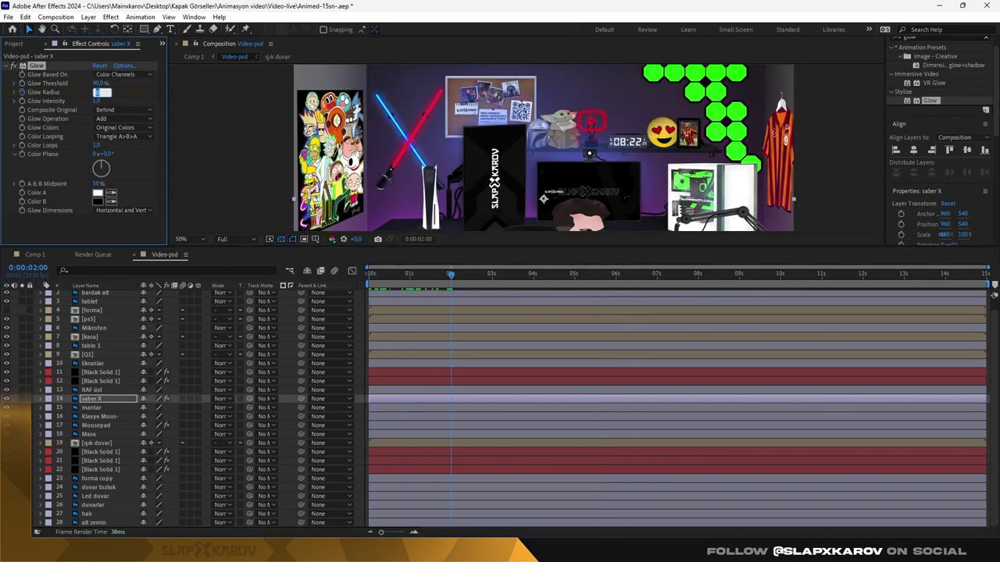
pyautogui.write('0')
pyautogui.press('Return')
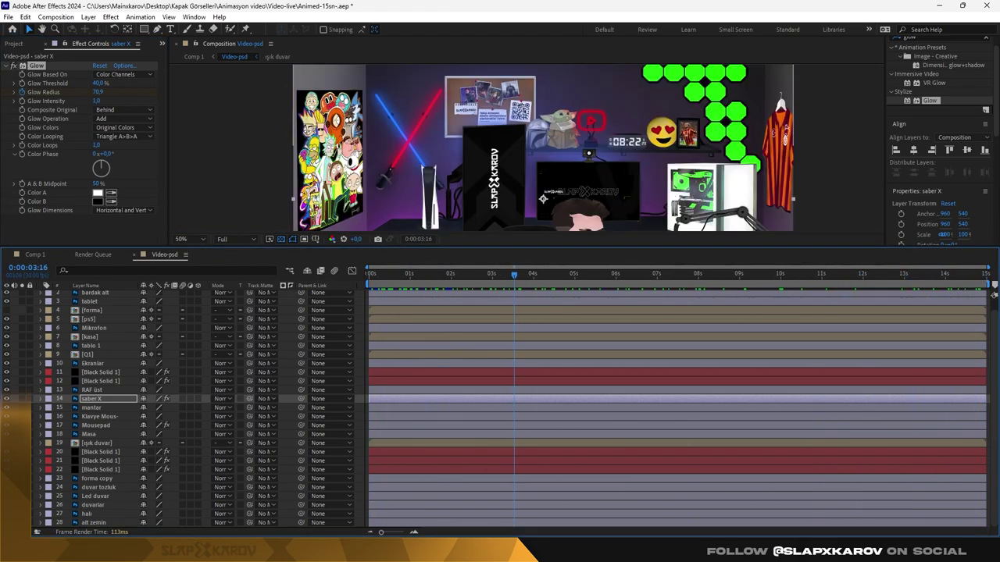
# - Apply Color Key to the Led duvar layer with Edge Feather 30.1
pyautogui.click(99, 416)
pyautogui.hotkey('ctrl', 'Down')
pyautogui.hotkey('ctrl', 'Down')
pyautogui.hotkey('ctrl', 'Down')
pyautogui.hotkey('ctrl', 'Down')
pyautogui.hotkey('ctrl', 'Down')
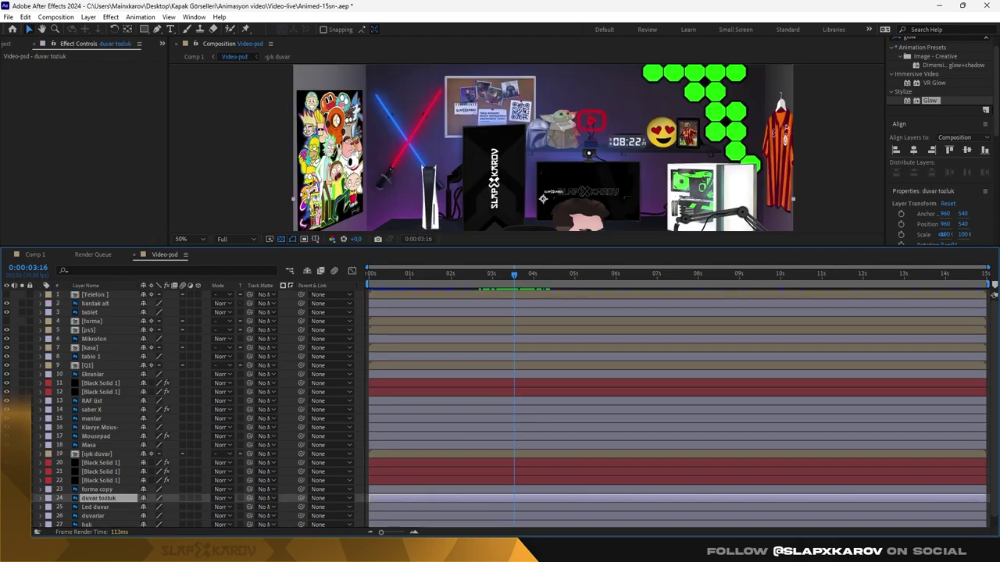
pyautogui.hotkey('ctrl', 'Down')
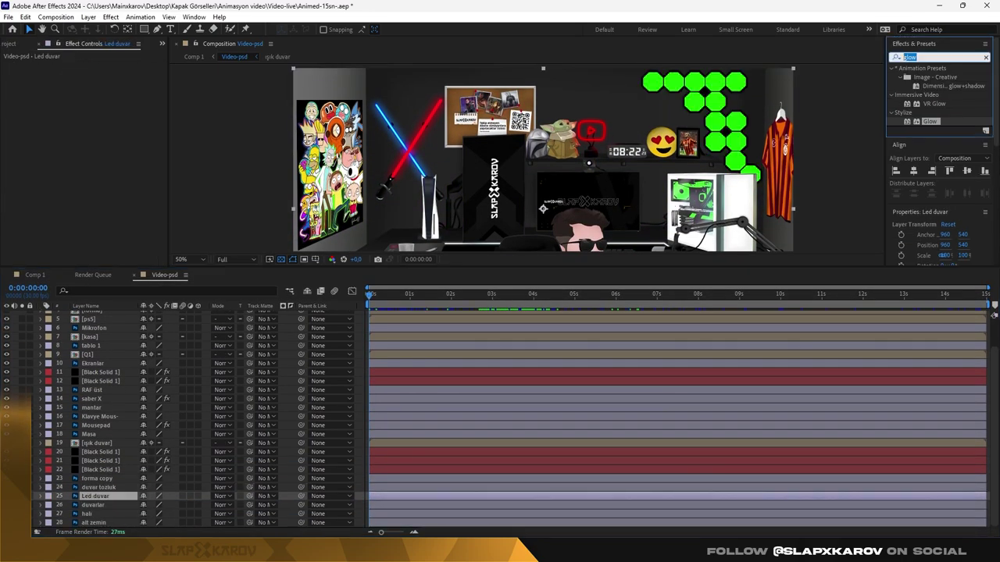
pyautogui.write('color ke')
pyautogui.doubleClick(926, 95)
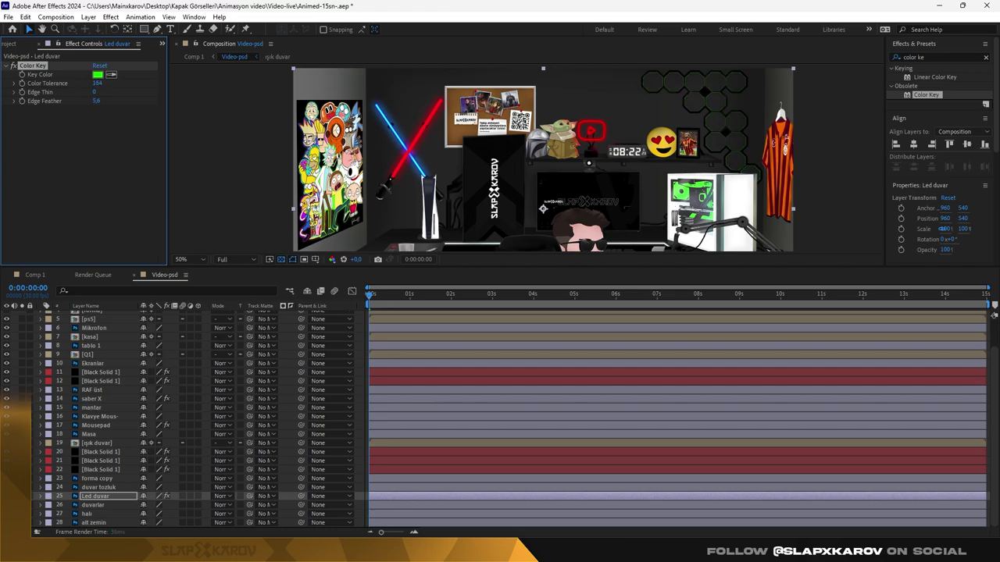
pyautogui.moveTo(97, 101); pyautogui.dragTo(132, 100)
# - Add a 4-Color Gradient and the animated Hue/Saturation to the Led duvar wall
pyautogui.press('BackSpace')
pyautogui.press('BackSpace')
pyautogui.press('BackSpace')
pyautogui.scroll(-3, 938, 156)
pyautogui.doubleClick(935, 224)
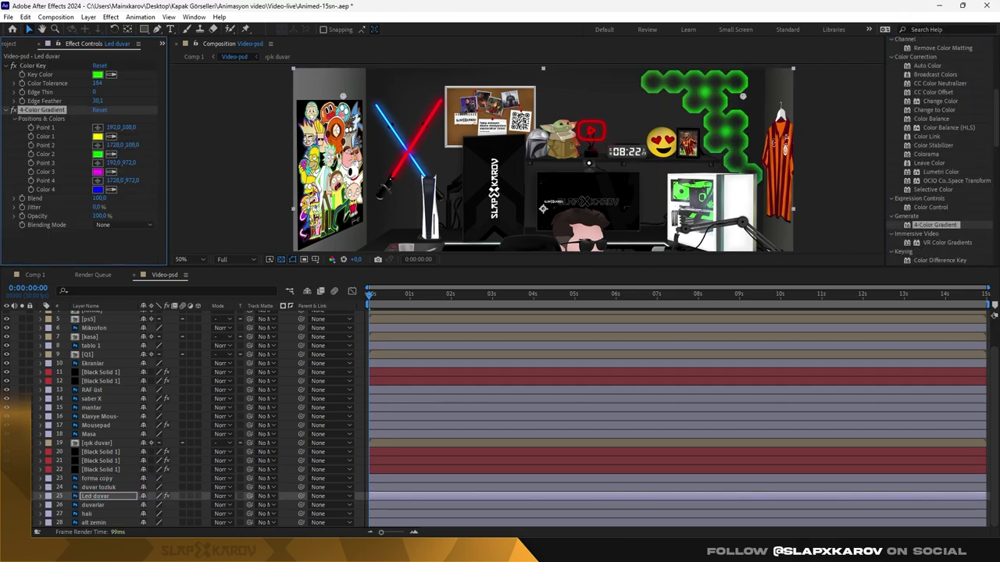
pyautogui.hotkey('ctrl', 'Up')
pyautogui.hotkey('ctrl', 'Up')
pyautogui.hotkey('ctrl', 'Up')
pyautogui.hotkey('ctrl', 'Up')
pyautogui.hotkey('ctrl', 'Up')
pyautogui.hotkey('ctrl', 'Up')
pyautogui.hotkey('ctrl', 'Up')
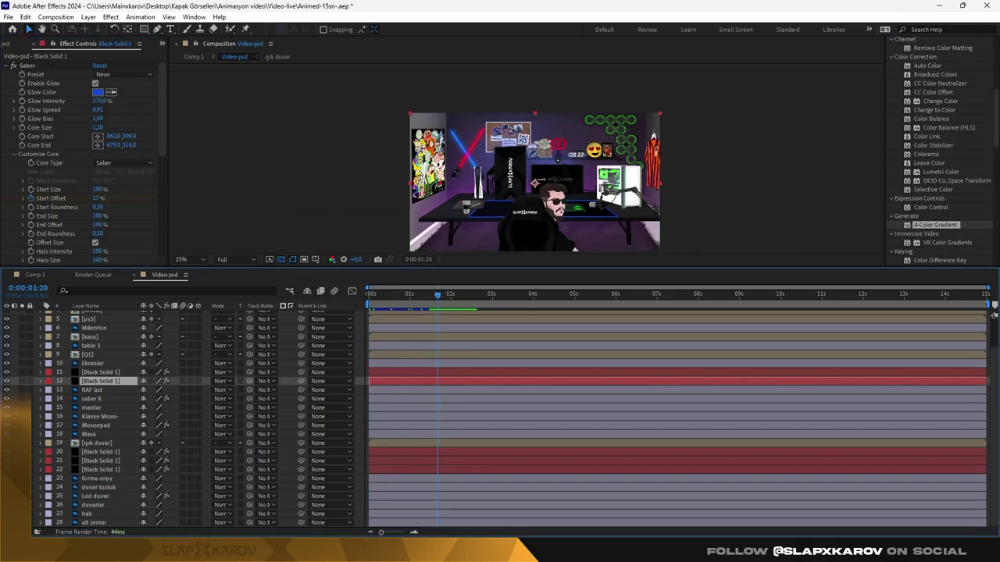
pyautogui.hotkey('ctrl', 'Down')
pyautogui.hotkey('ctrl', 'Down')
pyautogui.hotkey('ctrl', 'Down')
pyautogui.hotkey('ctrl', 'Down')
pyautogui.hotkey('ctrl', 'Down')
pyautogui.hotkey('ctrl', 'Down')
pyautogui.hotkey('ctrl', 'Down')
pyautogui.hotkey('ctrl', 'Down')
pyautogui.hotkey('ctrl', 'Down')
pyautogui.press('.')
pyautogui.press('Home')
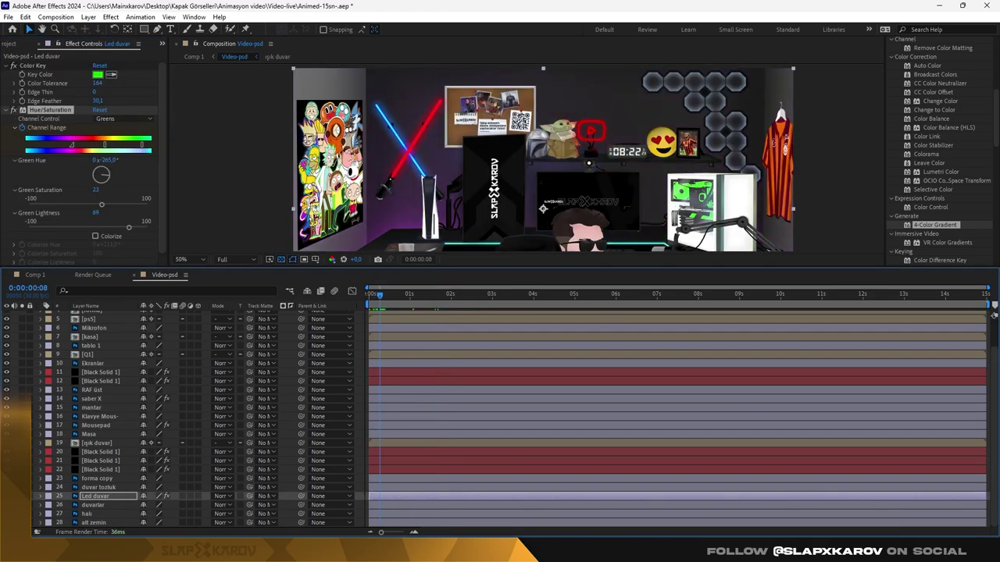
# - Add a Glow effect to the Led duvar hexagon wall
pyautogui.write('glow')
pyautogui.doubleClick(930, 121)
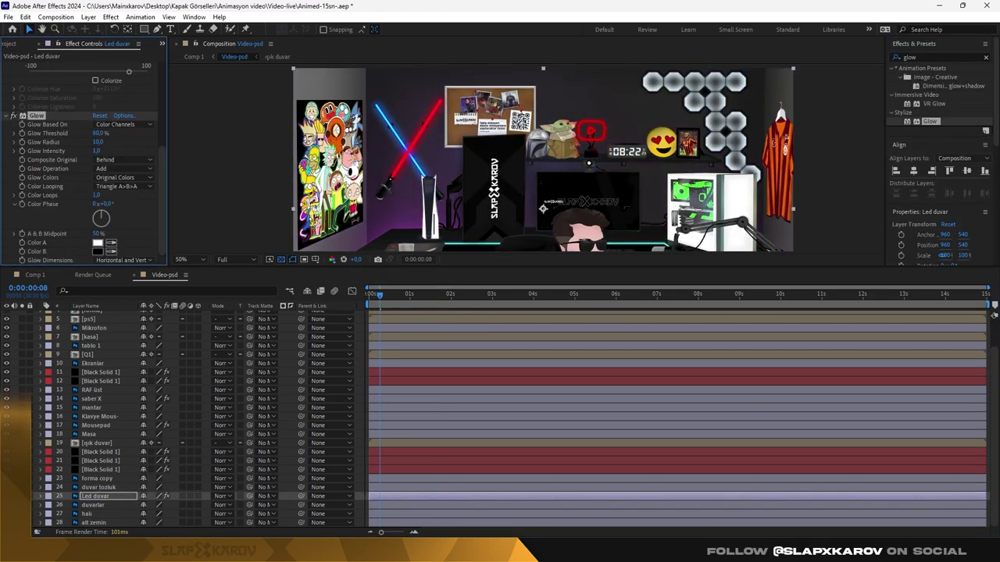
pyautogui.scroll(5, 82, 156)
pyautogui.scroll(-4, 82, 156)
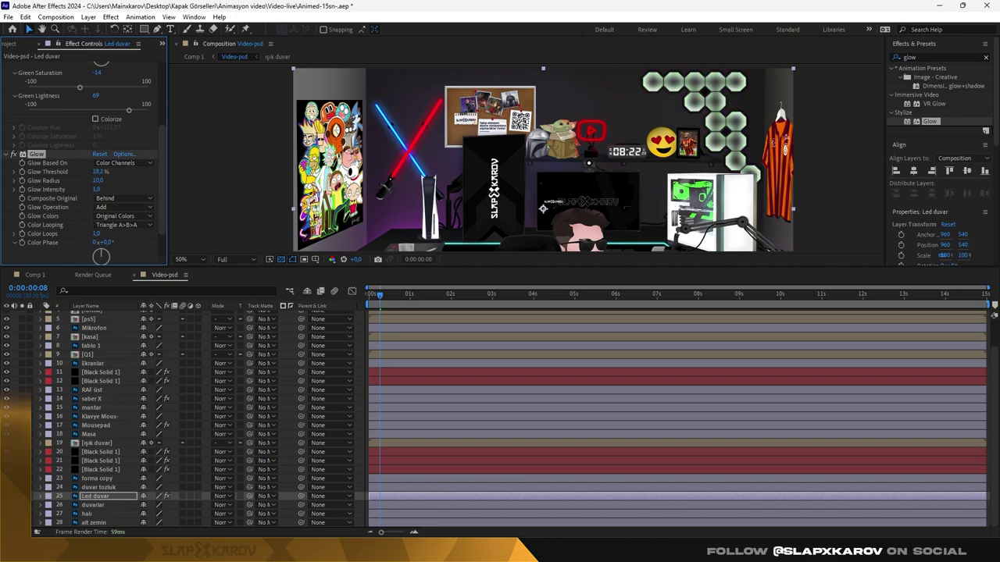
pyautogui.scroll(3, 83, 156)
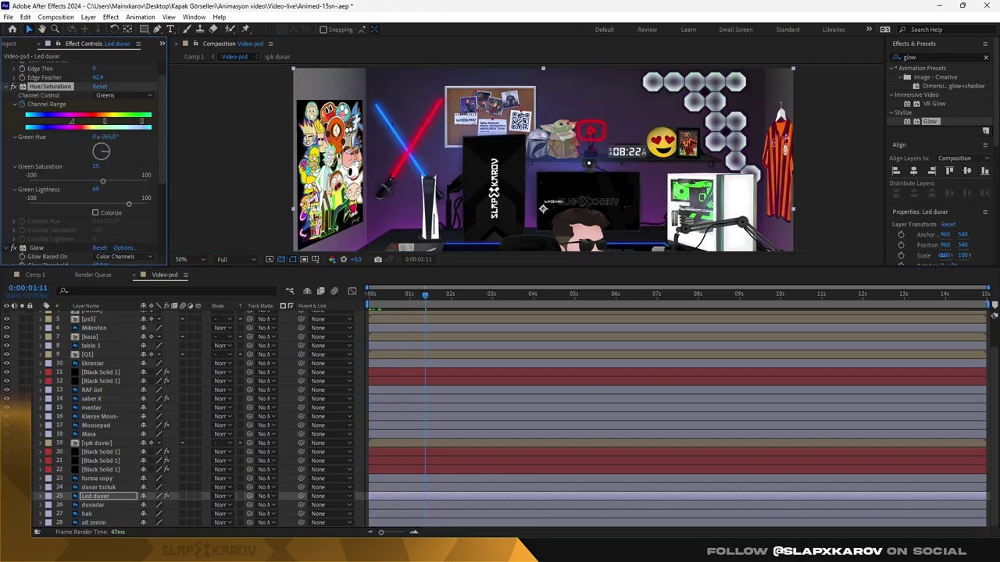
pyautogui.scroll(1, 82, 156)
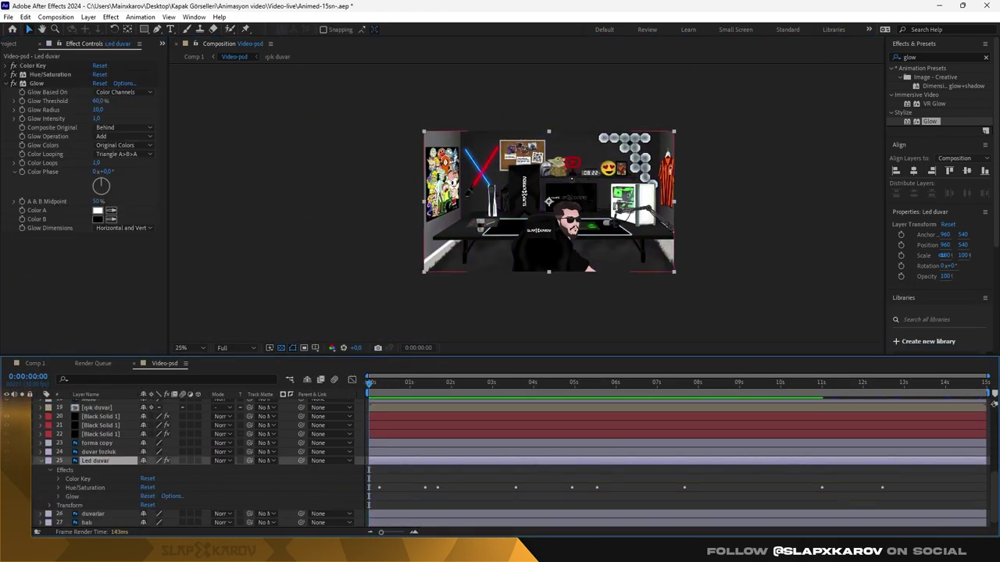
# - Select the Led duvar Hue/Saturation keyframes and review the wall's colour animation
pyautogui.click(84, 461)
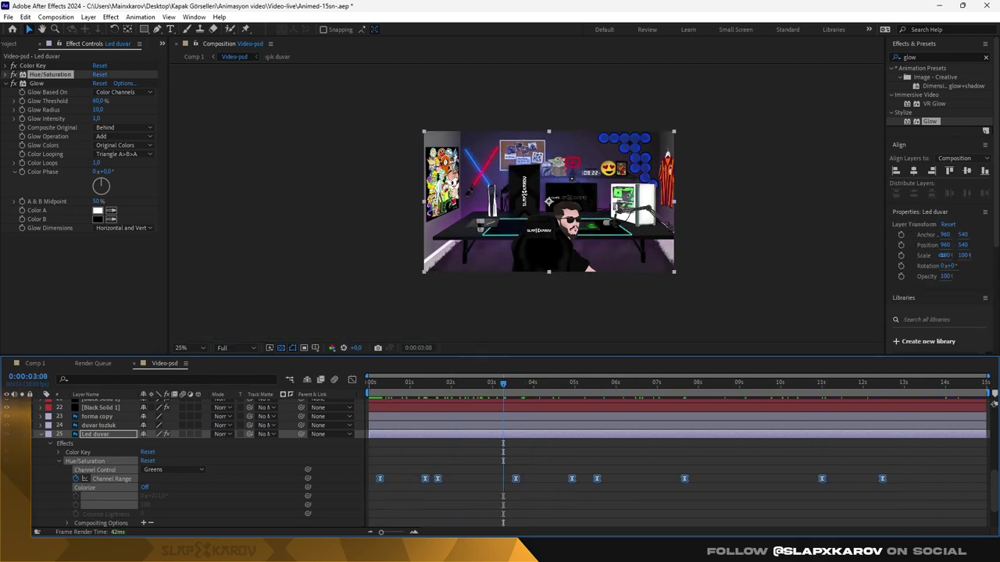
pyautogui.scroll(2, 187, 461)
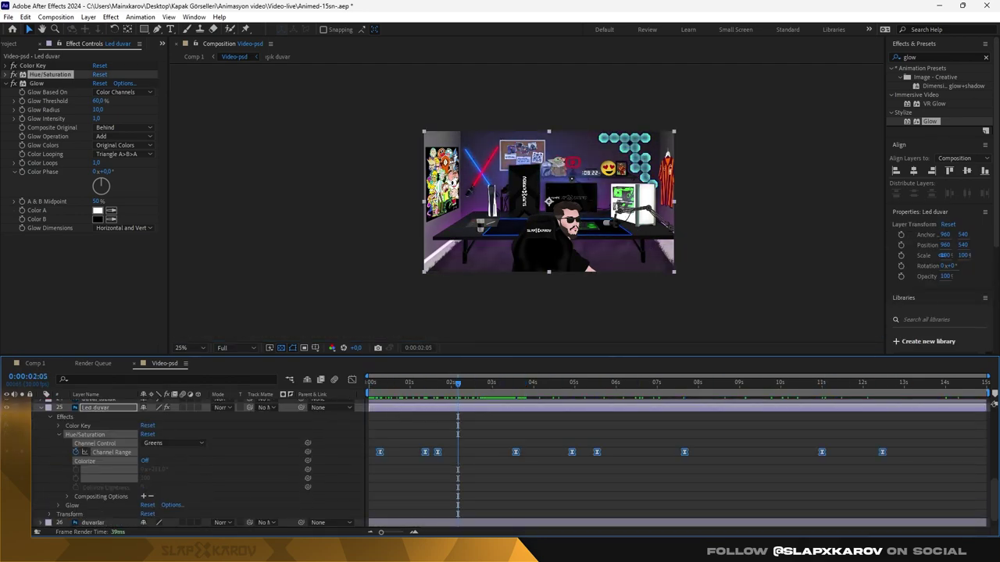
pyautogui.scroll(2, 187, 461)
pyautogui.scroll(3, 188, 461)
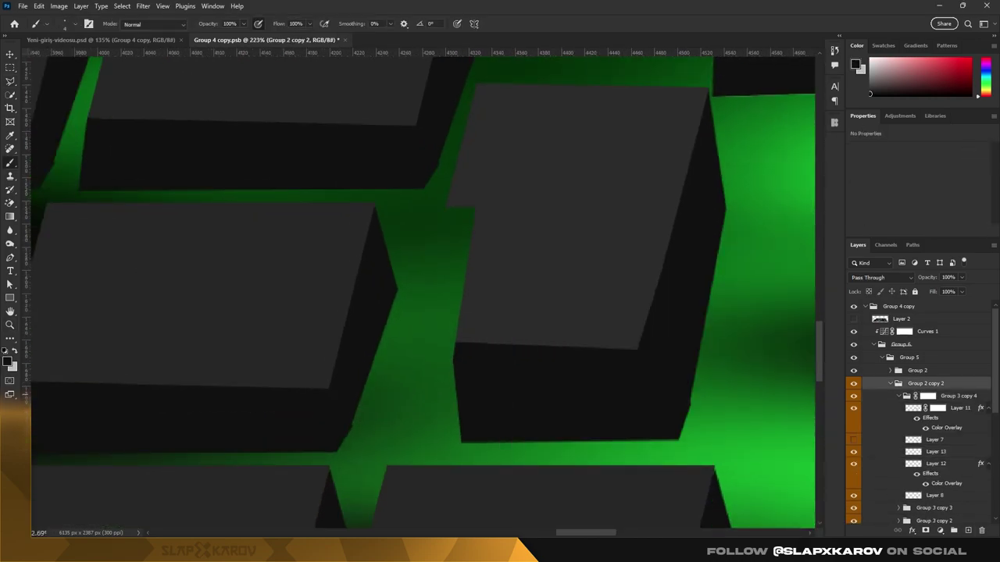
# - Reposition the small key cluster at the keyboard's right end and commit the transform
pyautogui.moveTo(905, 417); pyautogui.dragTo(906, 414)
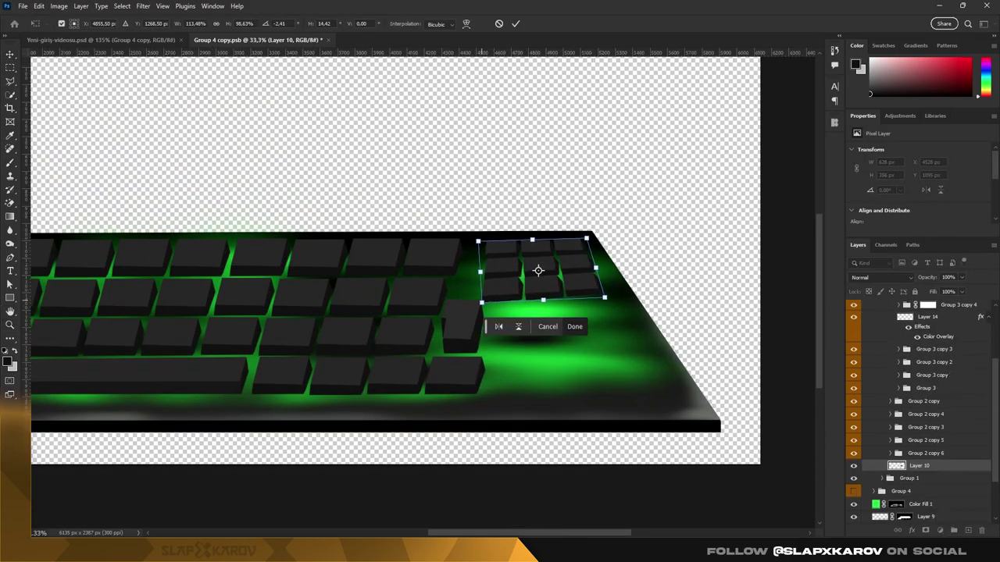
pyautogui.press('Return')
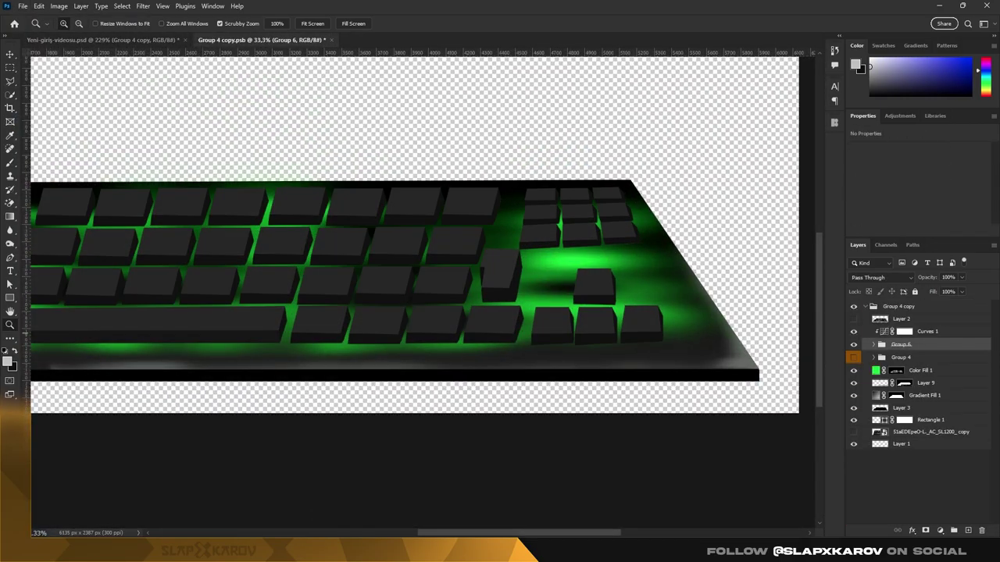
pyautogui.scroll(-5, 568, 449)
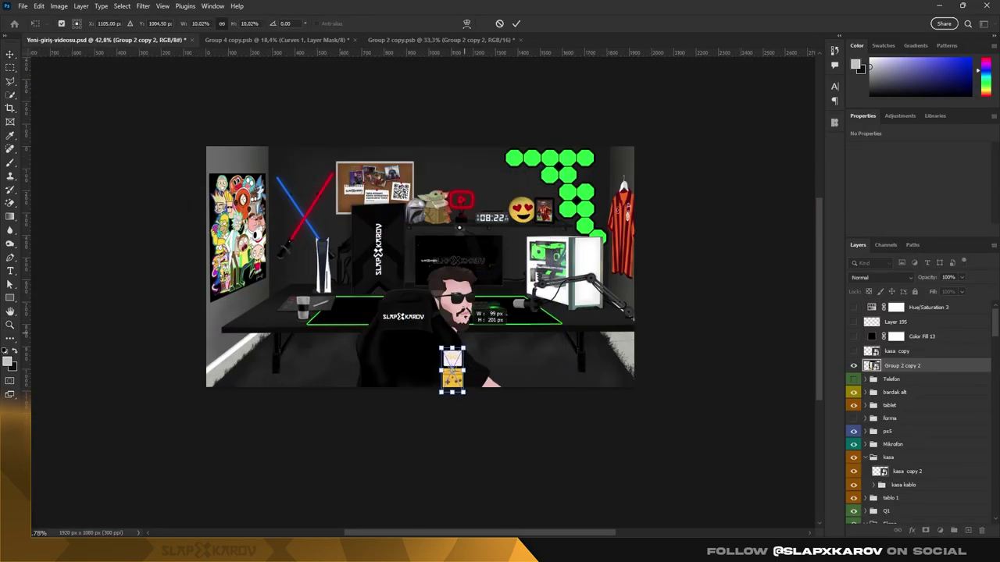
# - Commit the handheld's resize and Perspective Warp it to sit on the desk
pyautogui.scroll(5, 452, 371)
pyautogui.scroll(-5, 511, 413)
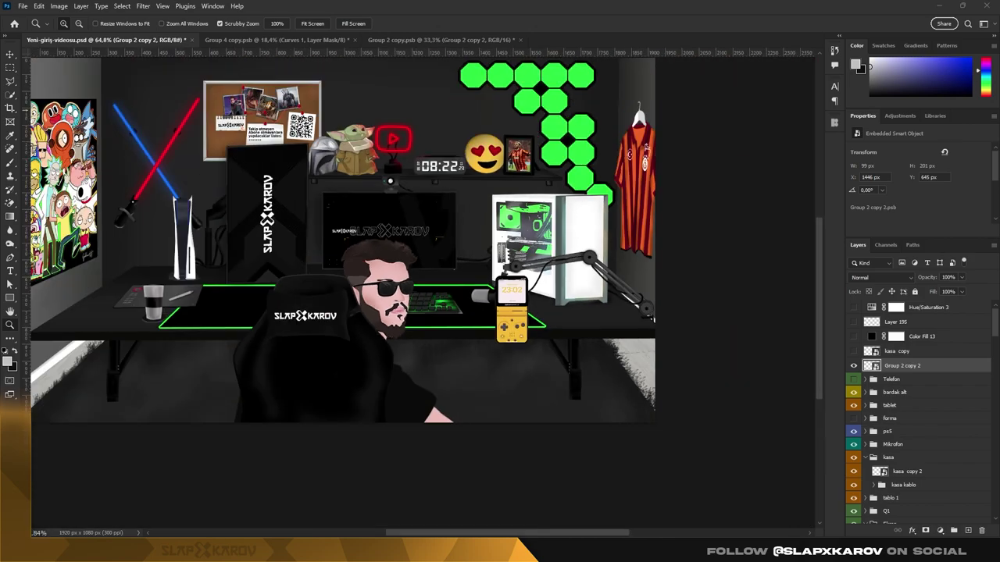
pyautogui.scroll(4, 511, 413)
pyautogui.click(549, 428)
pyautogui.click(38, 5)
pyautogui.click(188, 168)
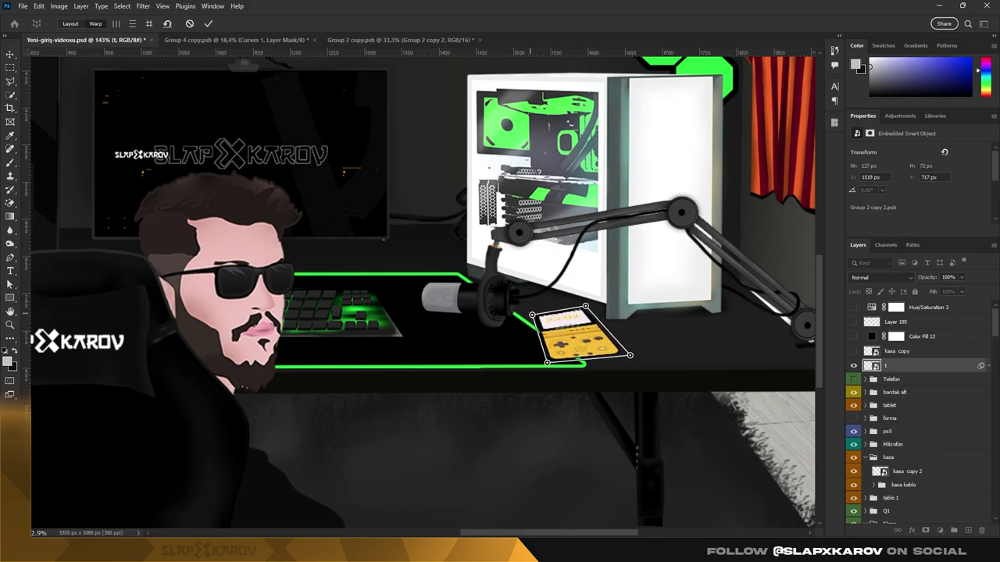
pyautogui.press('z')
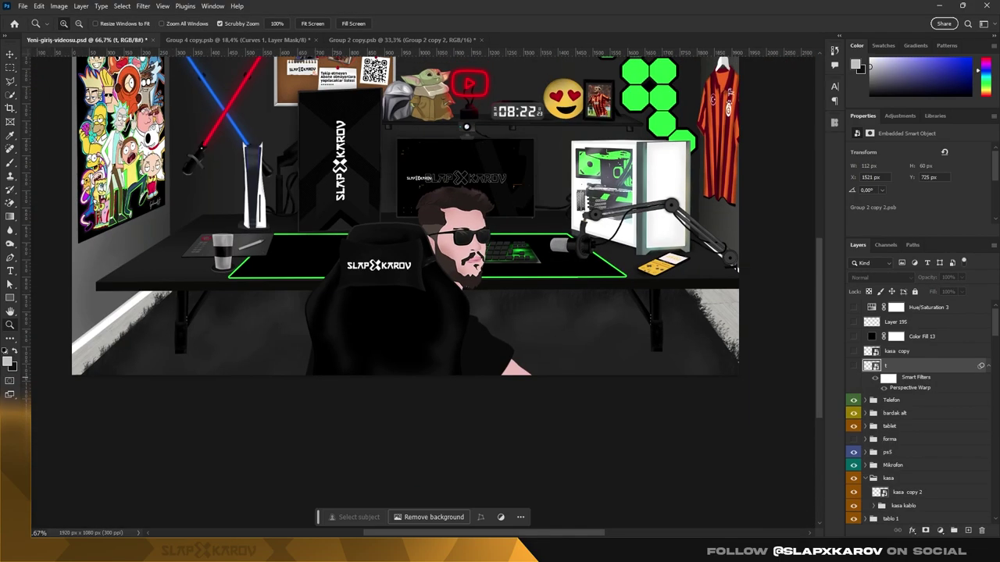
pyautogui.moveTo(531, 313); pyautogui.dragTo(564, 313)
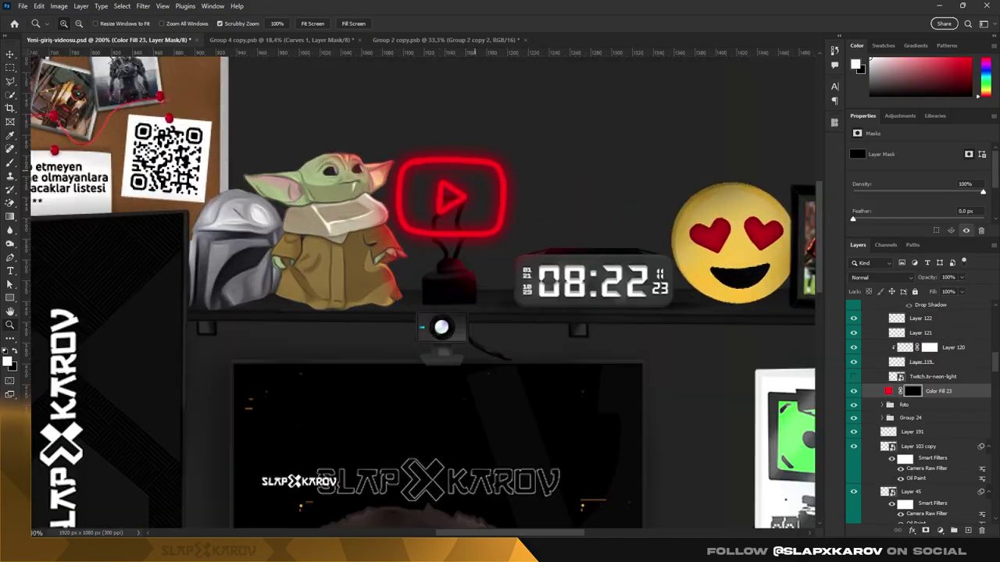
pyautogui.press('z')
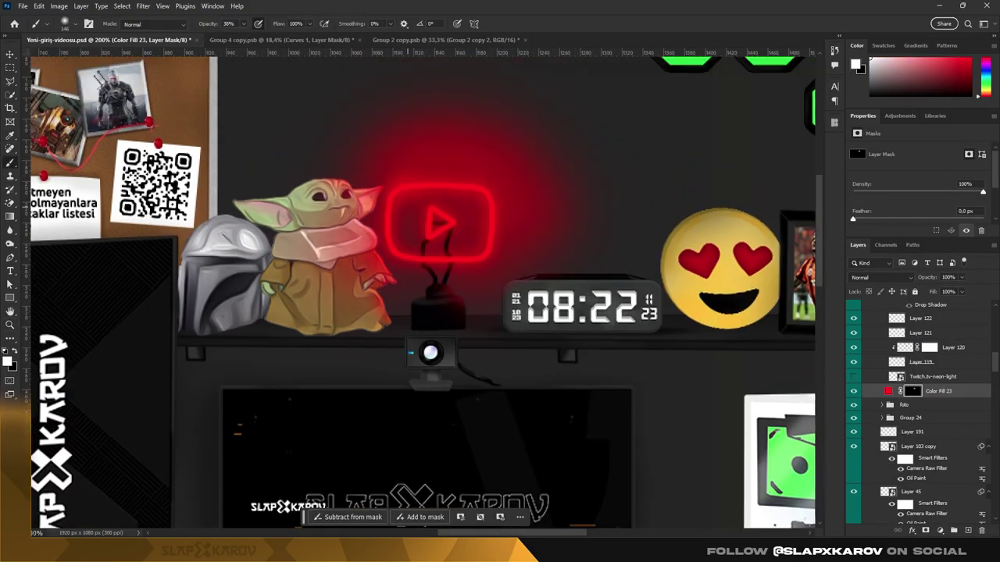
pyautogui.moveTo(530, 392); pyautogui.dragTo(438, 392)
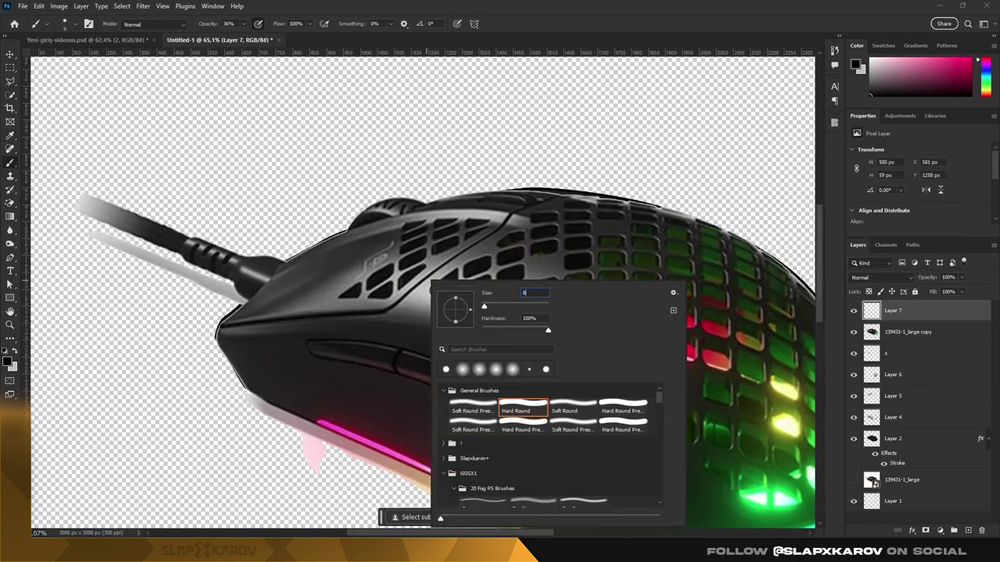
# - Finish painting the mouse drawing with the Brush and group its layers
pyautogui.press('Return')
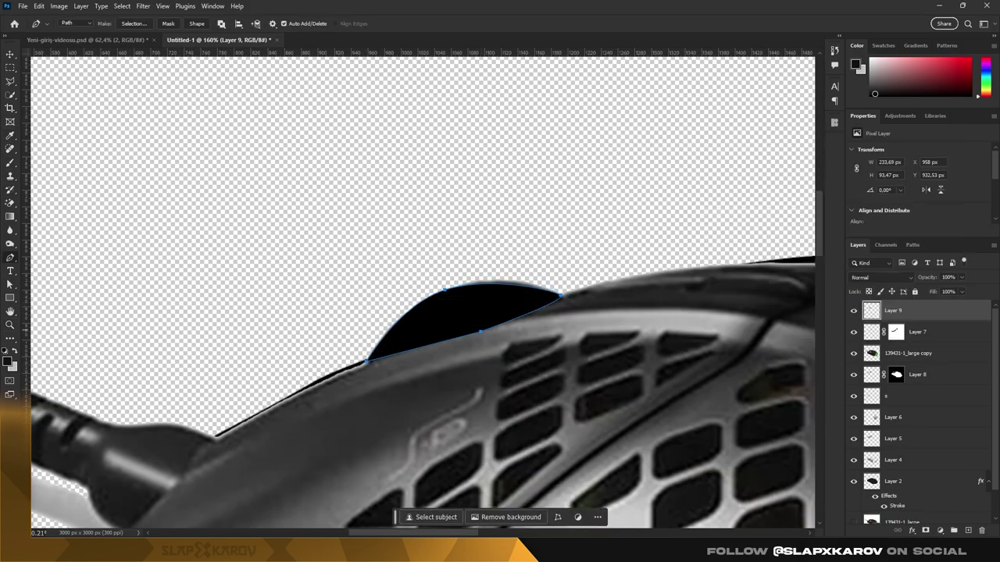
pyautogui.scroll(-2, 422, 289)
pyautogui.press('b')
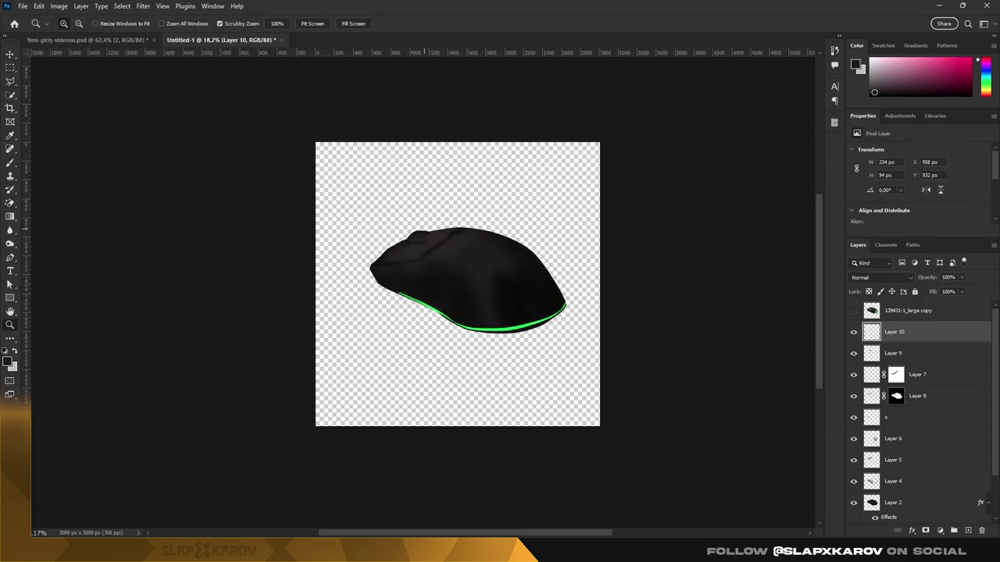
pyautogui.hotkey('ctrl', 'g')
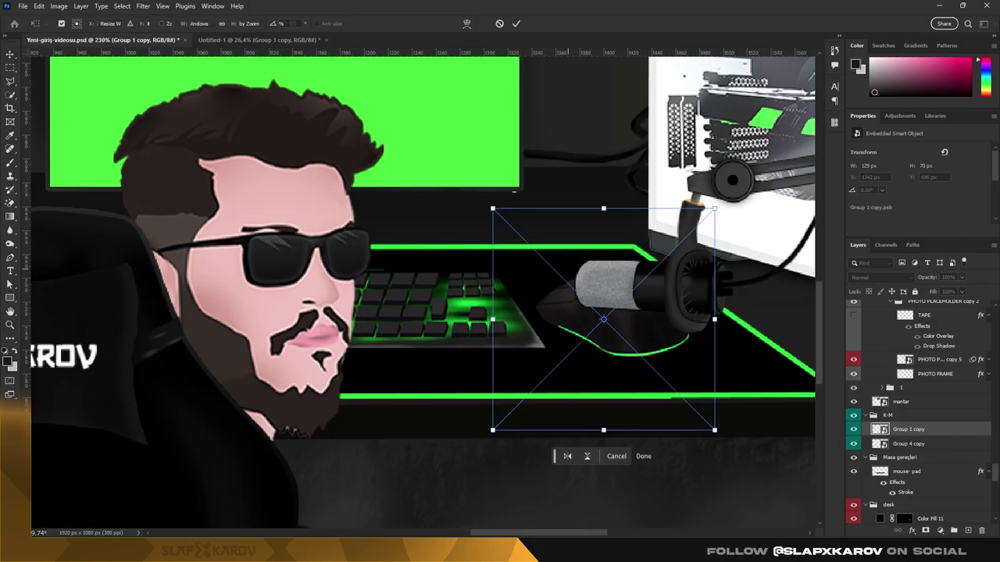
# - Skew the mouse to match the mousepad perspective and name the layer mouse
pyautogui.moveTo(667, 289); pyautogui.dragTo(669, 292)
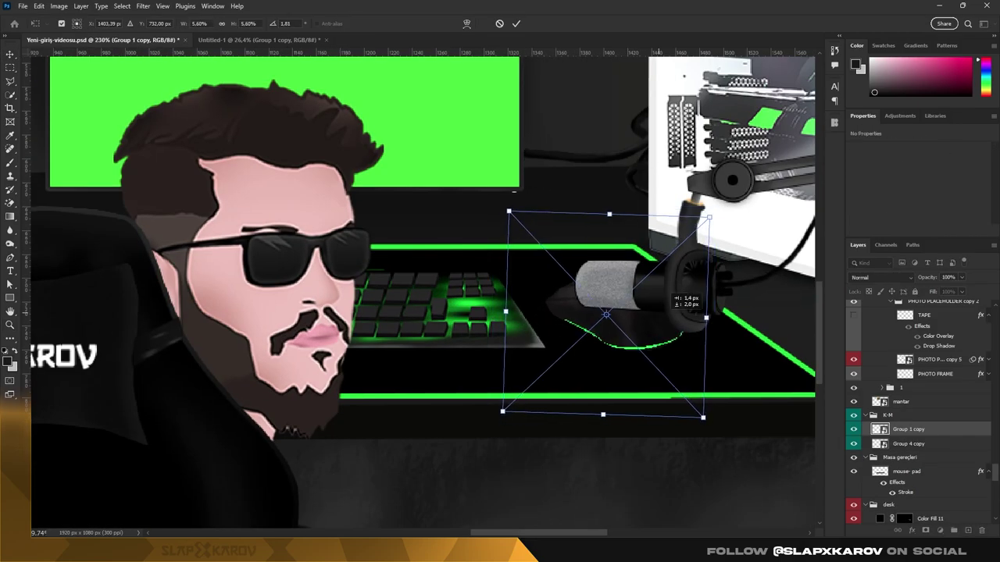
pyautogui.press('Return')
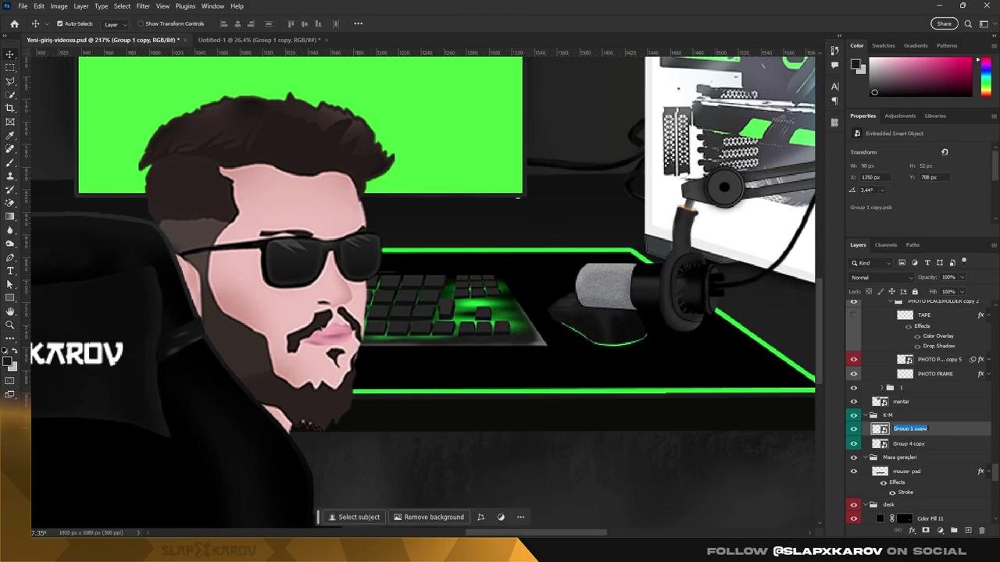
pyautogui.hotkey('ctrl', '-')
pyautogui.hotkey('ctrl', '-')
pyautogui.hotkey('ctrl', '-')
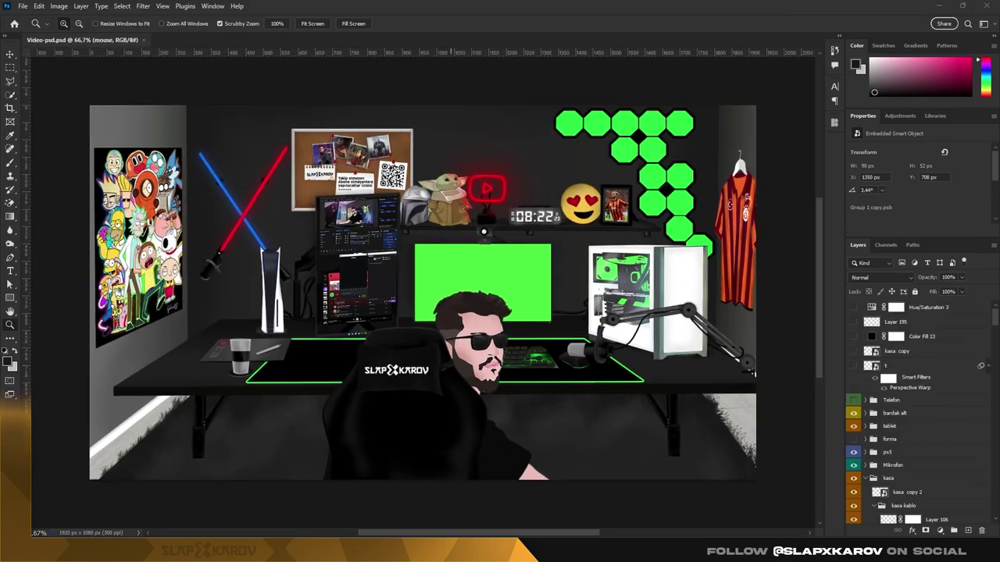
pyautogui.hotkey('ctrl', 'g')
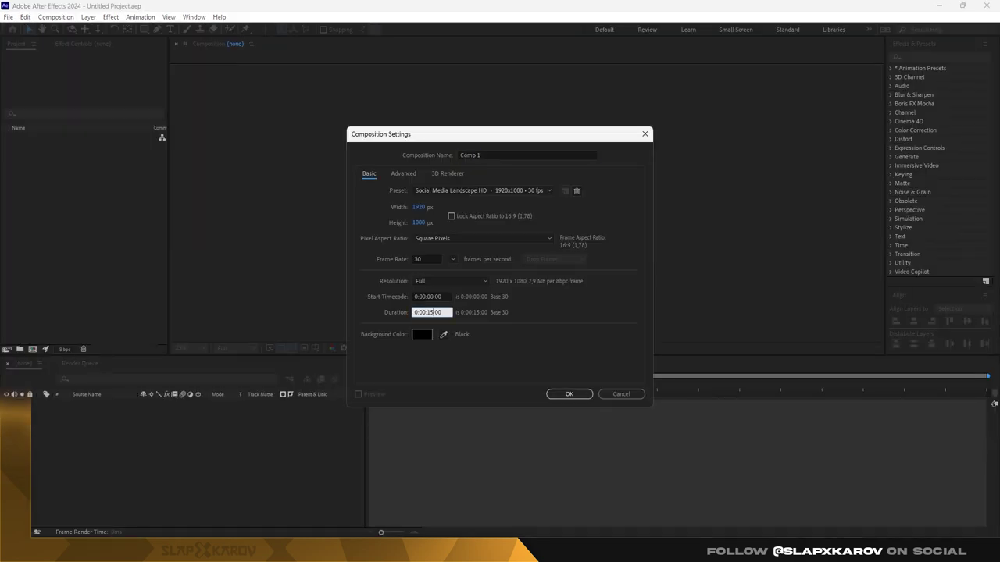
# - Import the desk PSD as a composition and add a 4-Color Gradient to the LED wall
pyautogui.click(568, 393)
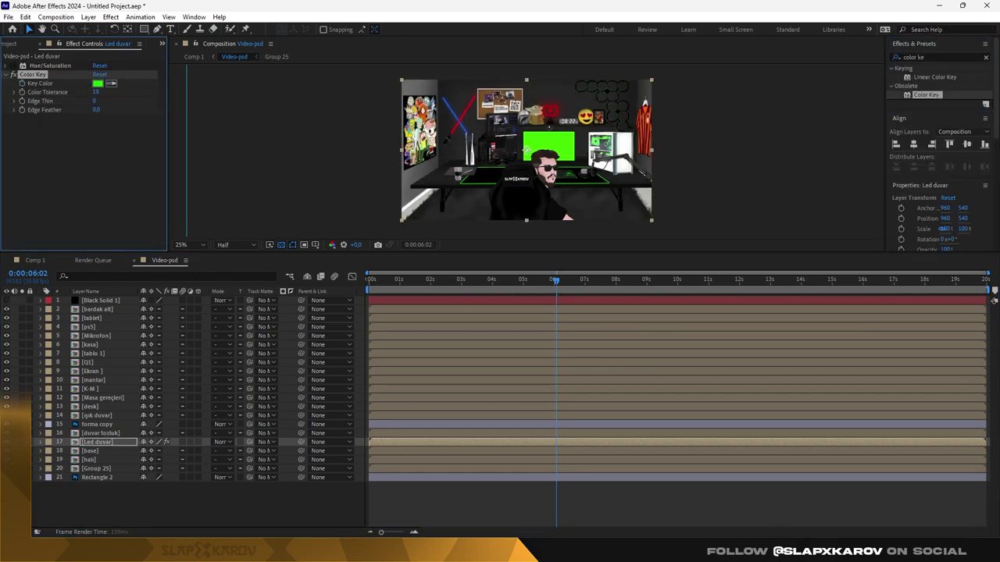
pyautogui.click(985, 57)
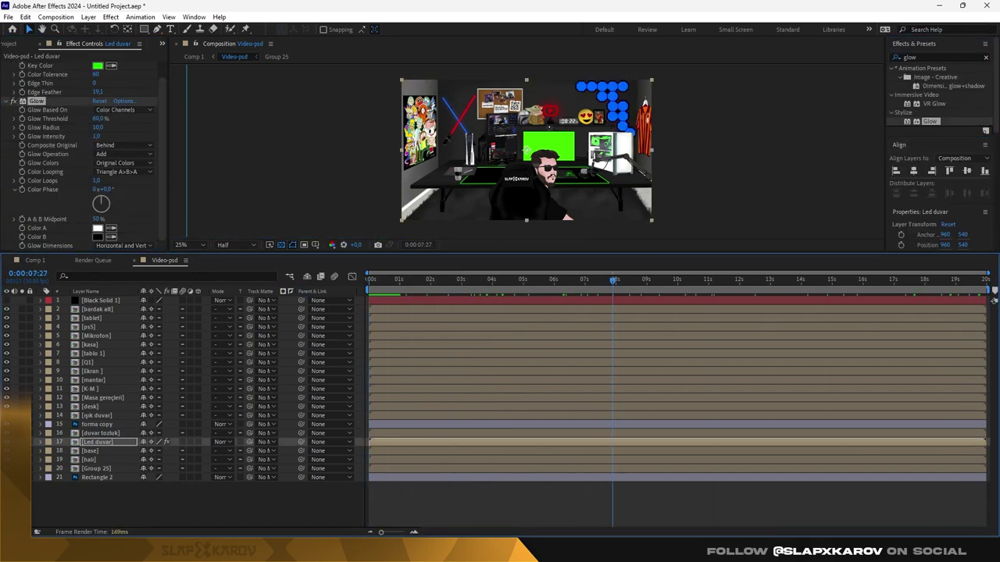
pyautogui.doubleClick(934, 232)
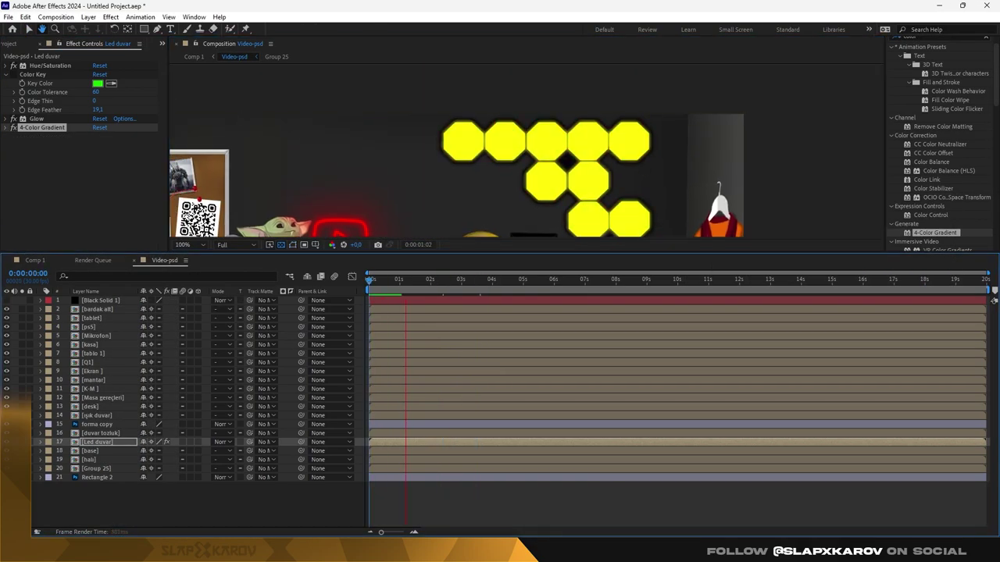
pyautogui.press('space')
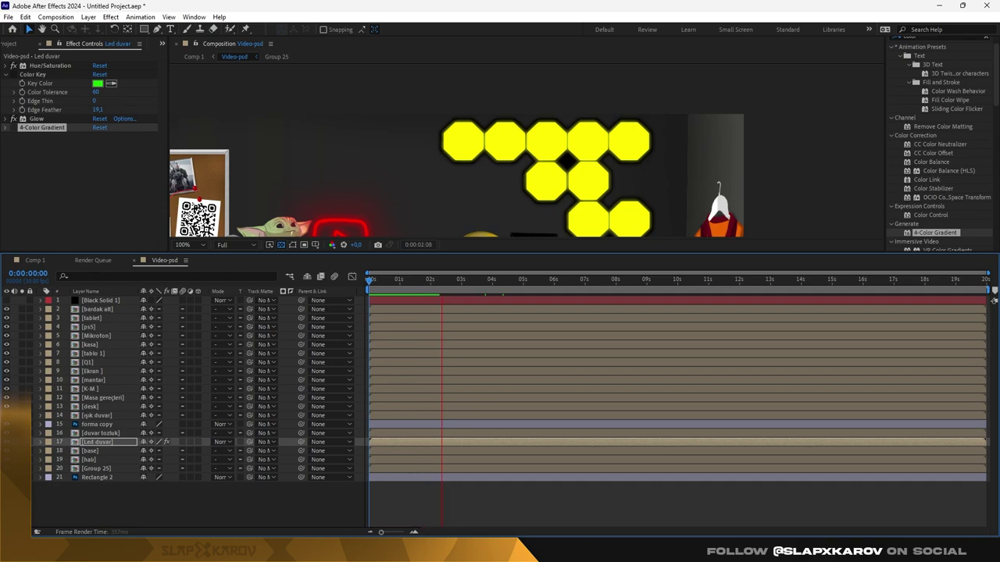
pyautogui.click(41, 443)
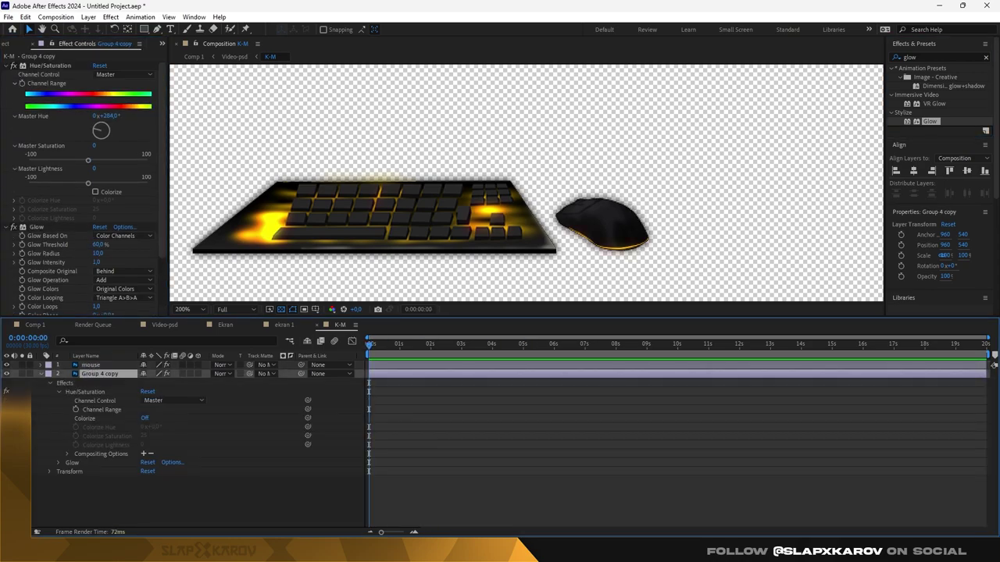
# - Search Effects & Presets for Hue/Saturation to apply to the kasa copy 2 case
pyautogui.press('F2')
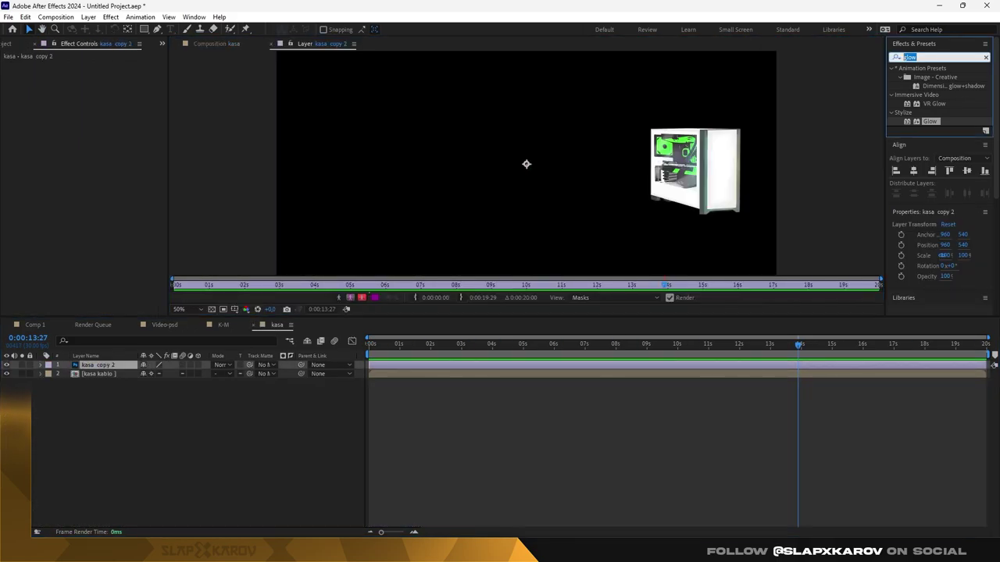
pyautogui.write('hue')
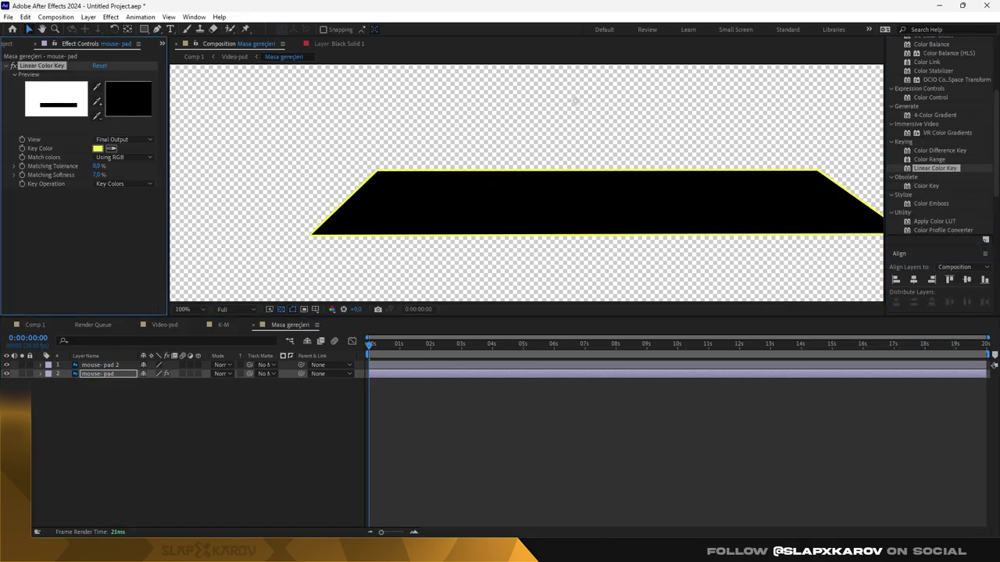
# - Apply VR Color Gradients to the mouse-pad layer below its Linear Color Key
pyautogui.doubleClick(947, 133)
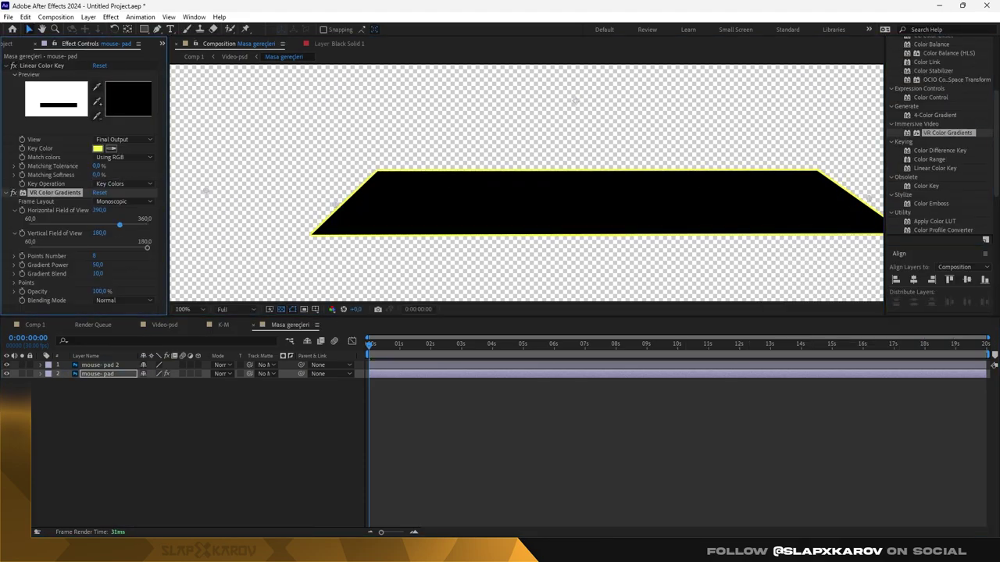